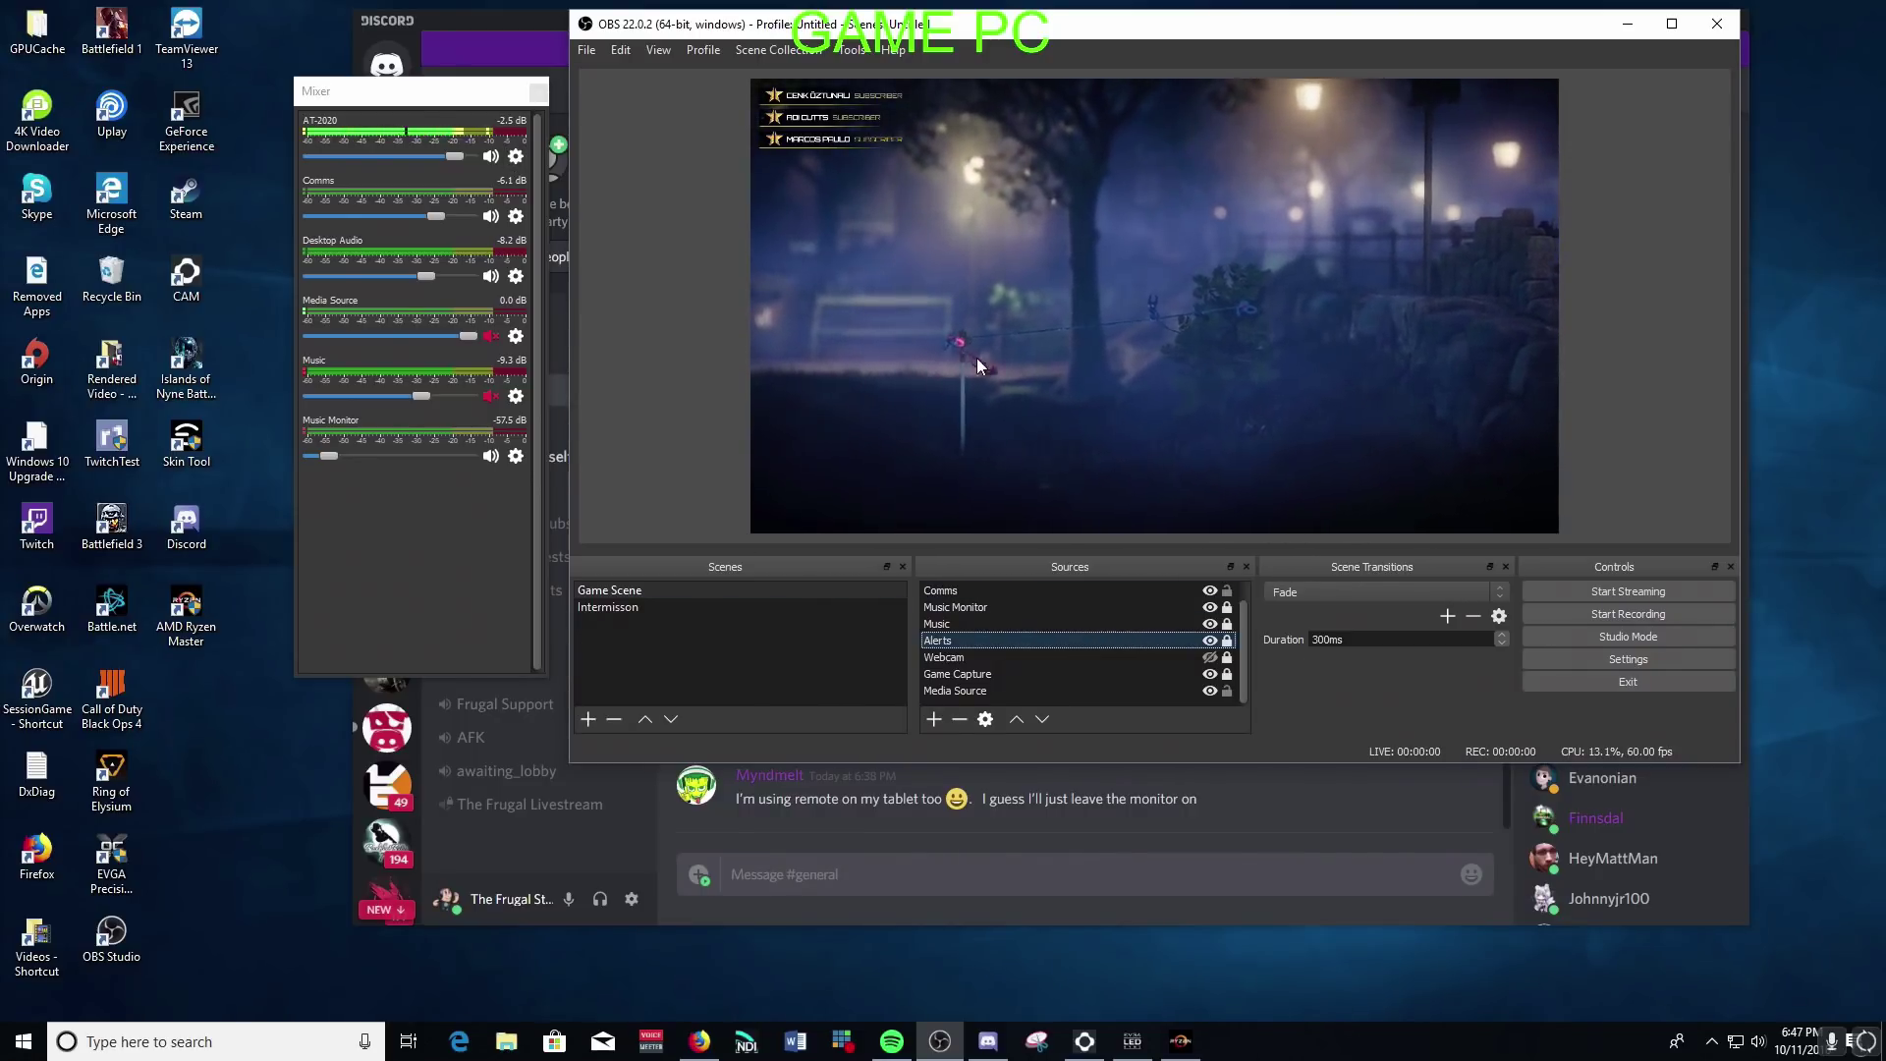
Toggle Lock UI, then drag the floating Mixer further left and stretch it taller to show every channel
left_click(658, 49)
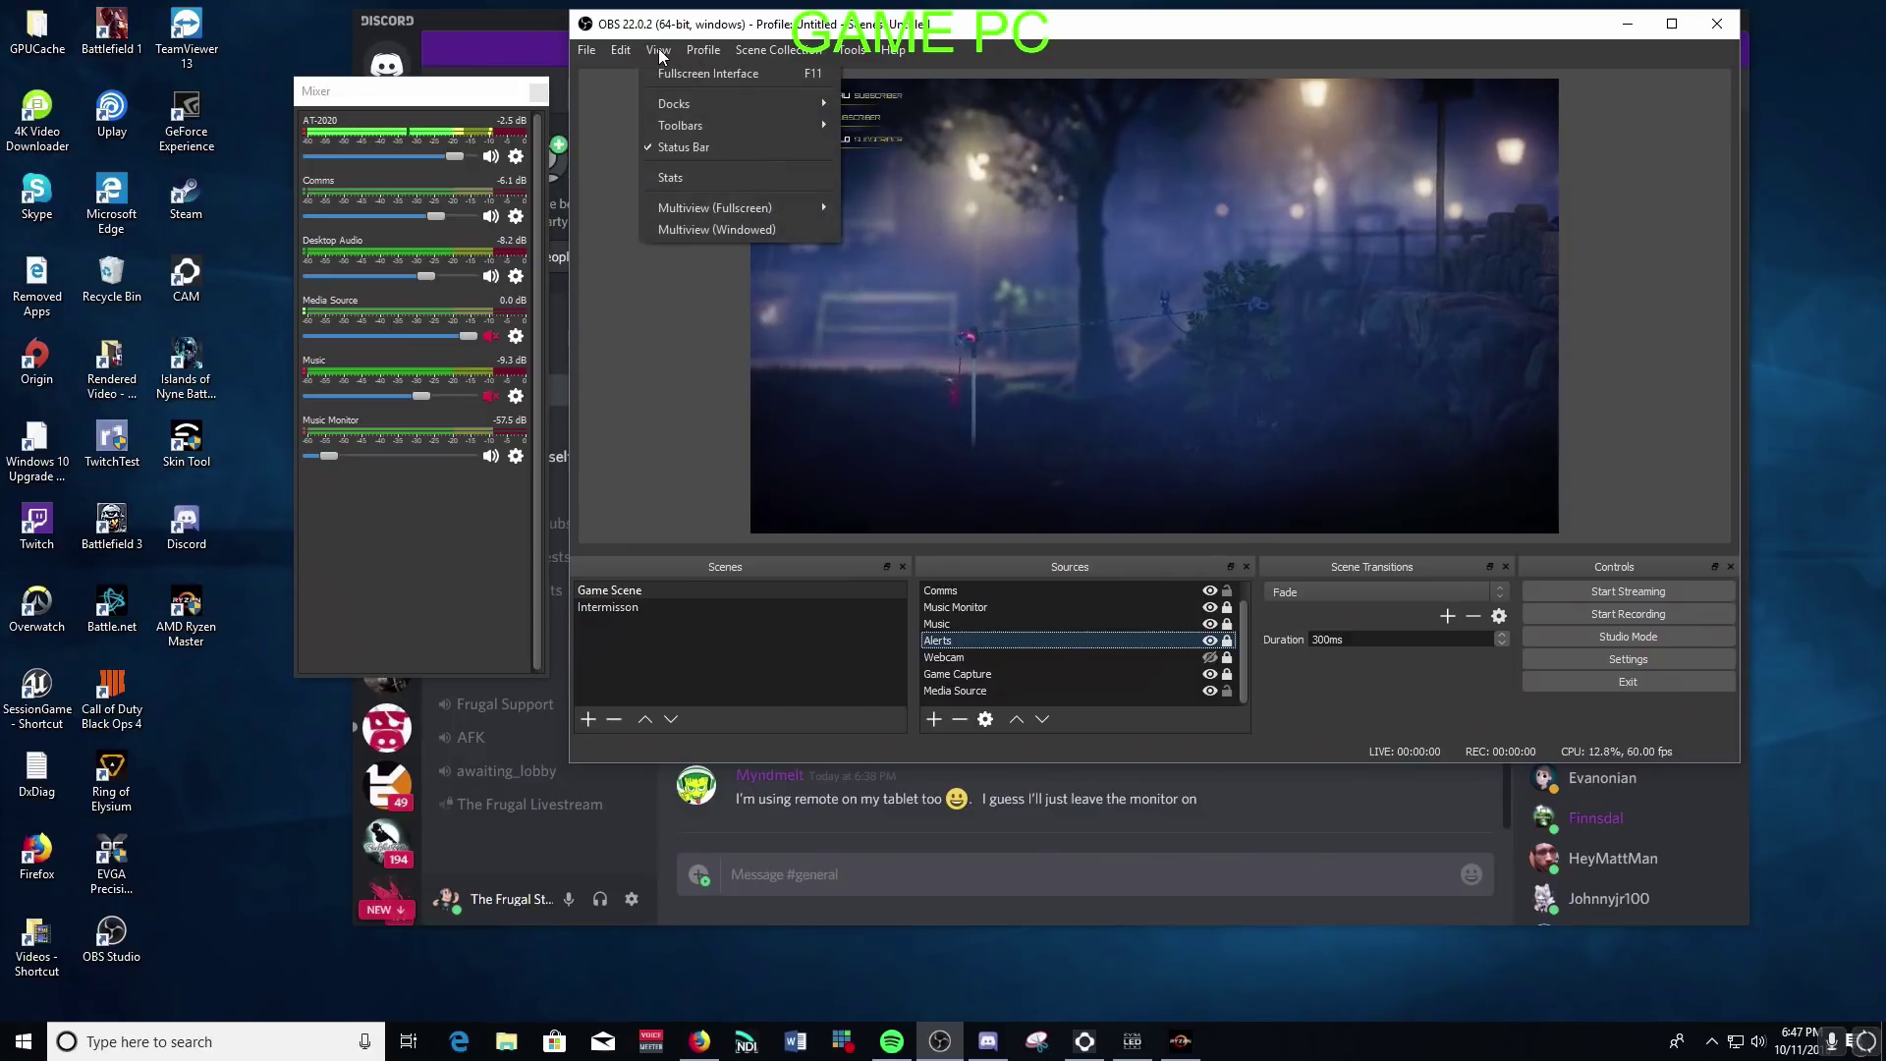
mouse_move(705, 103)
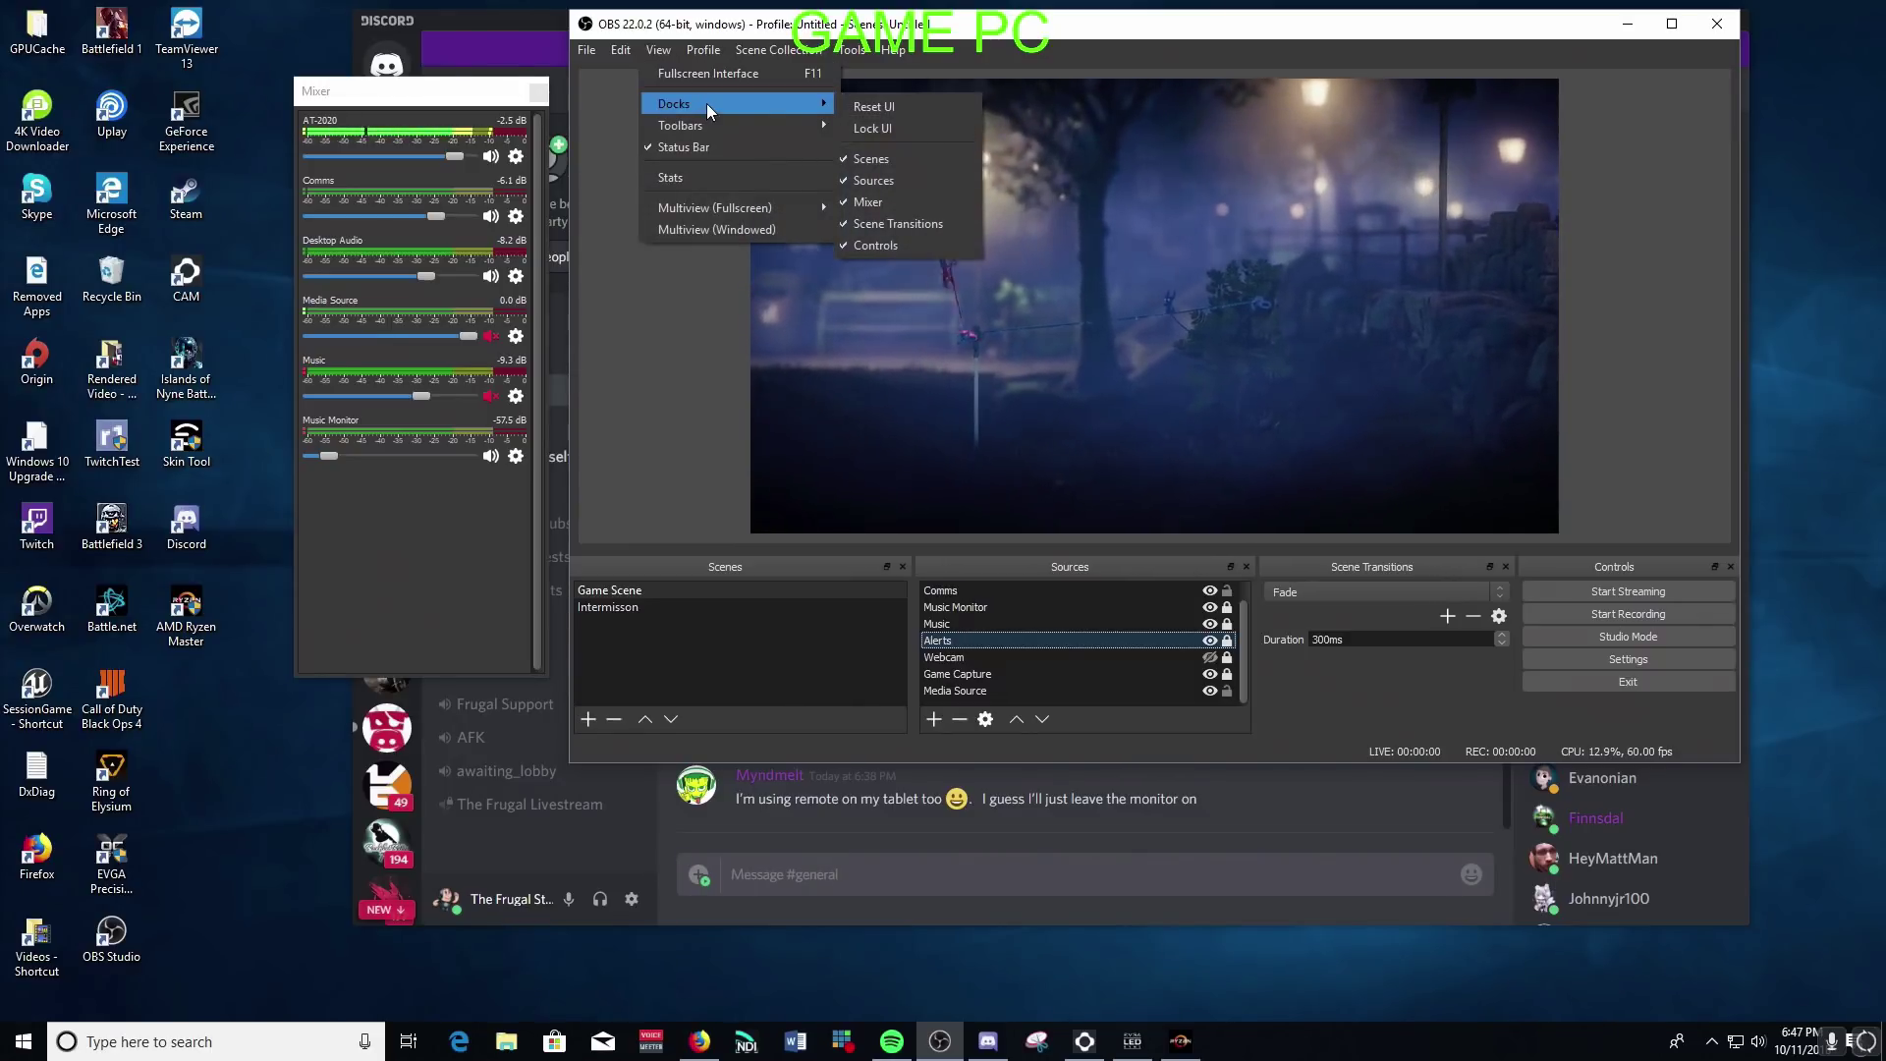
left_click(892, 132)
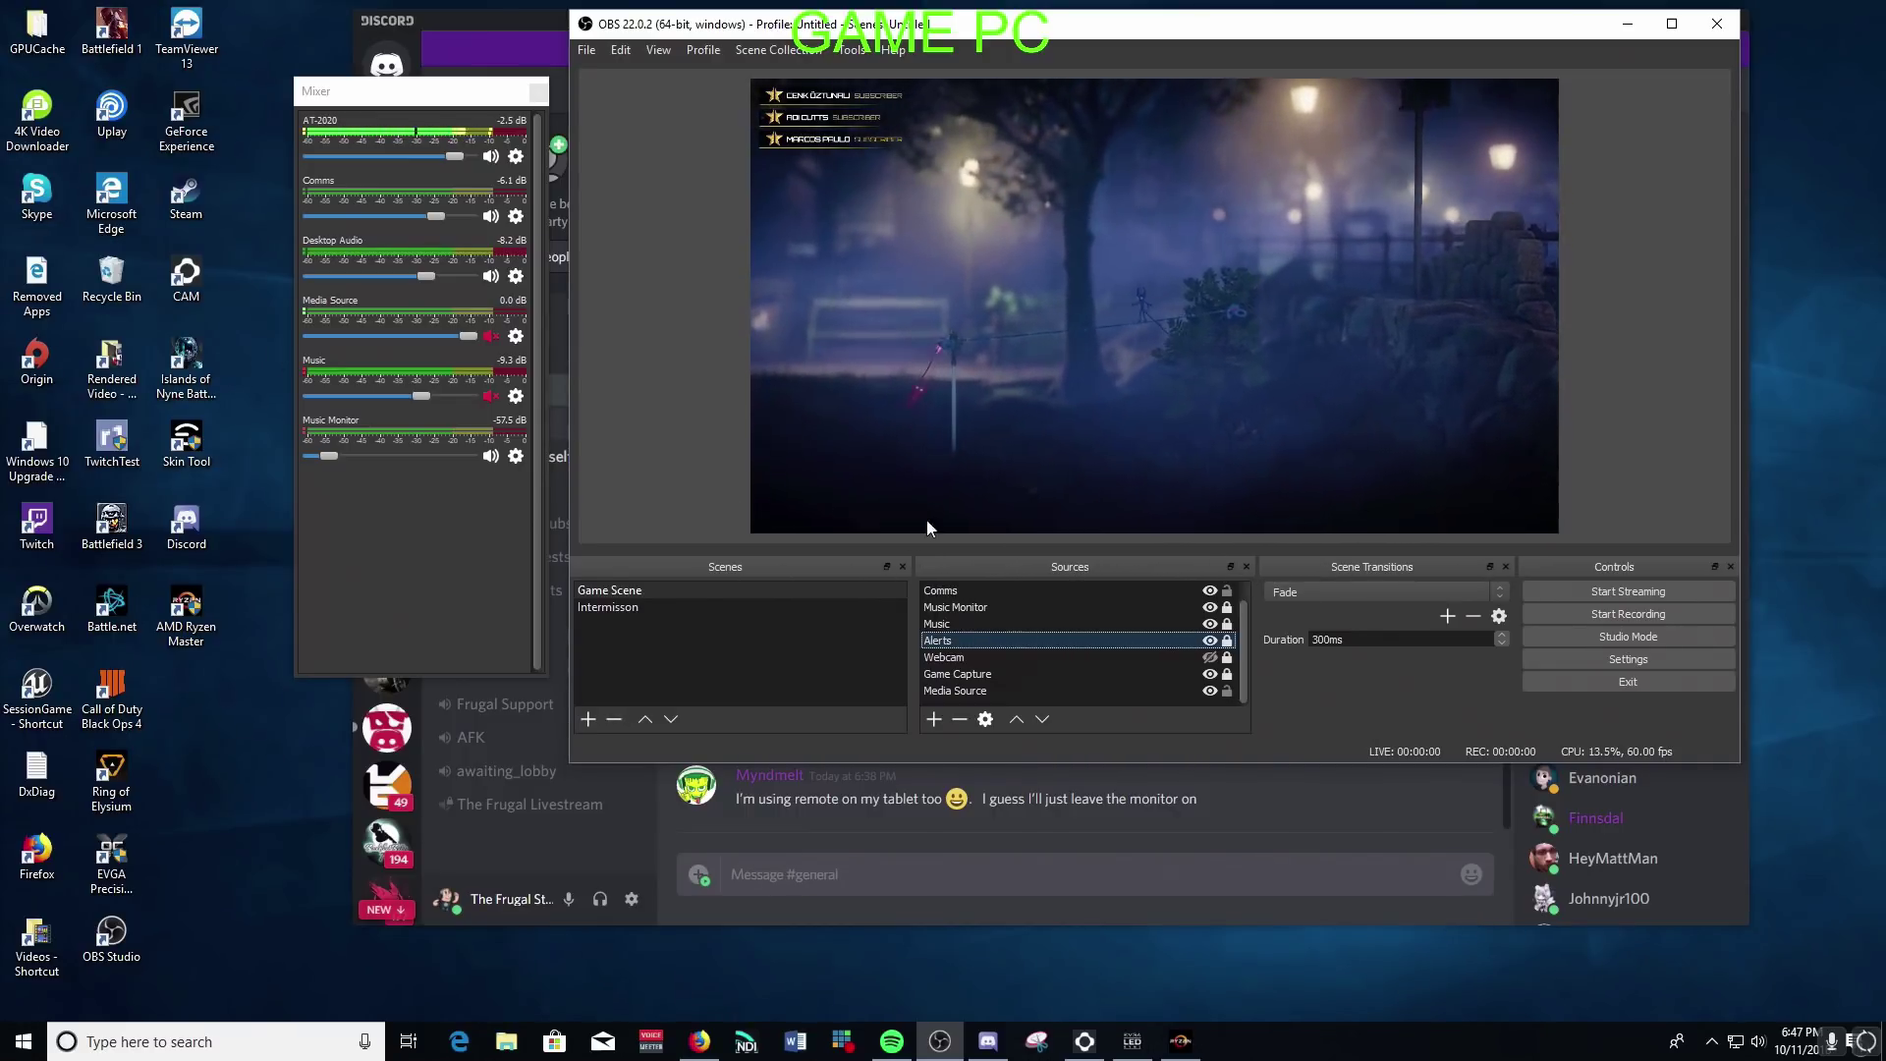
left_click_drag(394, 100, 342, 50)
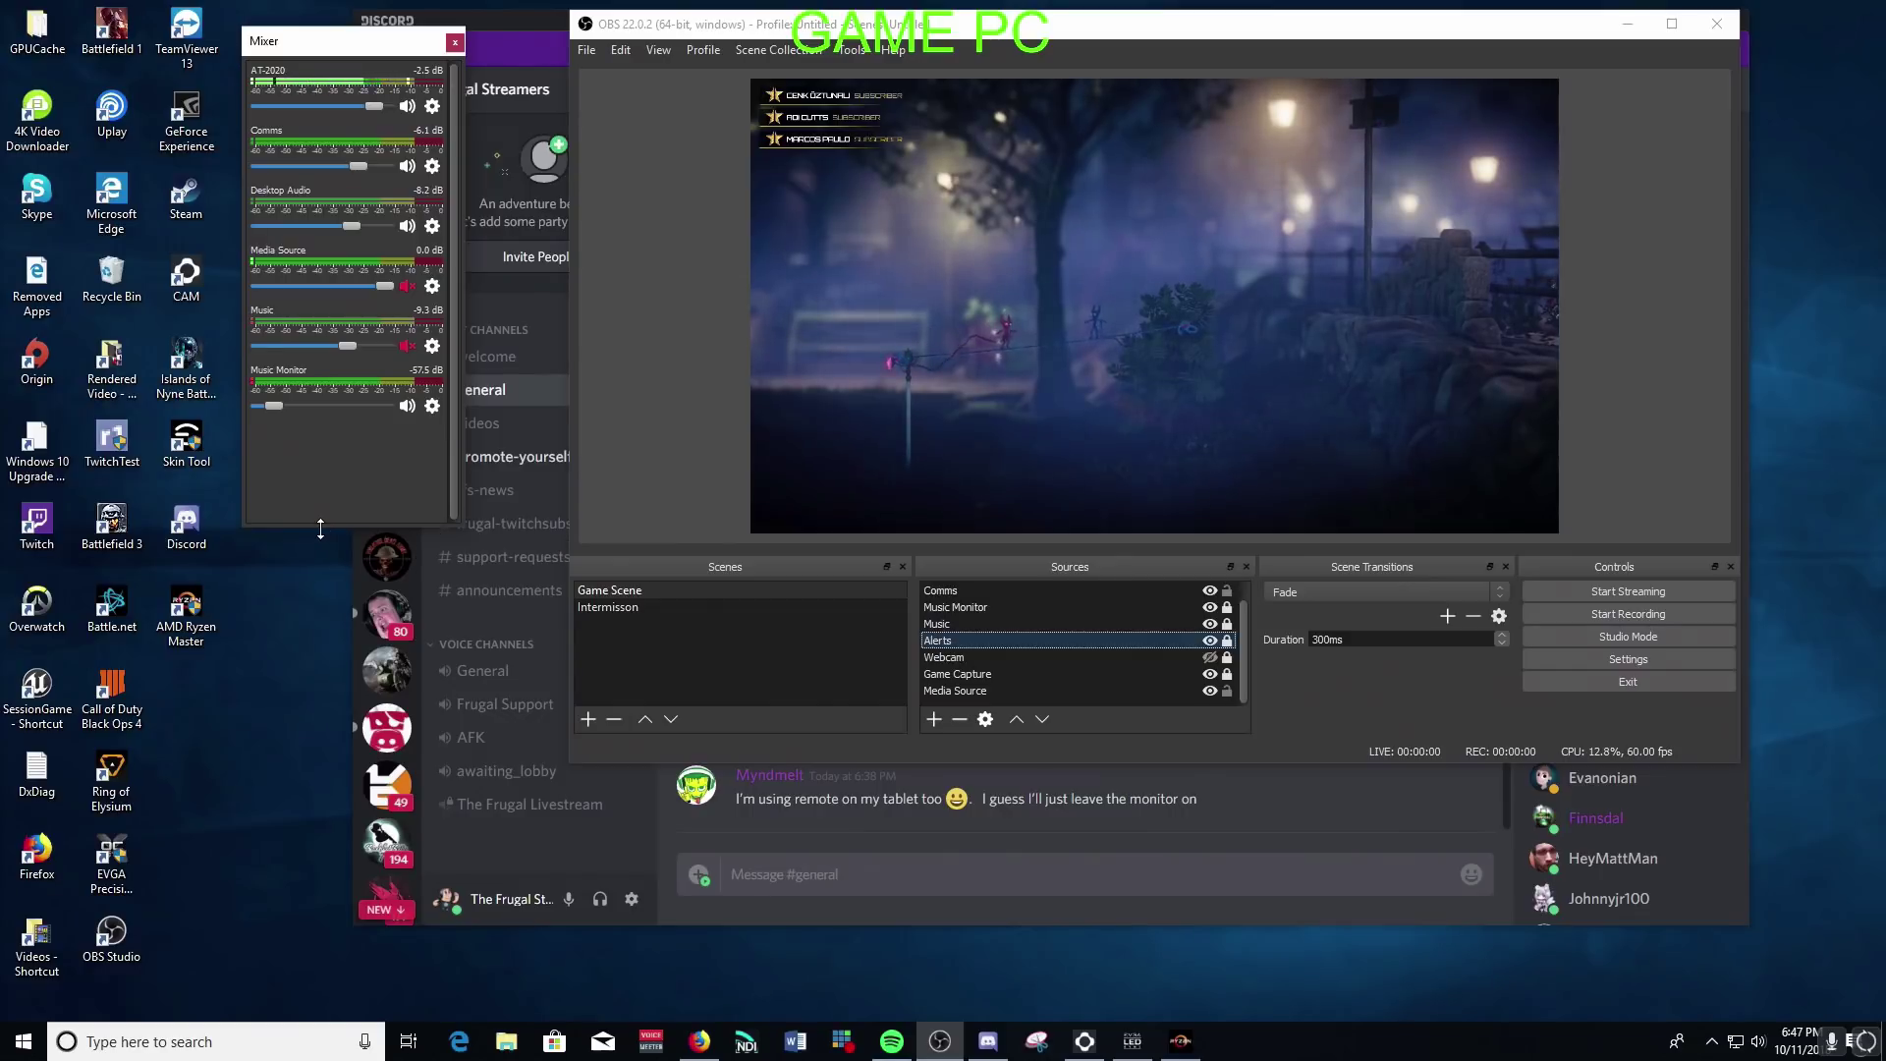
left_click_drag(324, 526, 316, 603)
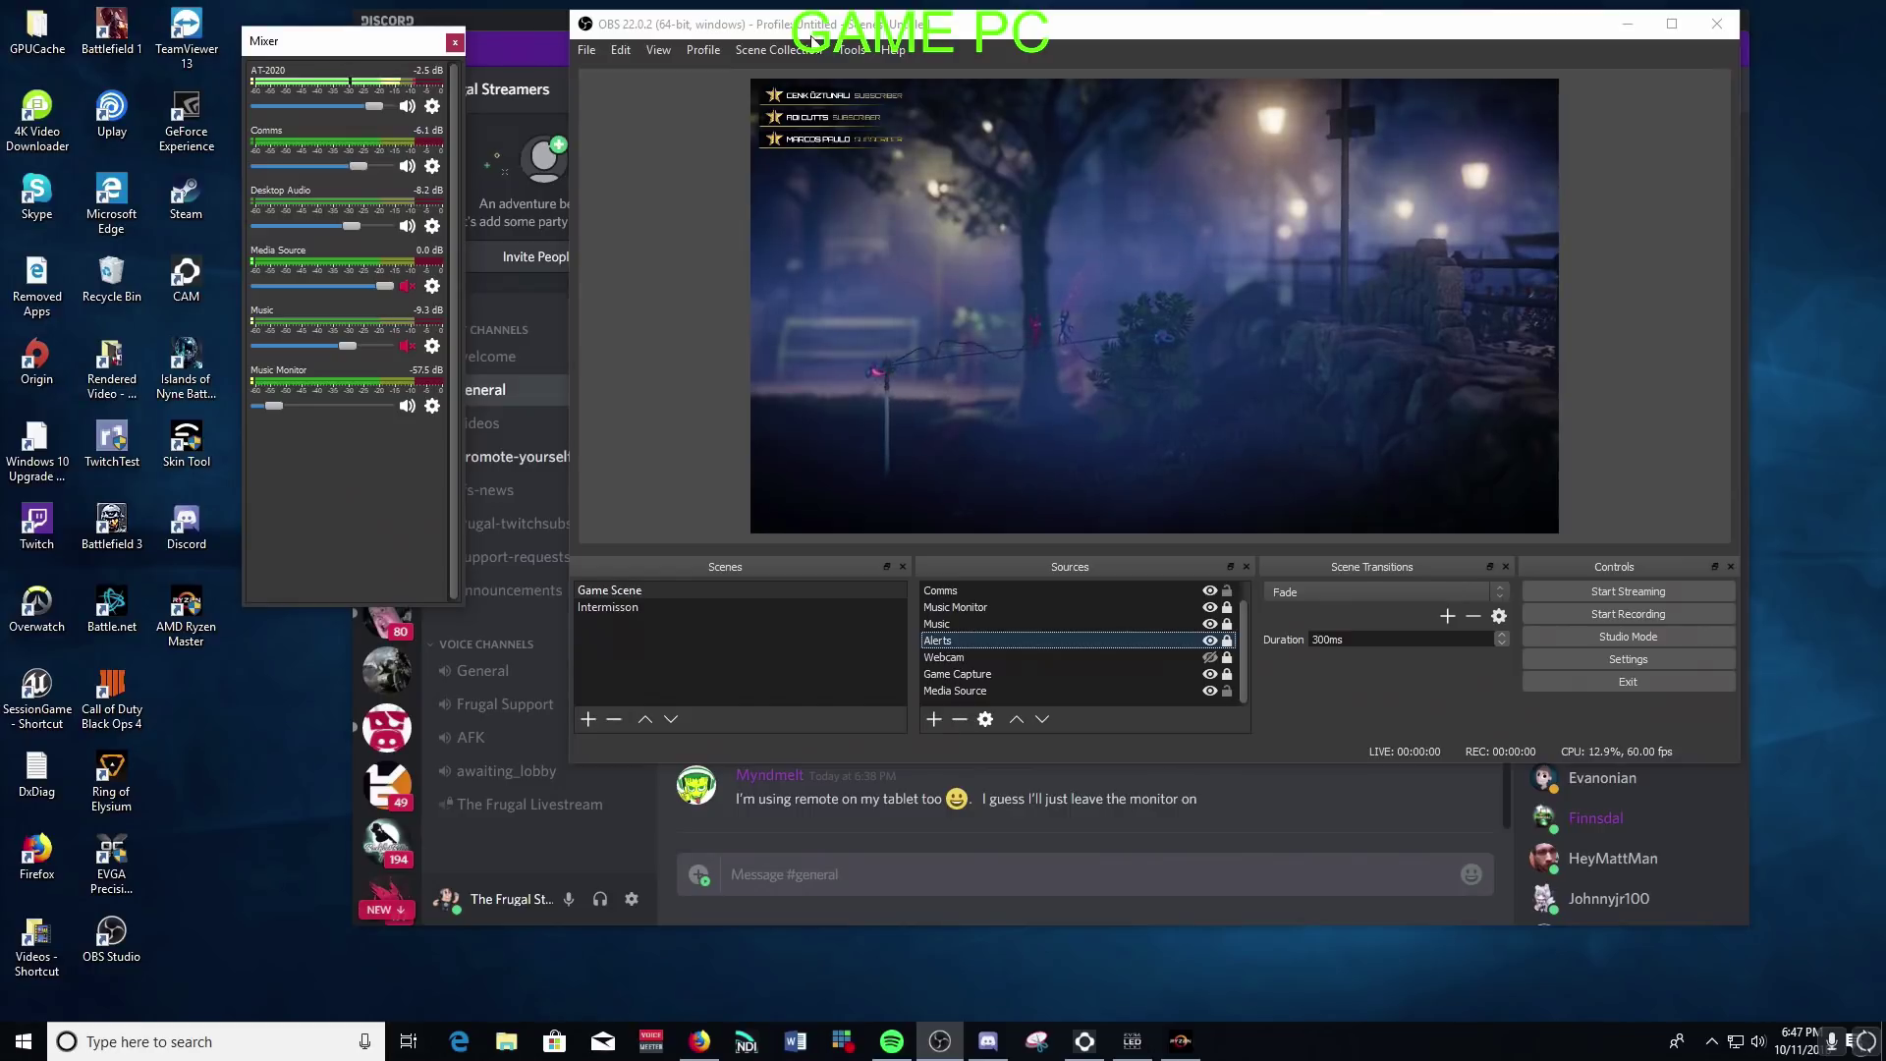
left_click(852, 49)
left_click(882, 199)
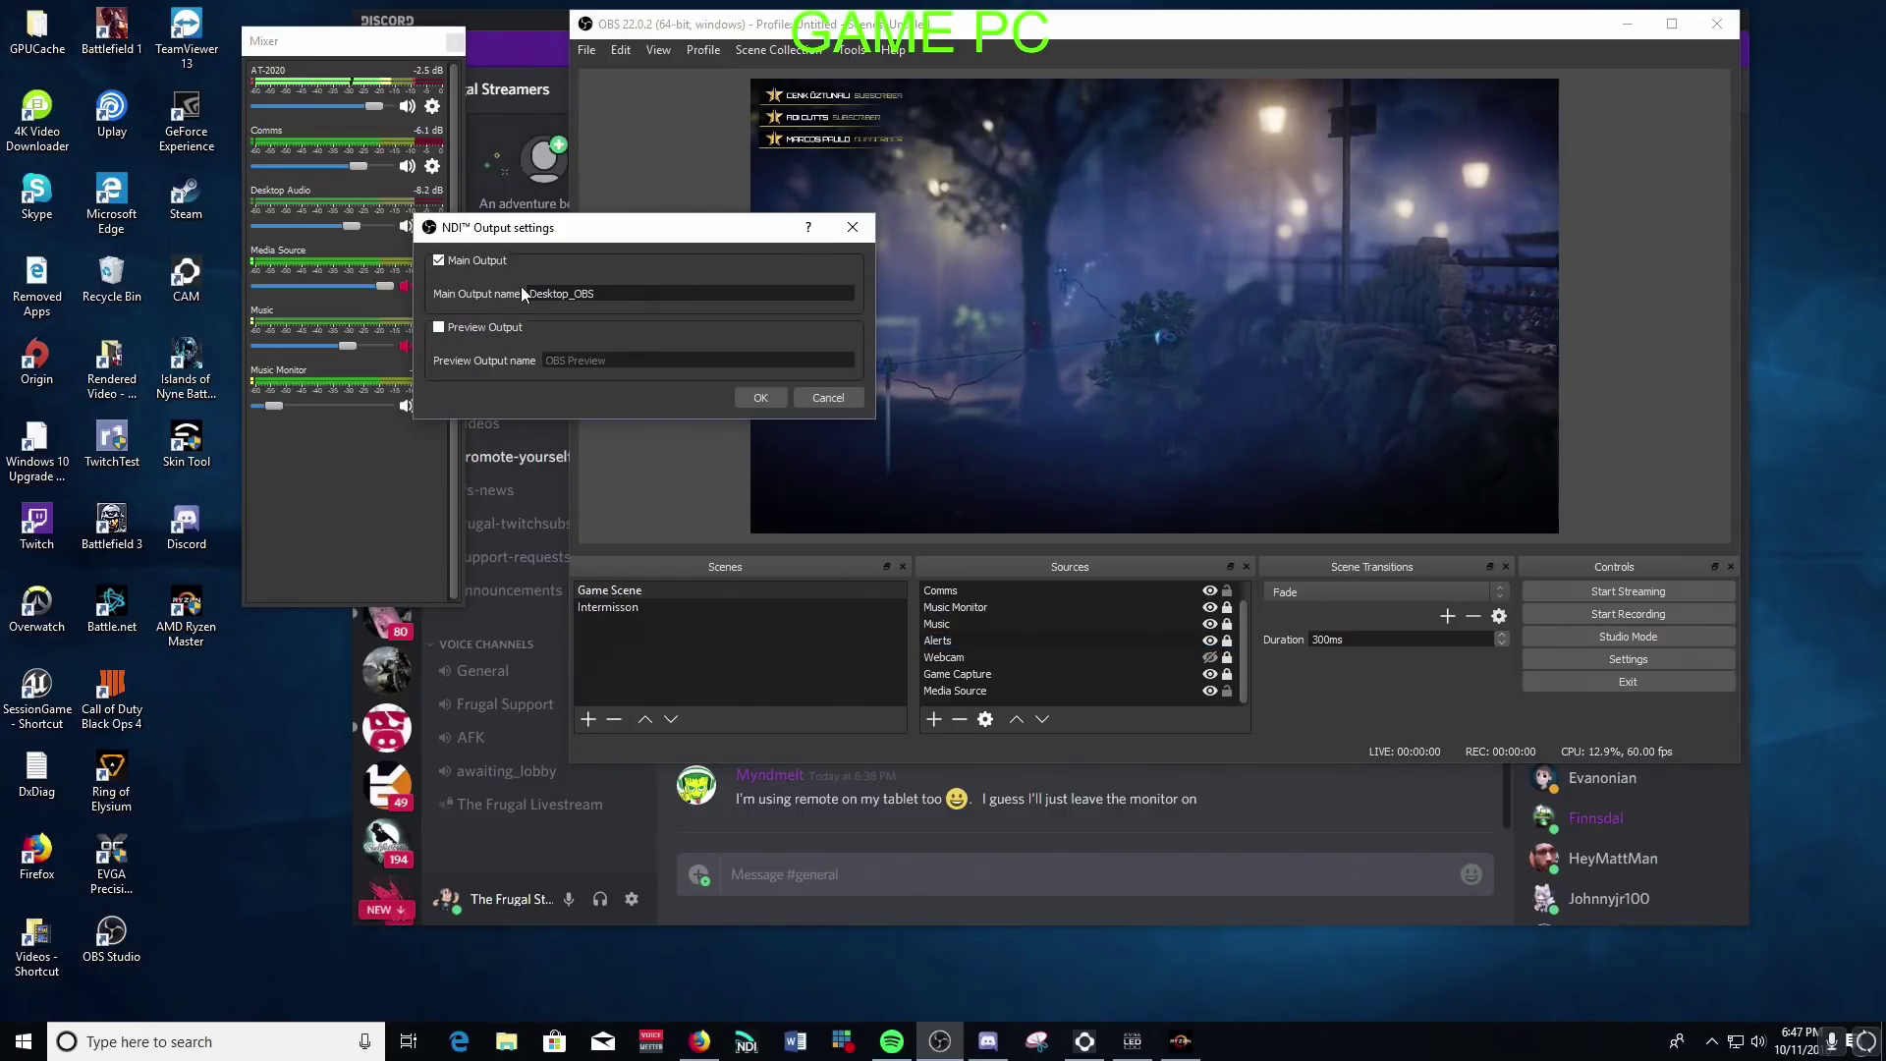
left_click(762, 398)
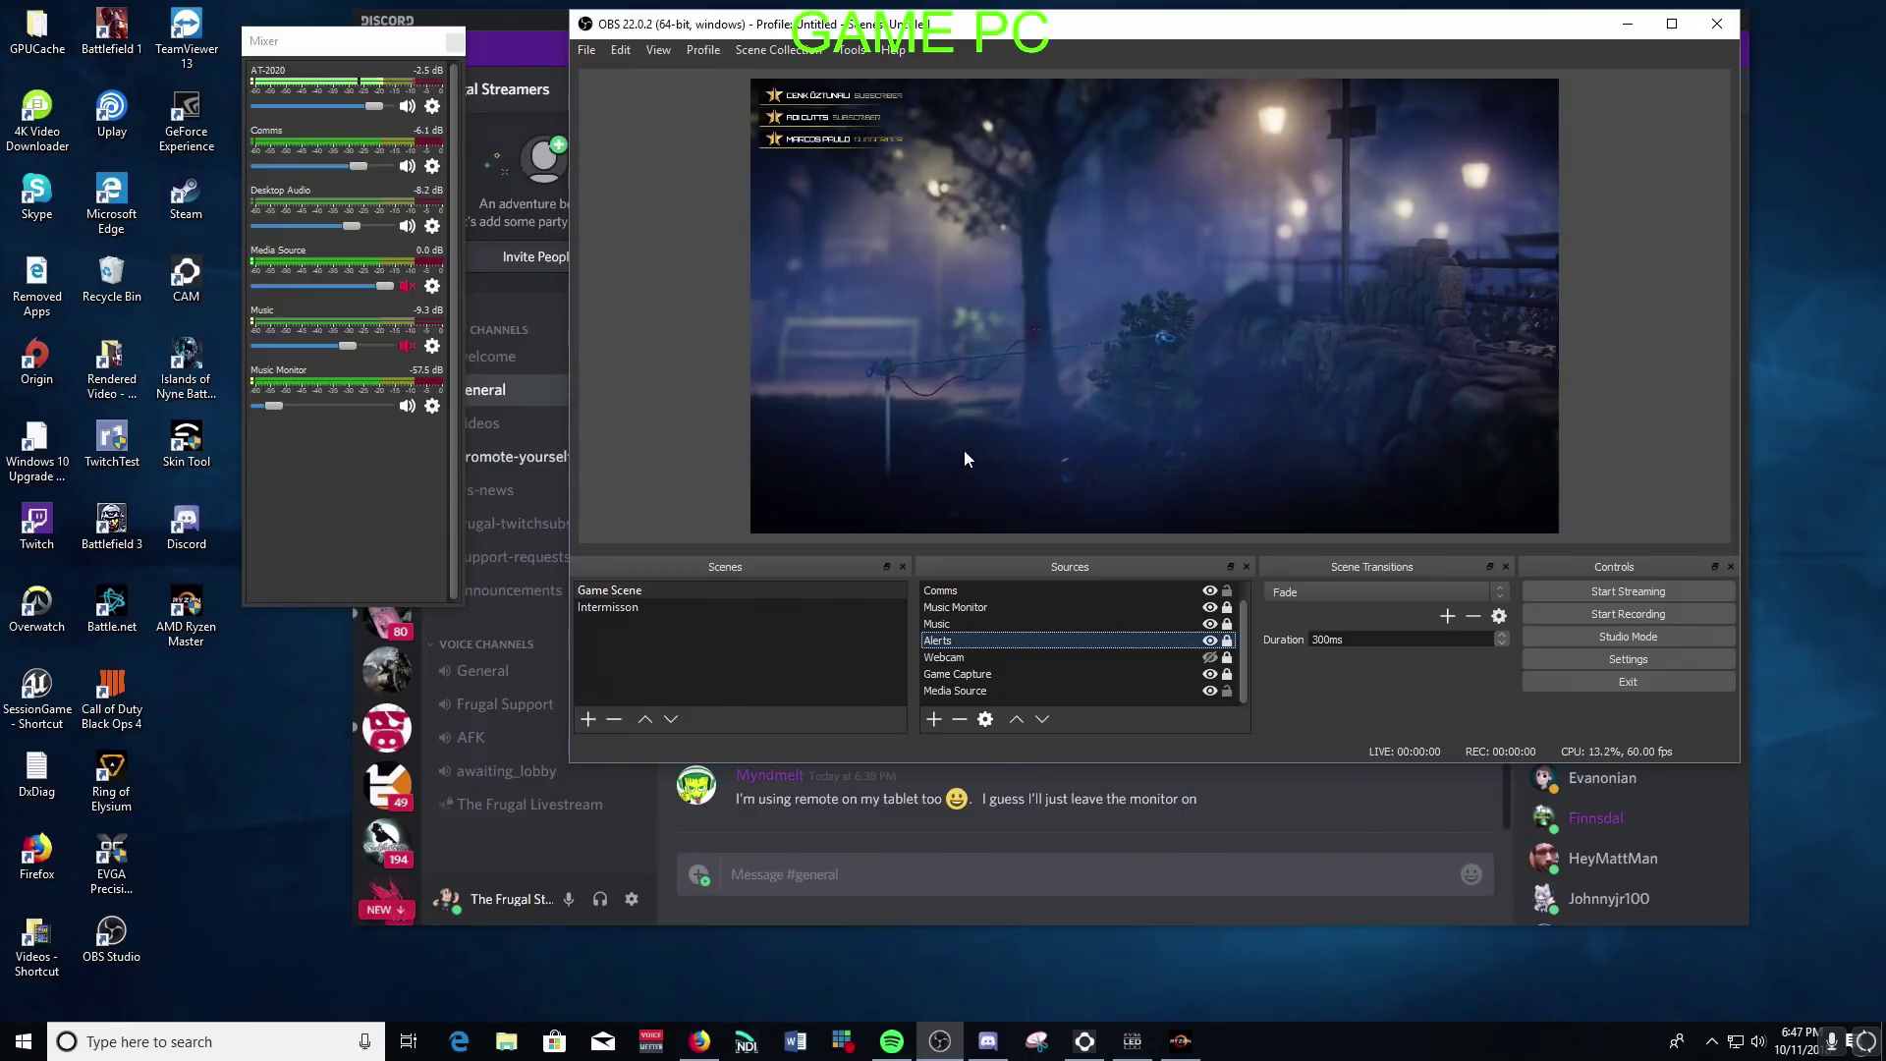
left_click(432, 406)
left_click(518, 563)
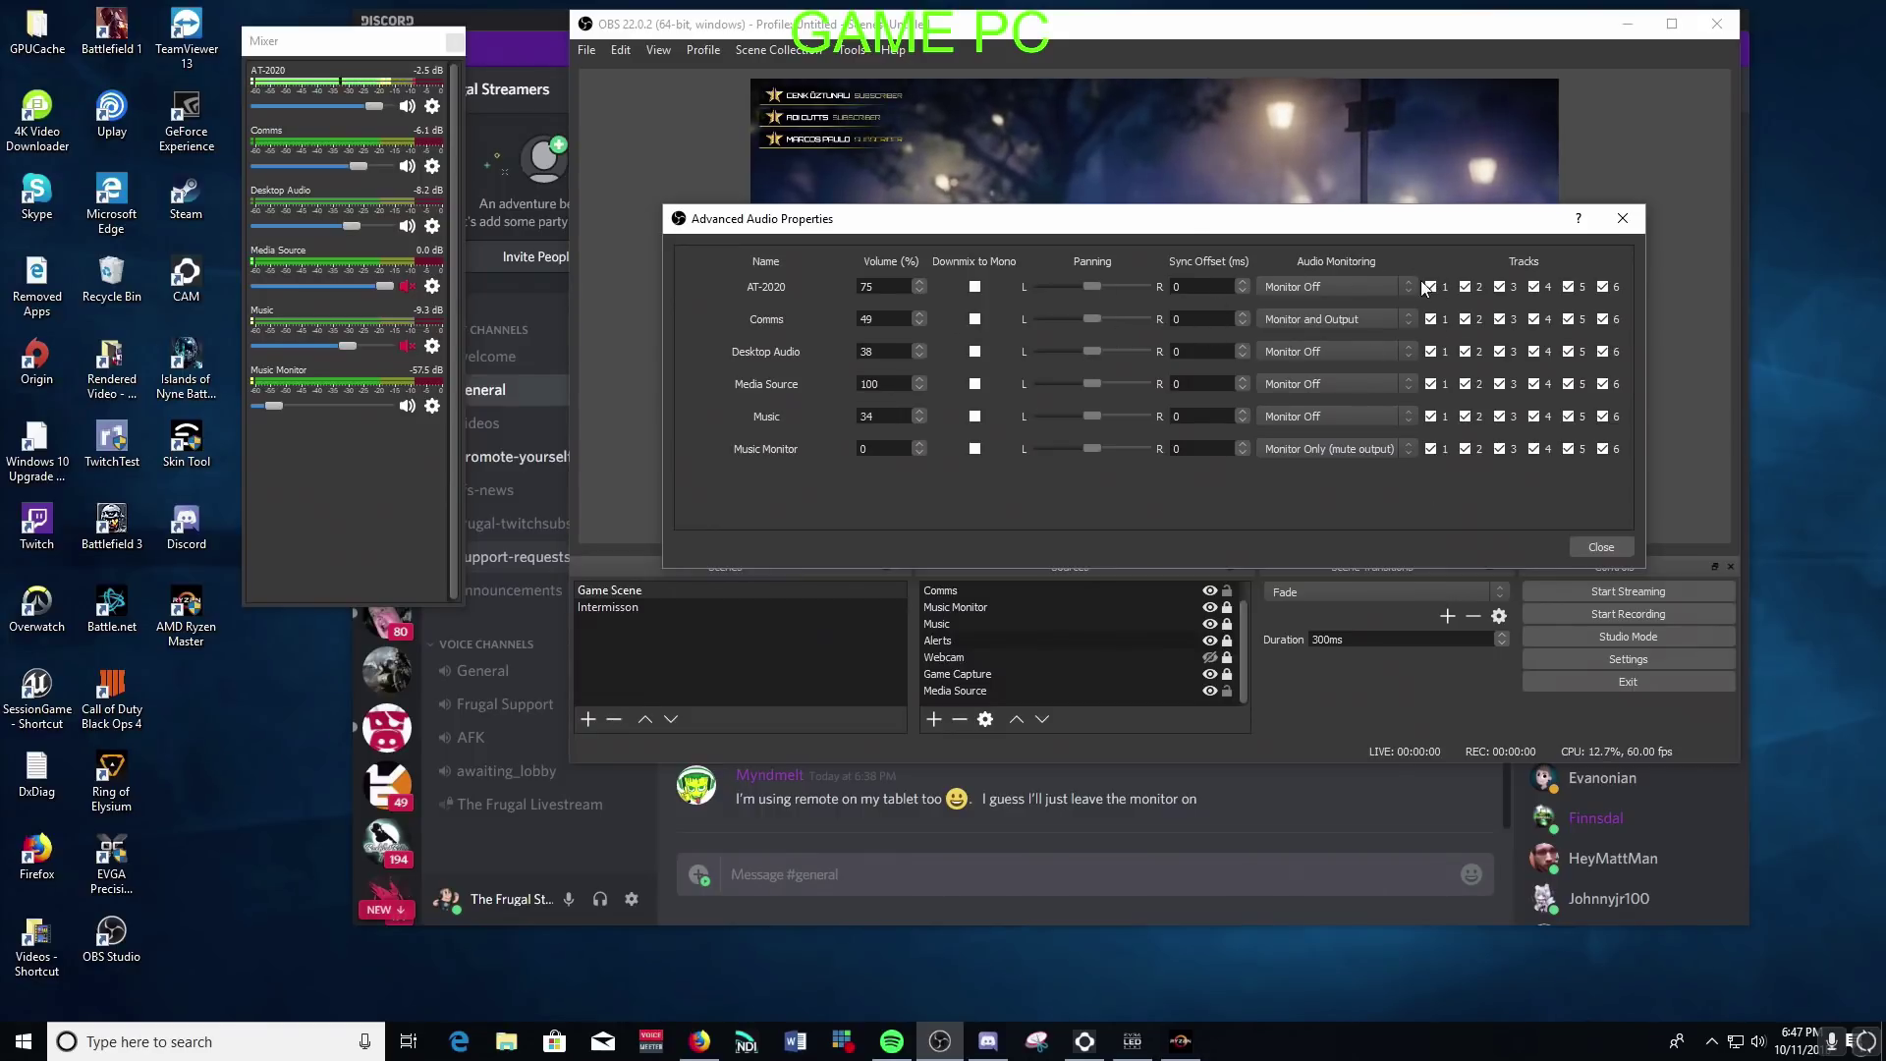
left_click(1602, 548)
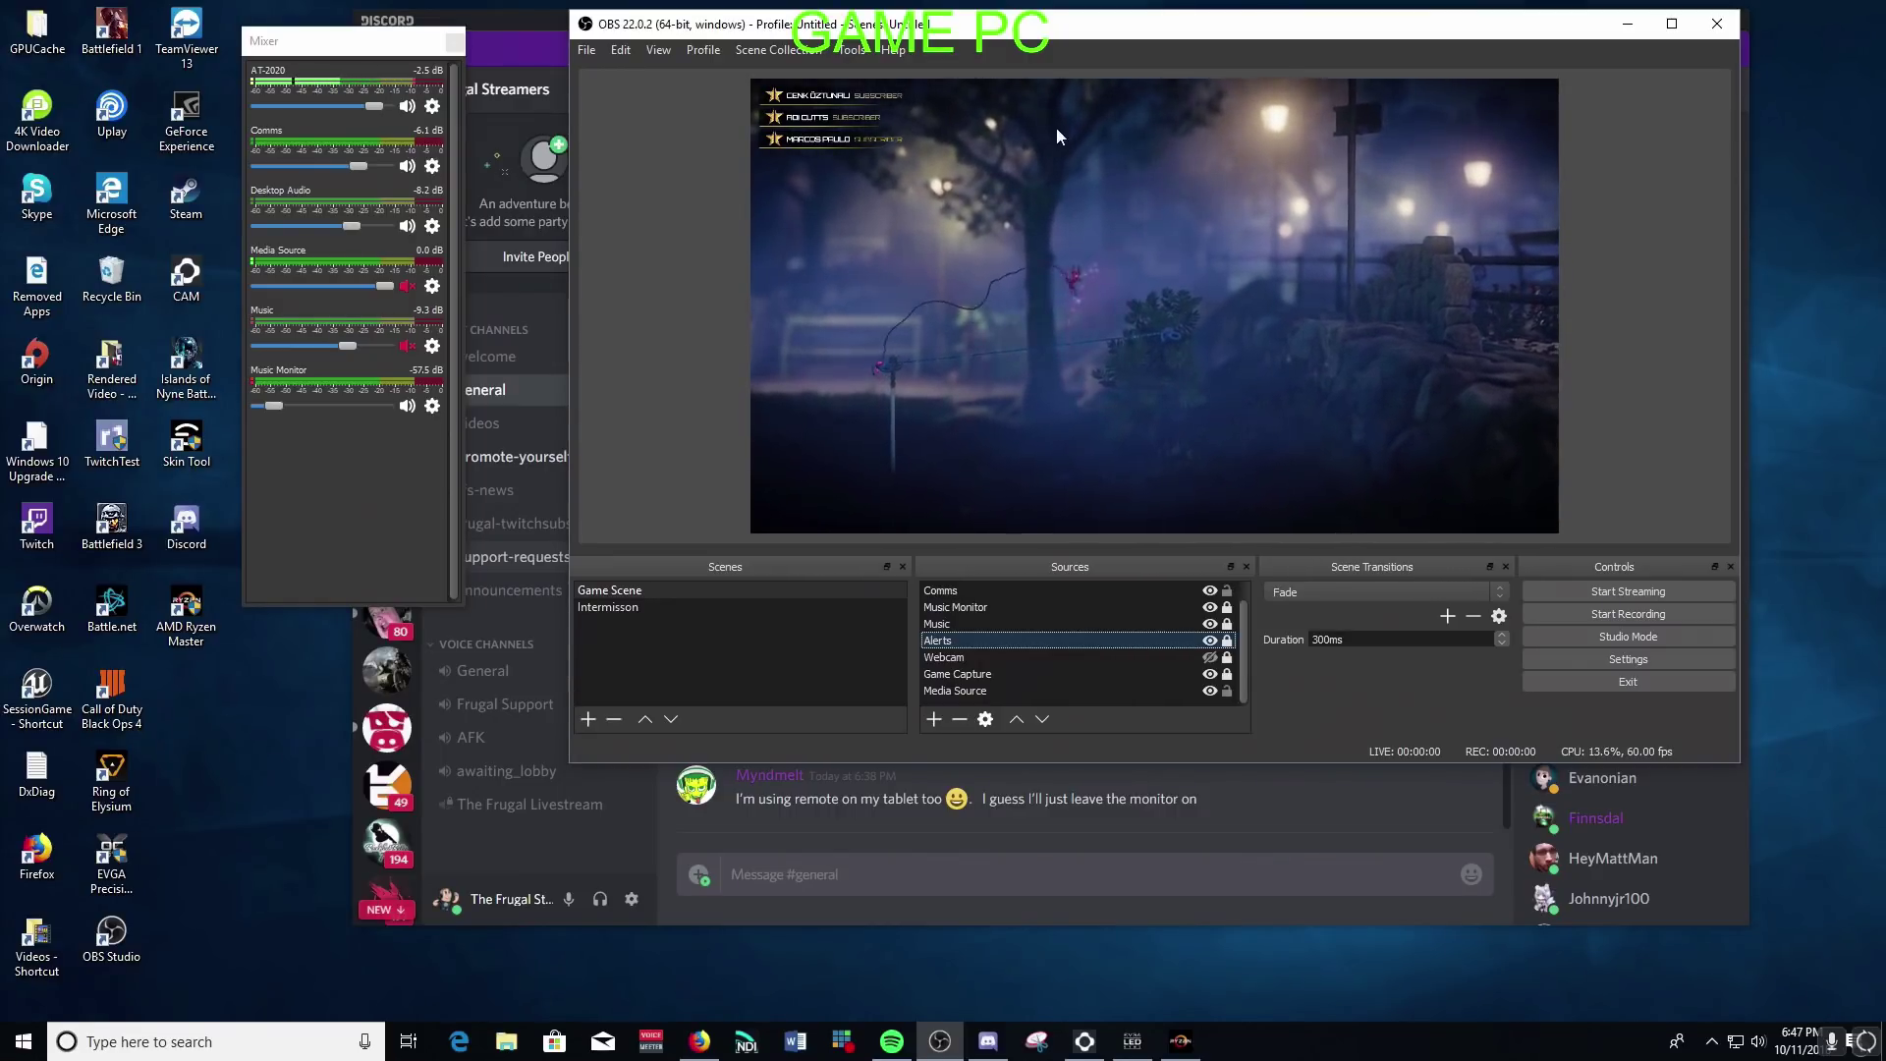
Check the NDI Output settings under Tools and confirm them with OK
left_click(852, 49)
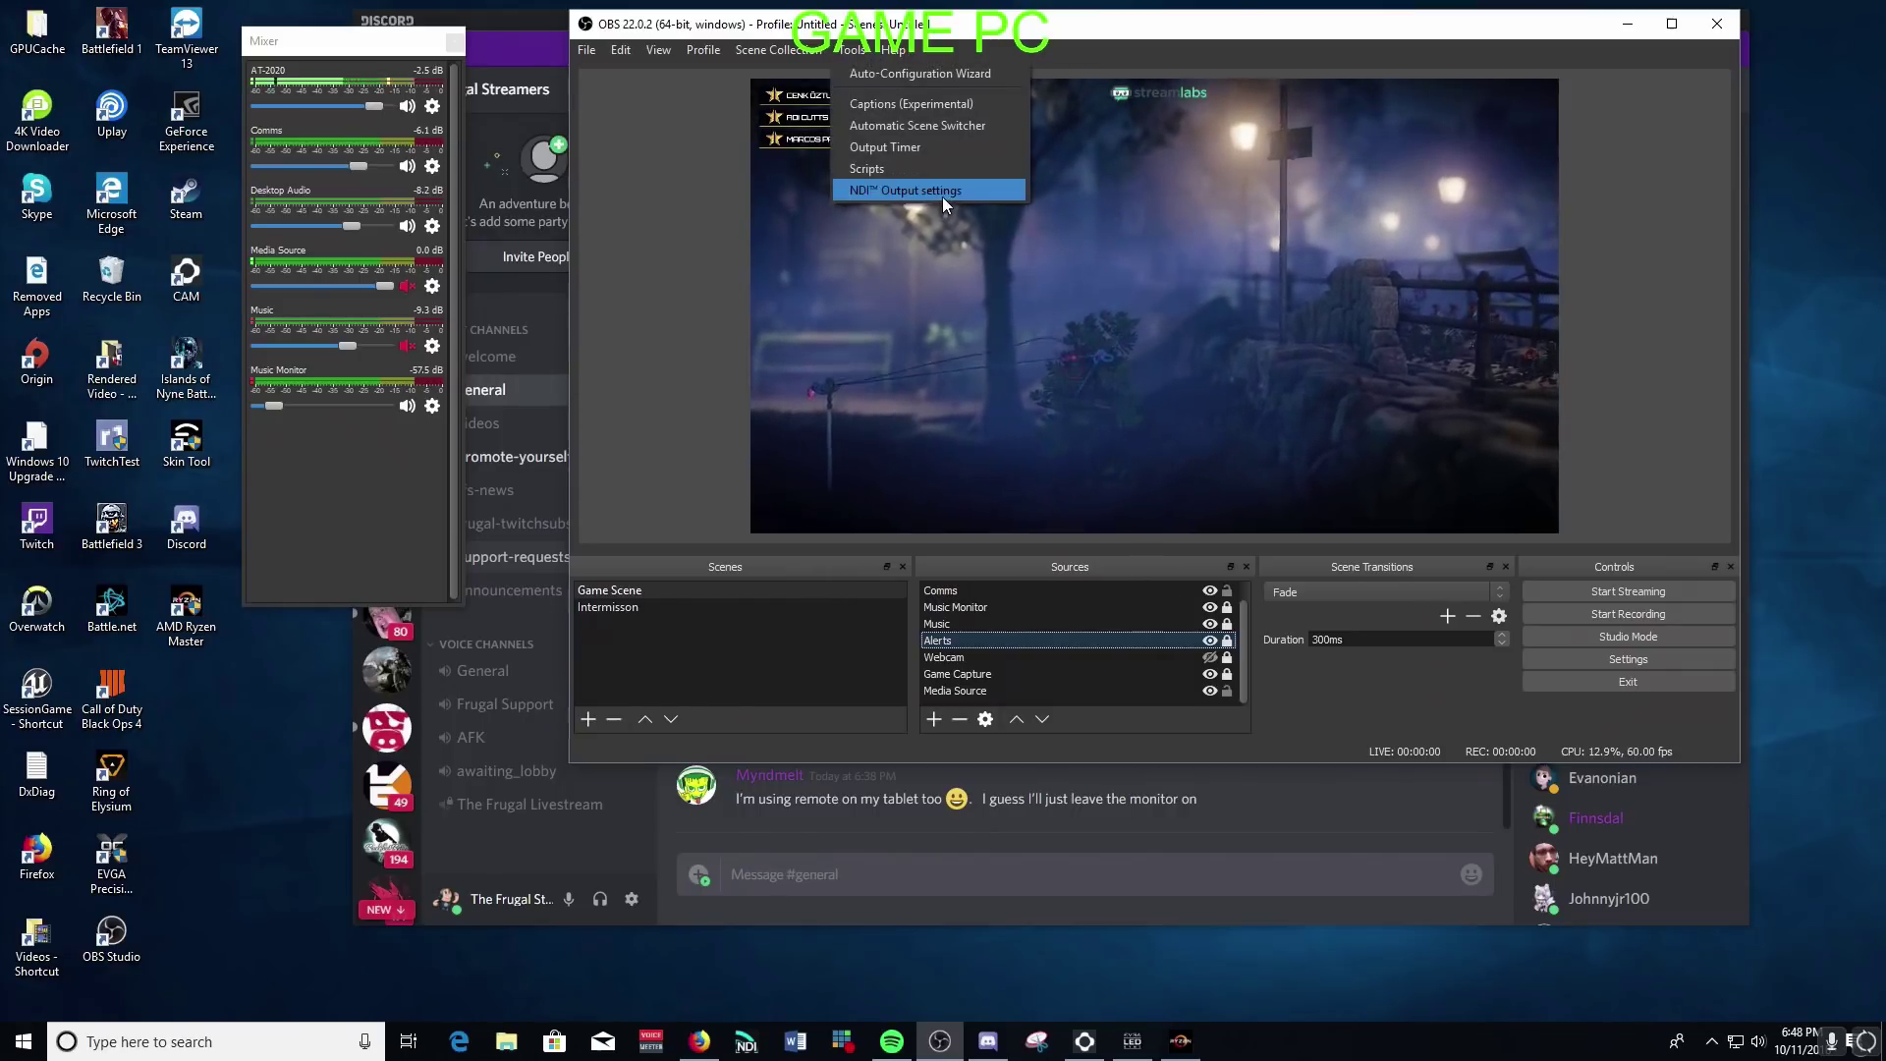
left_click(906, 190)
left_click(750, 398)
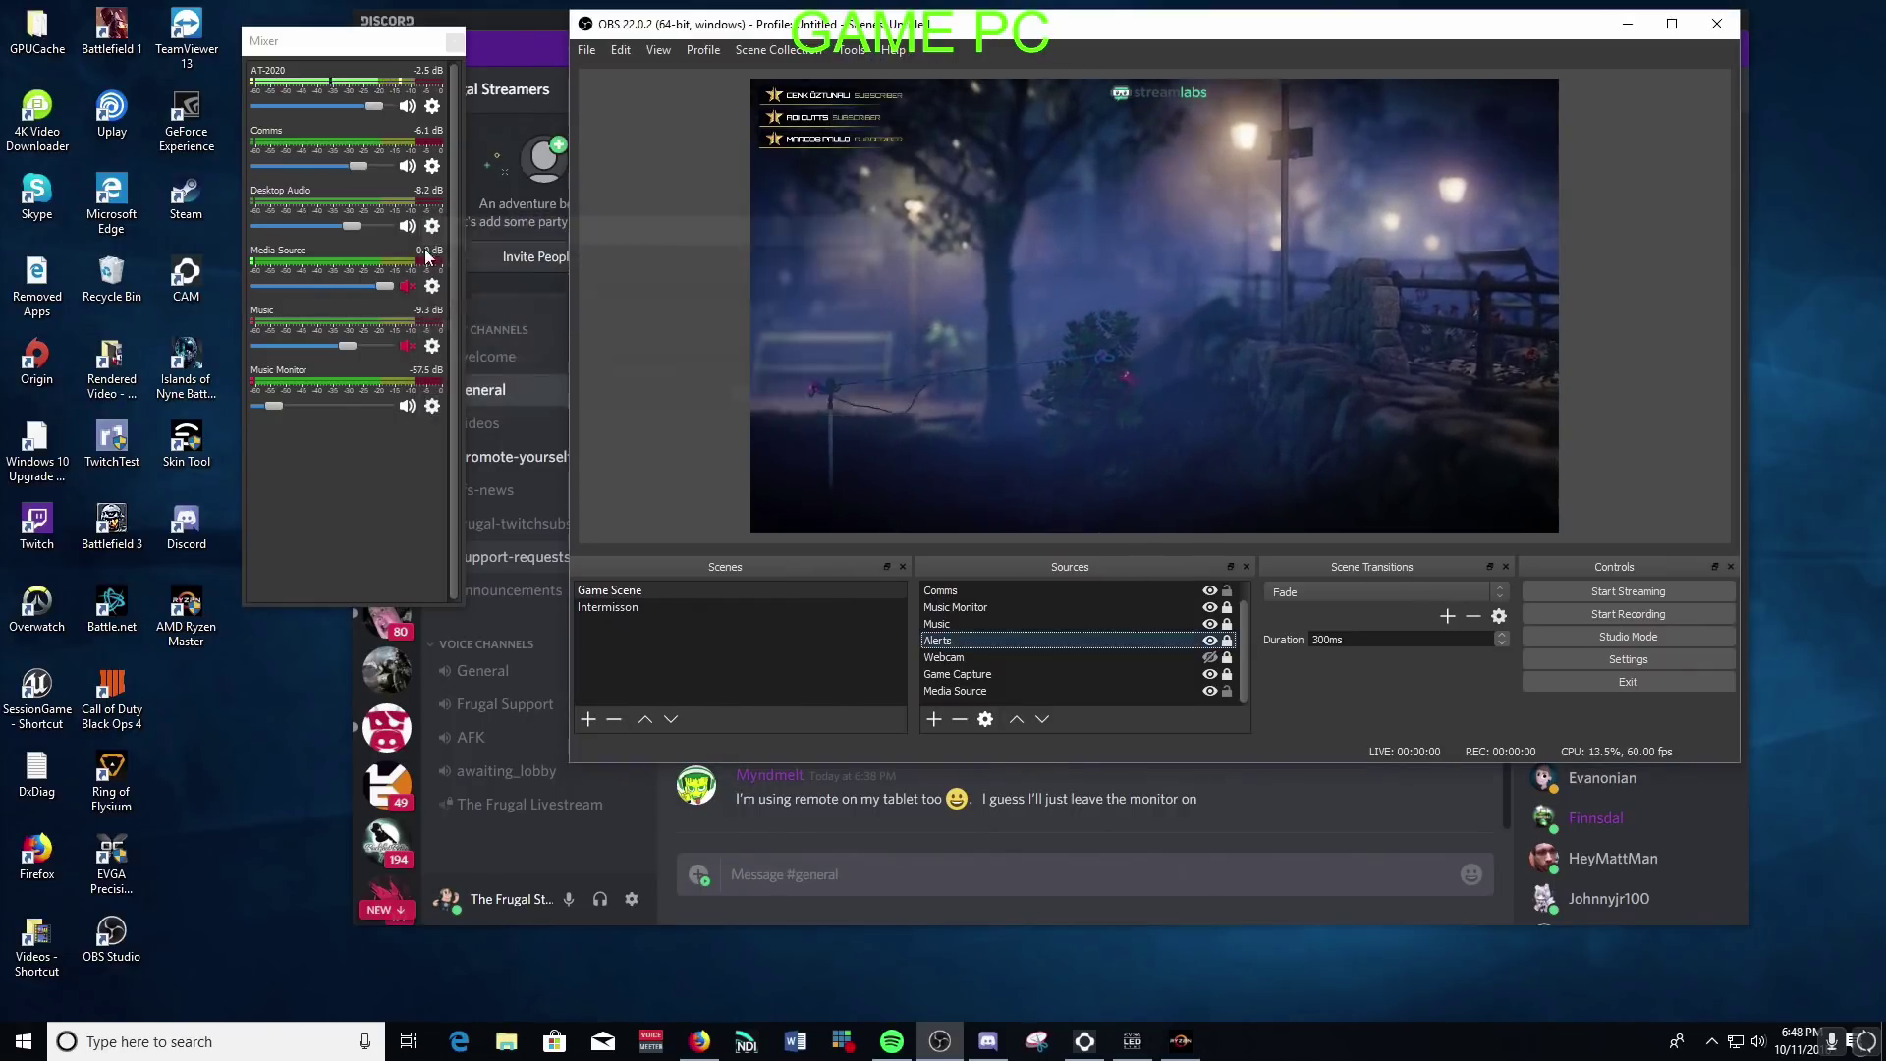
Apply the name Microphone to the AT-2020's Dedicated NDI output filter, then close its filters
left_click(429, 110)
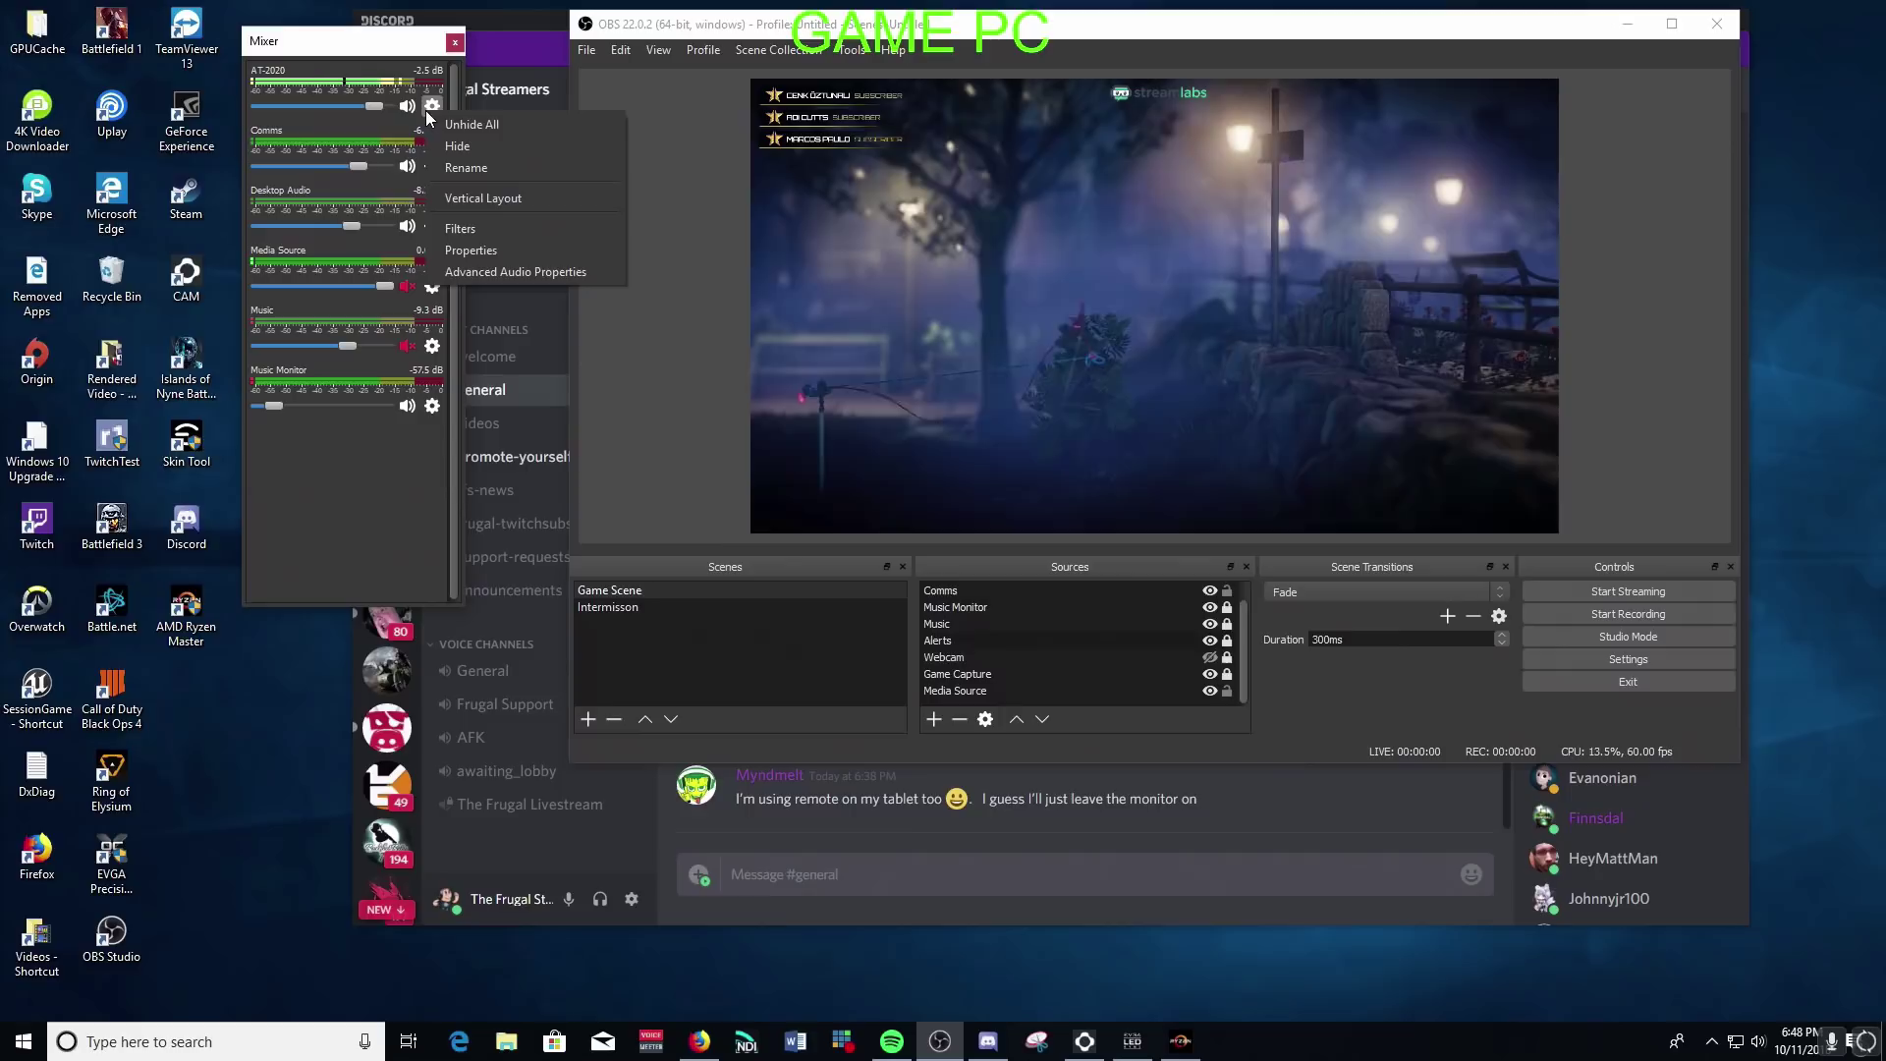
left_click(460, 227)
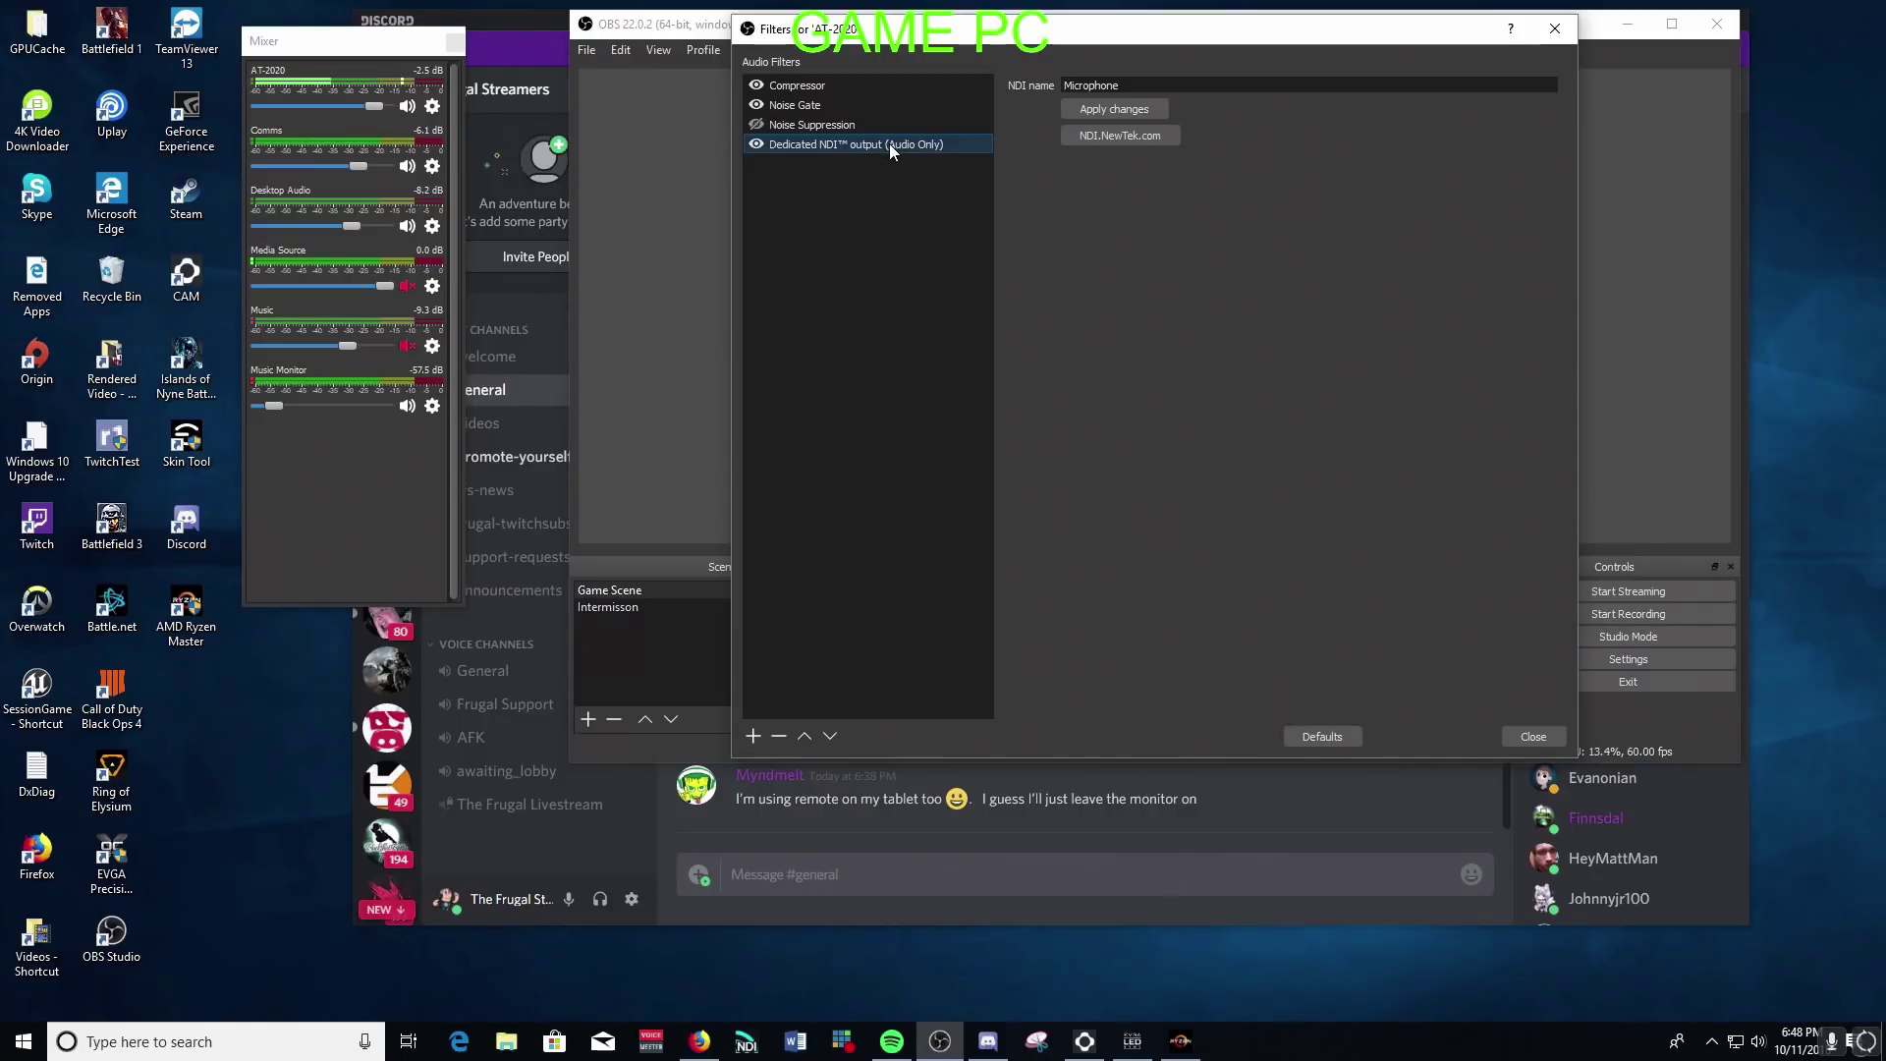
left_click(753, 735)
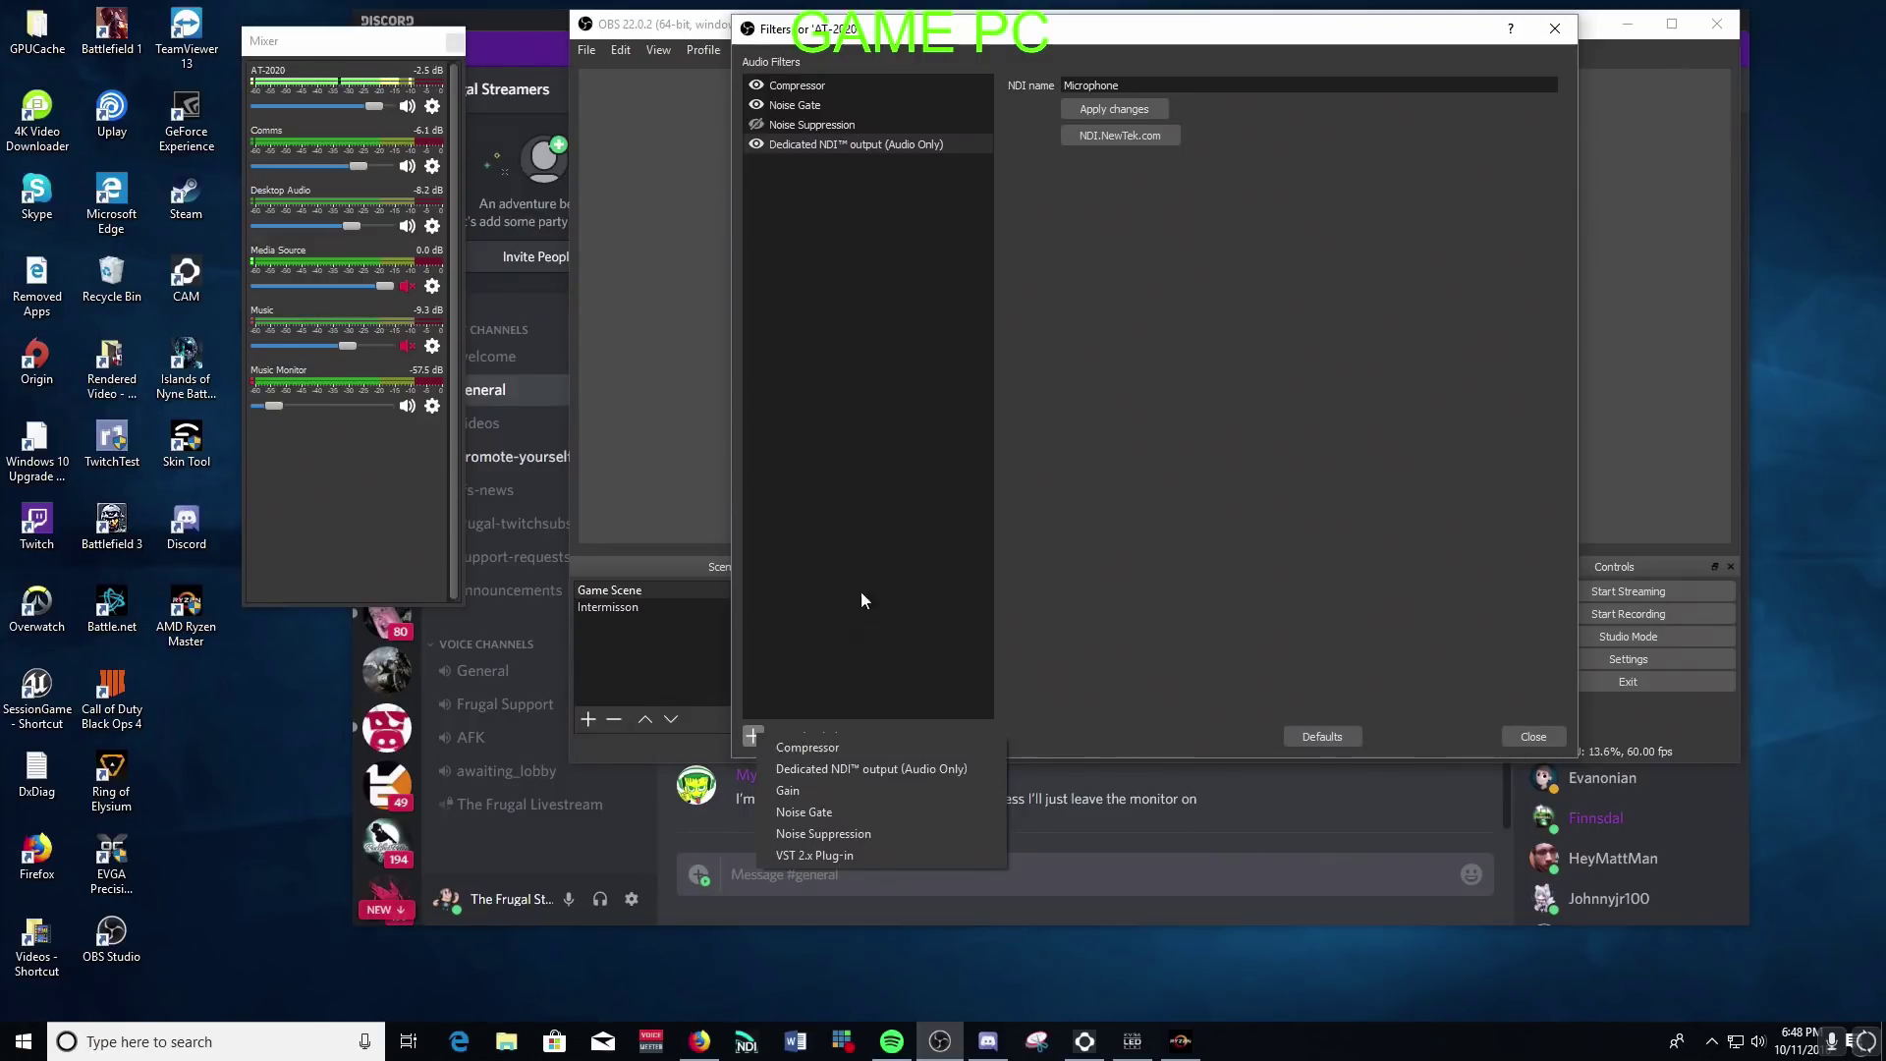
key("Escape")
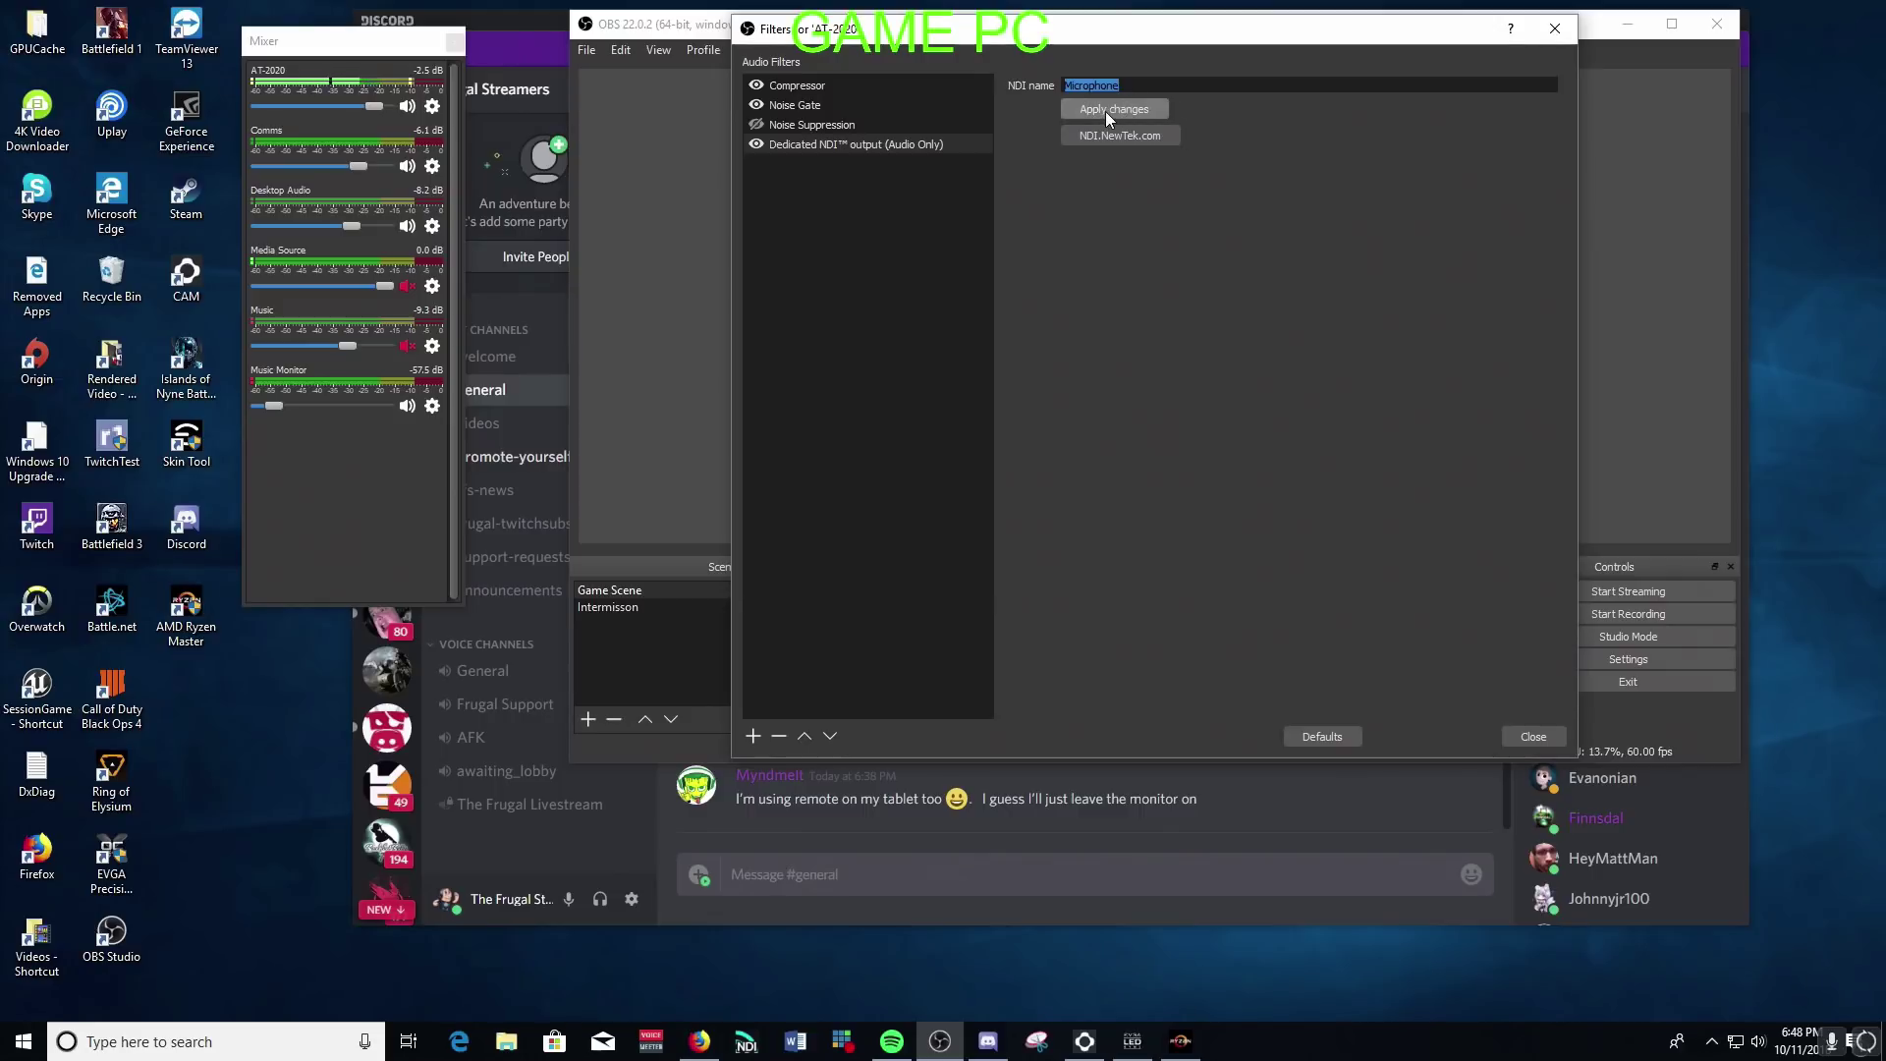
left_click(1106, 114)
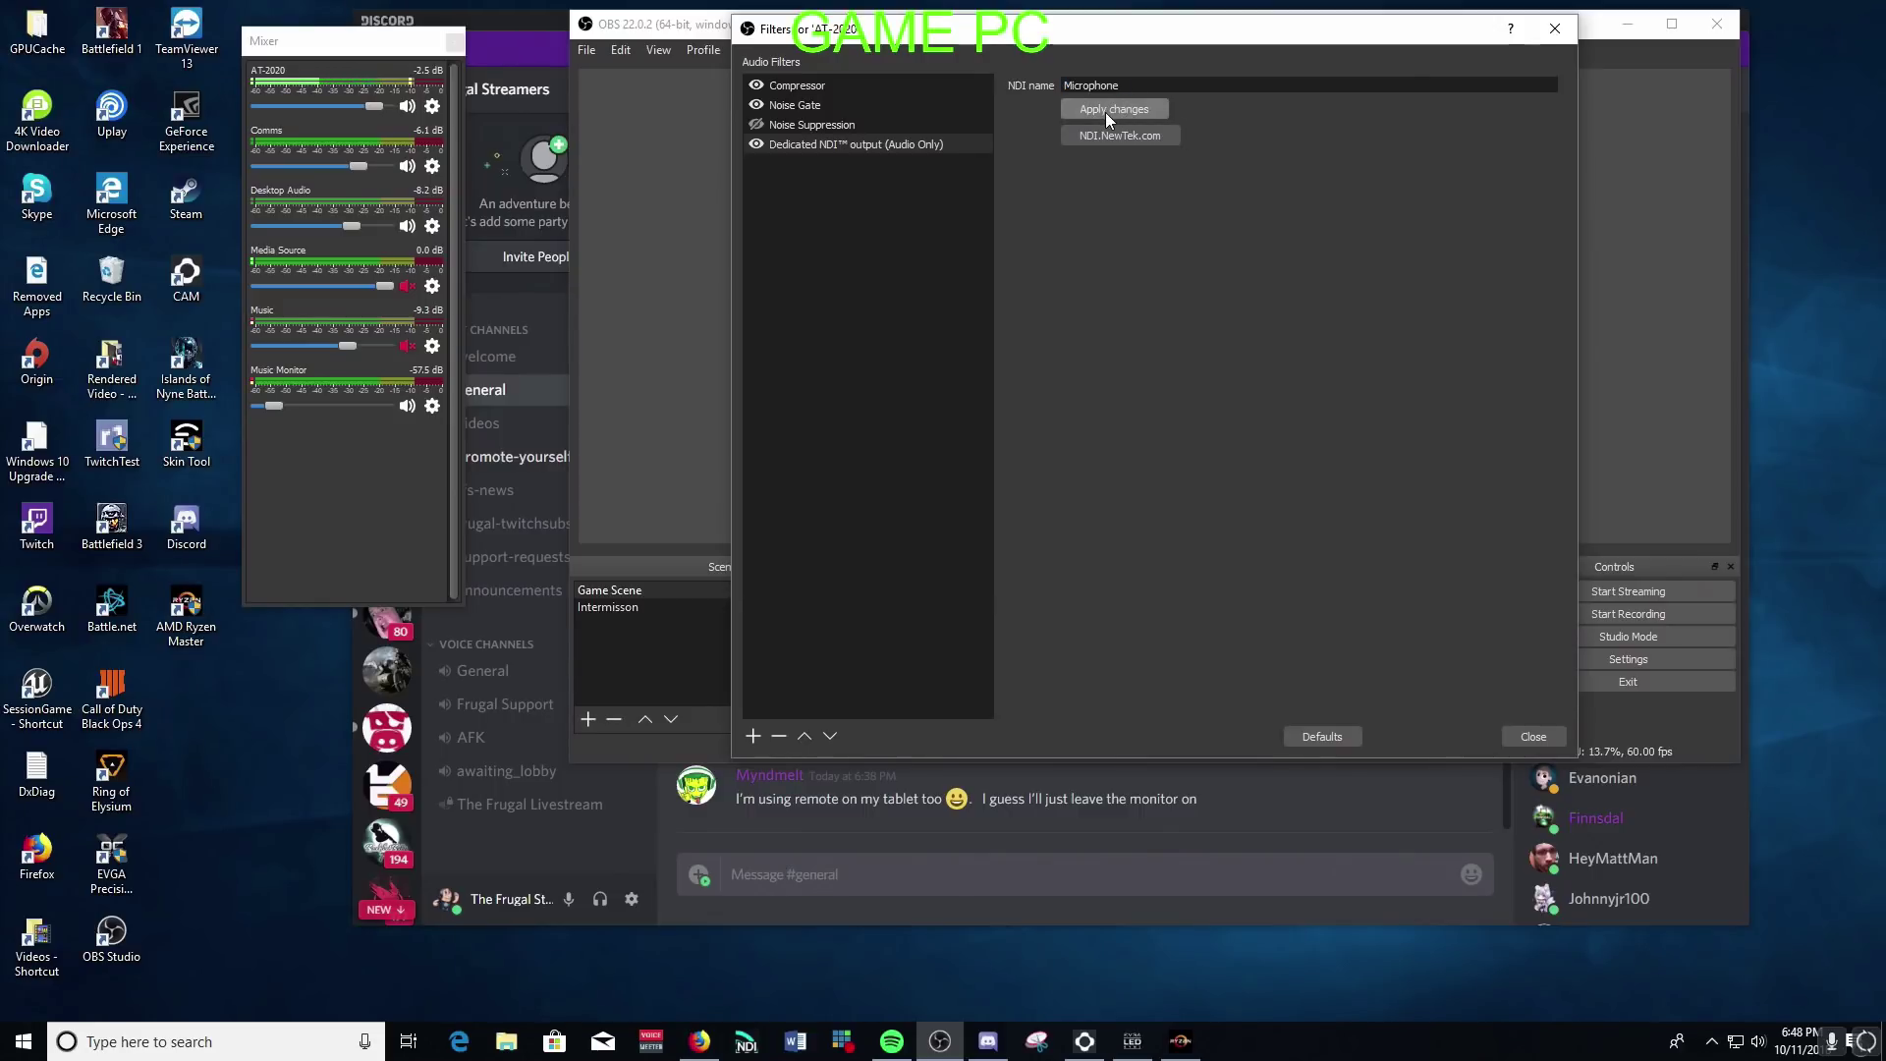
left_click(1518, 739)
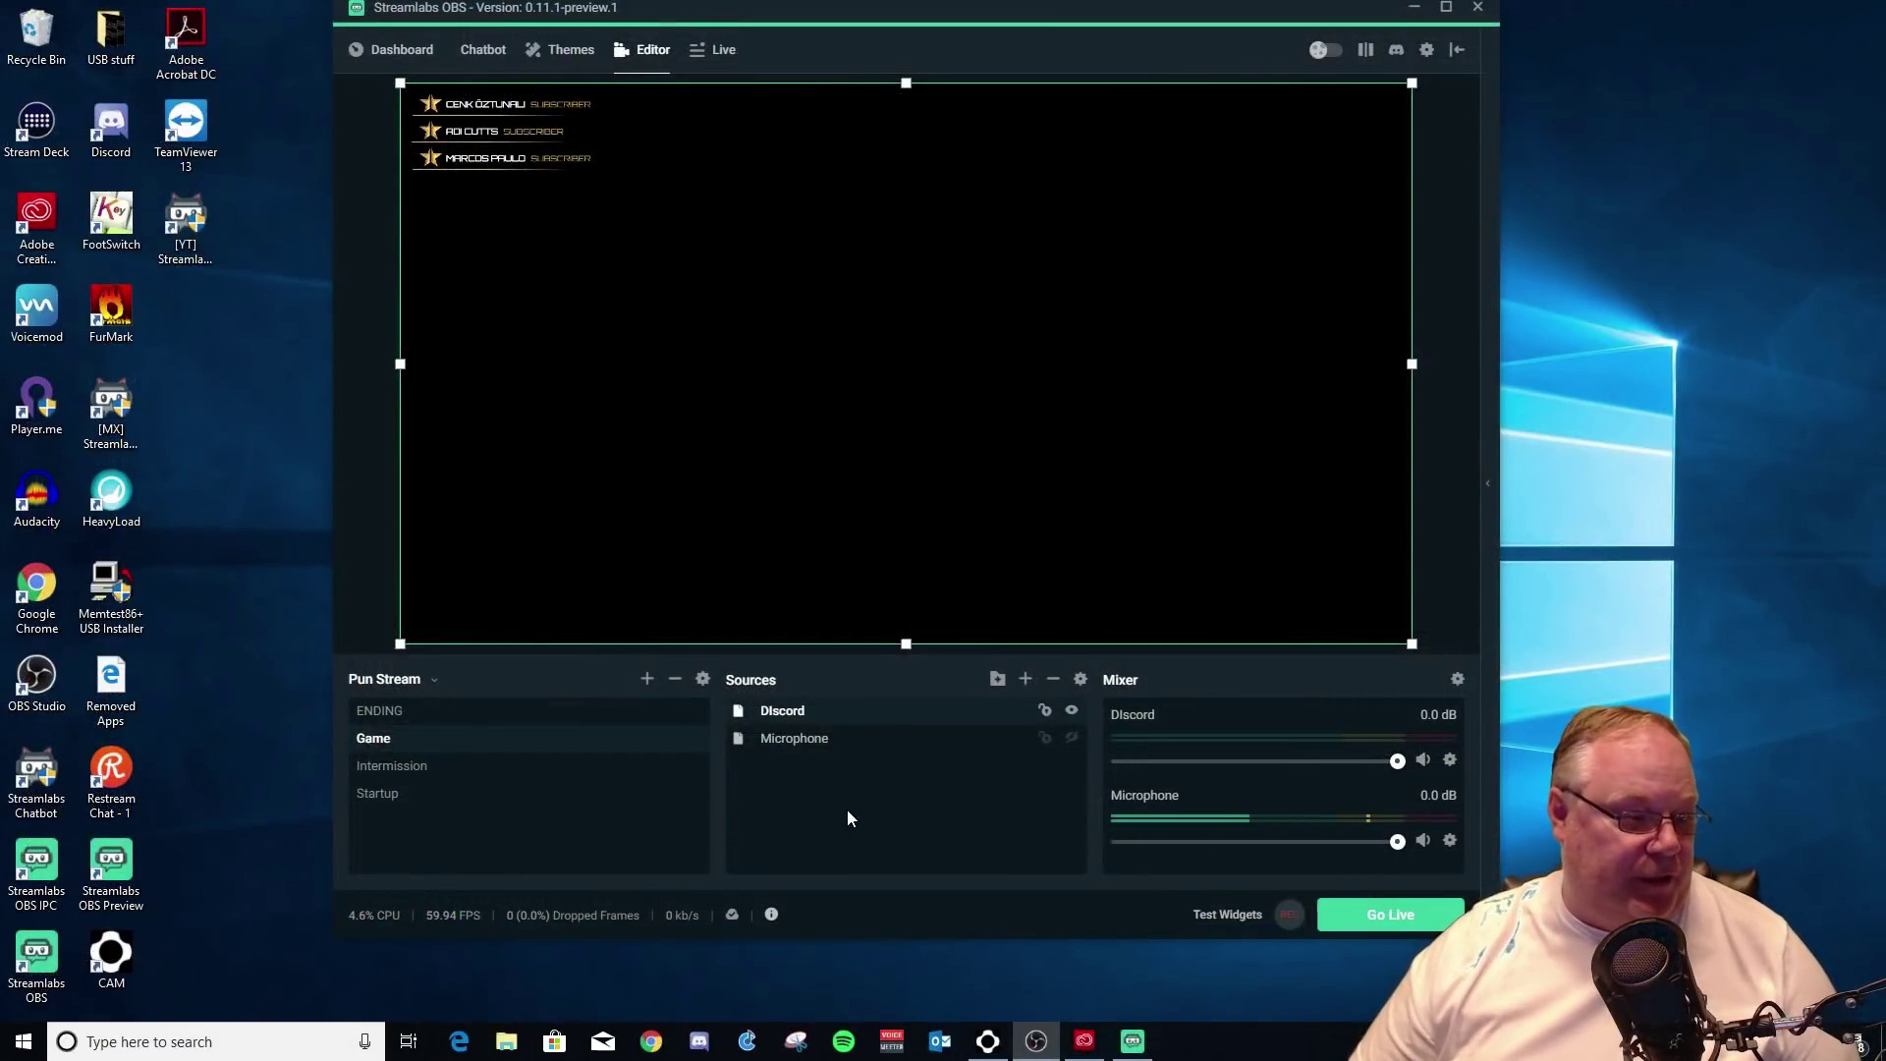
Delete the Microphone source from the Game scene
left_click(868, 743)
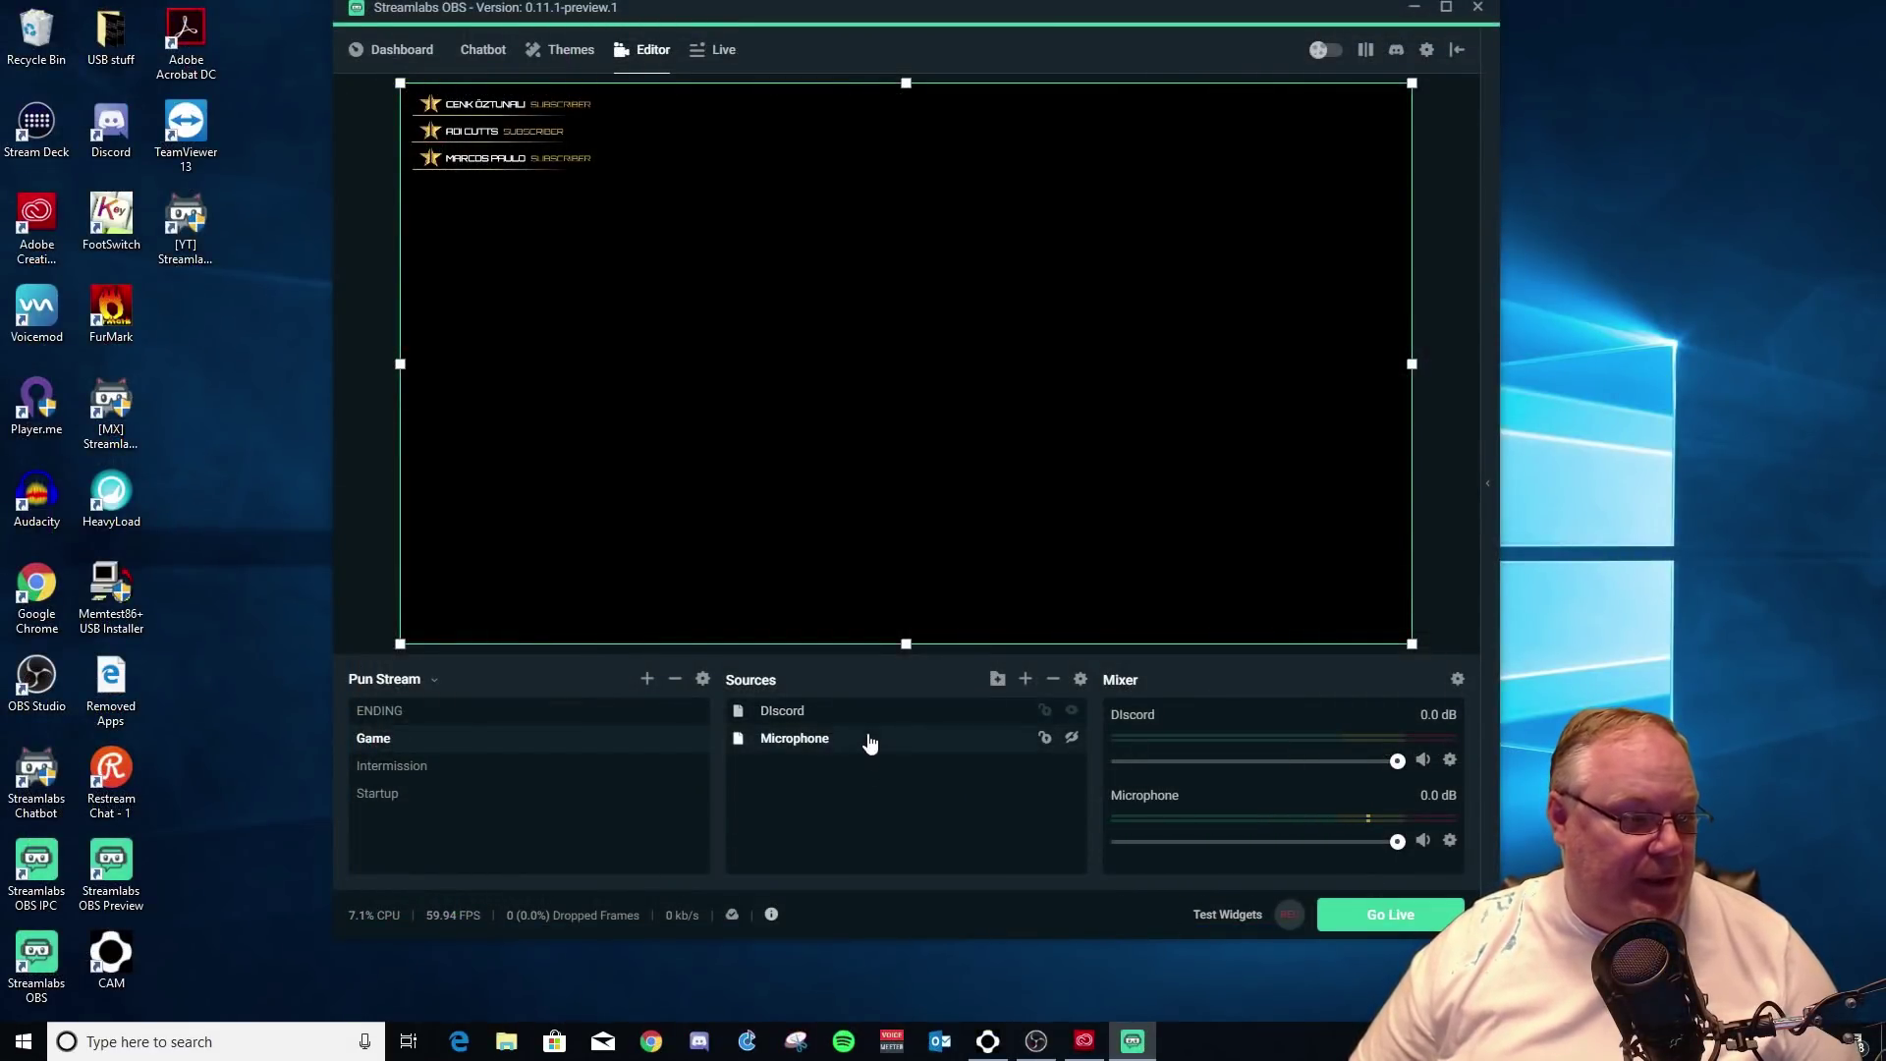
left_click(1053, 679)
left_click(988, 526)
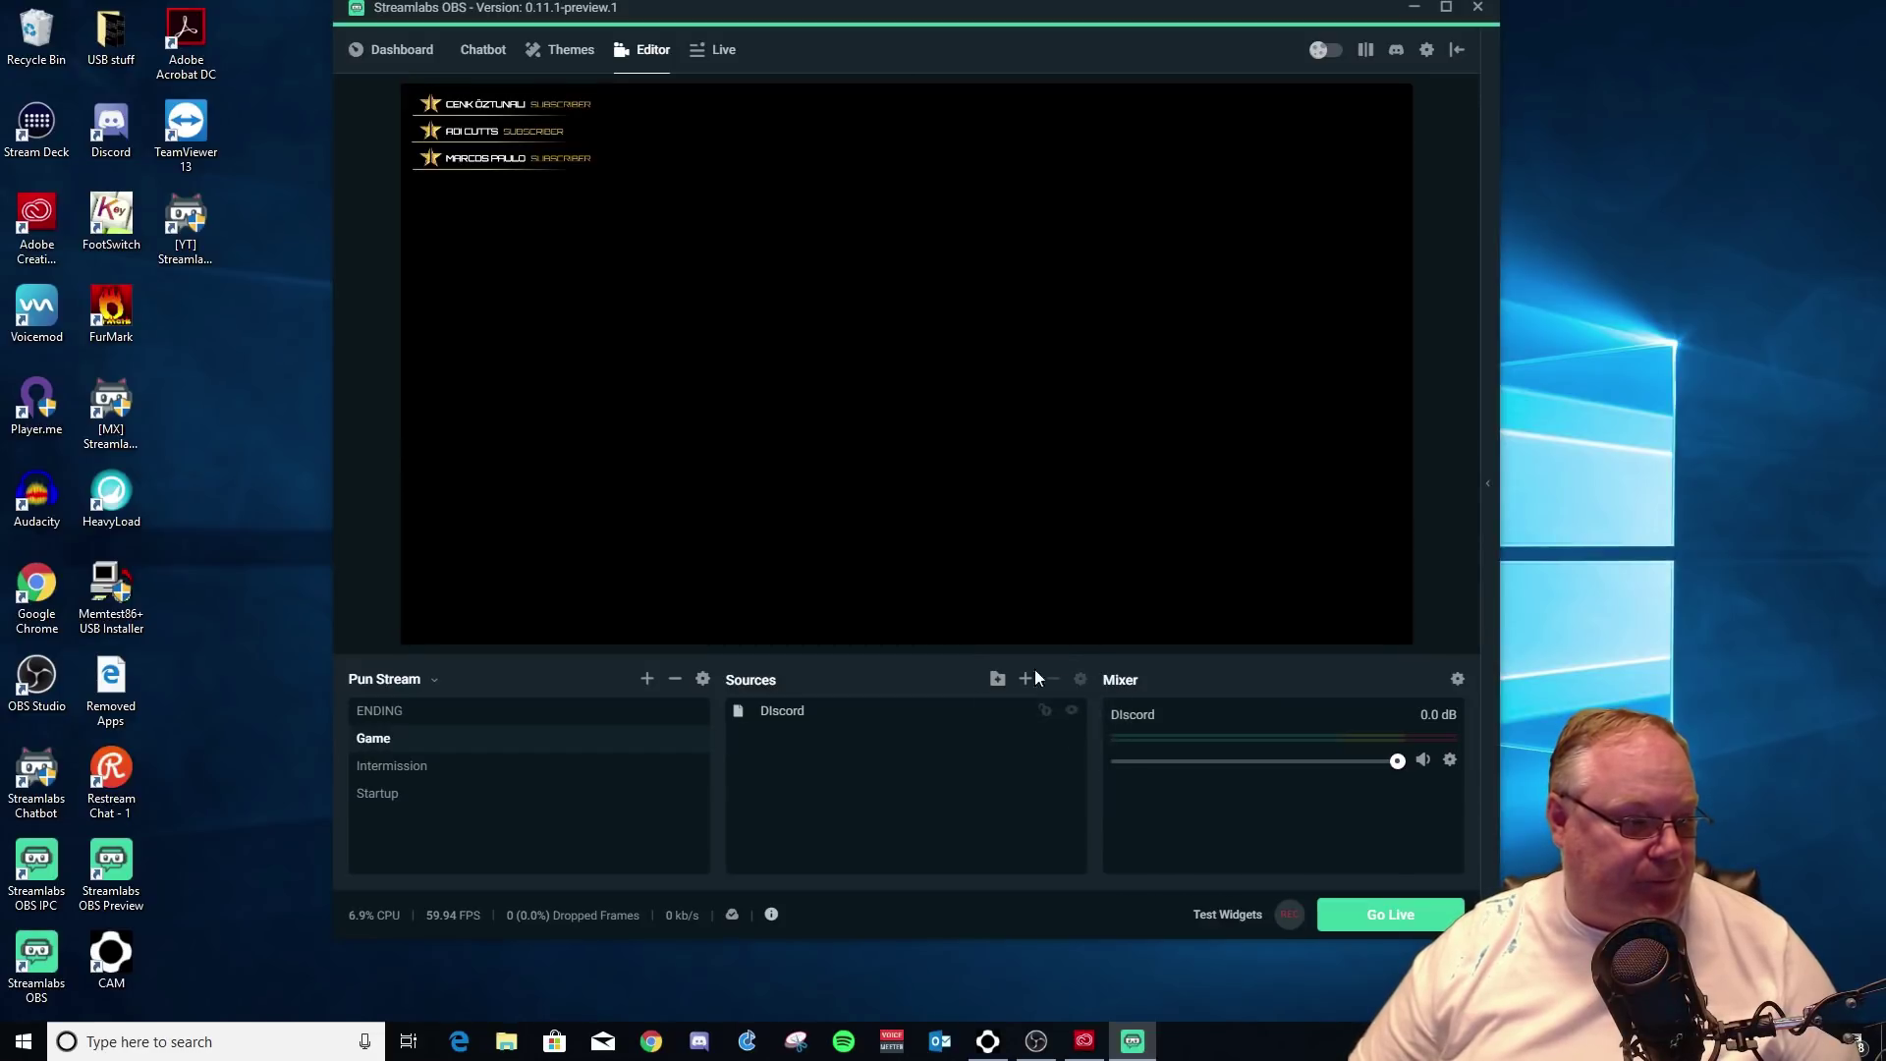
Add a new NDI Source and begin naming it Microphone
left_click(1025, 679)
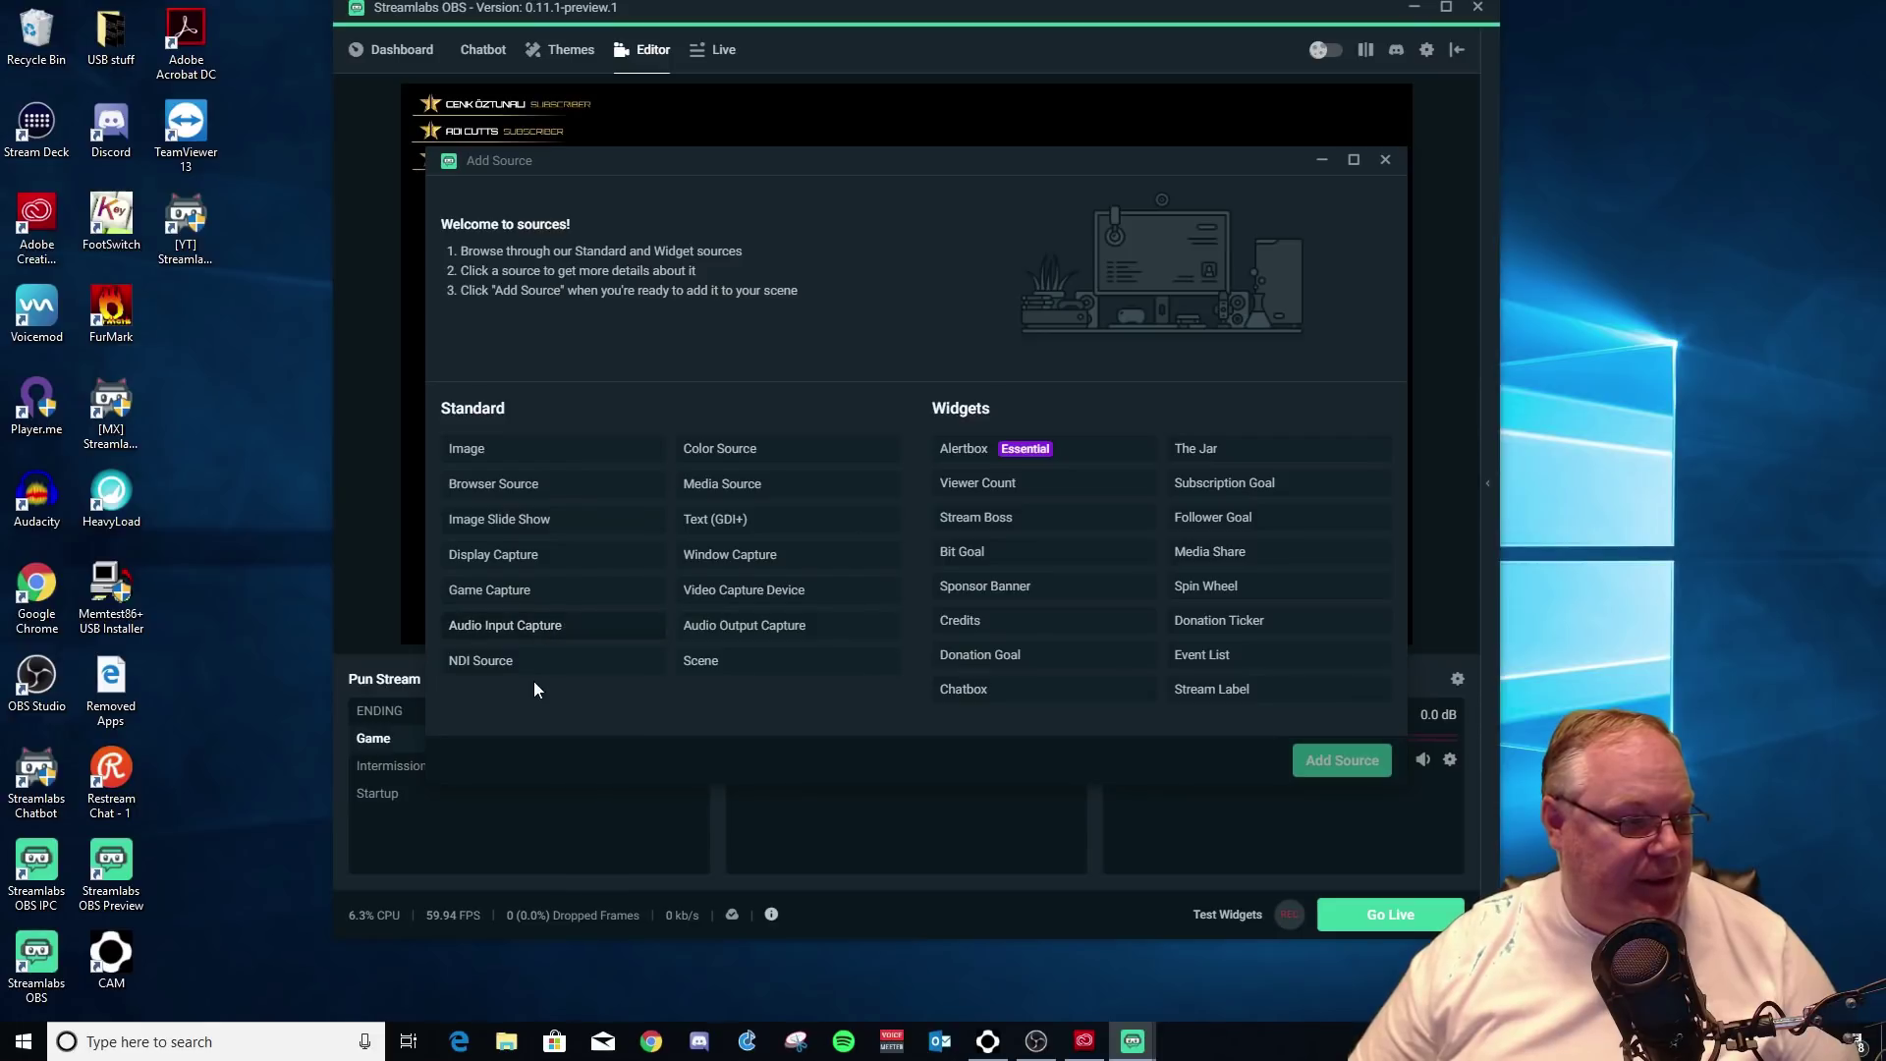
left_click(539, 667)
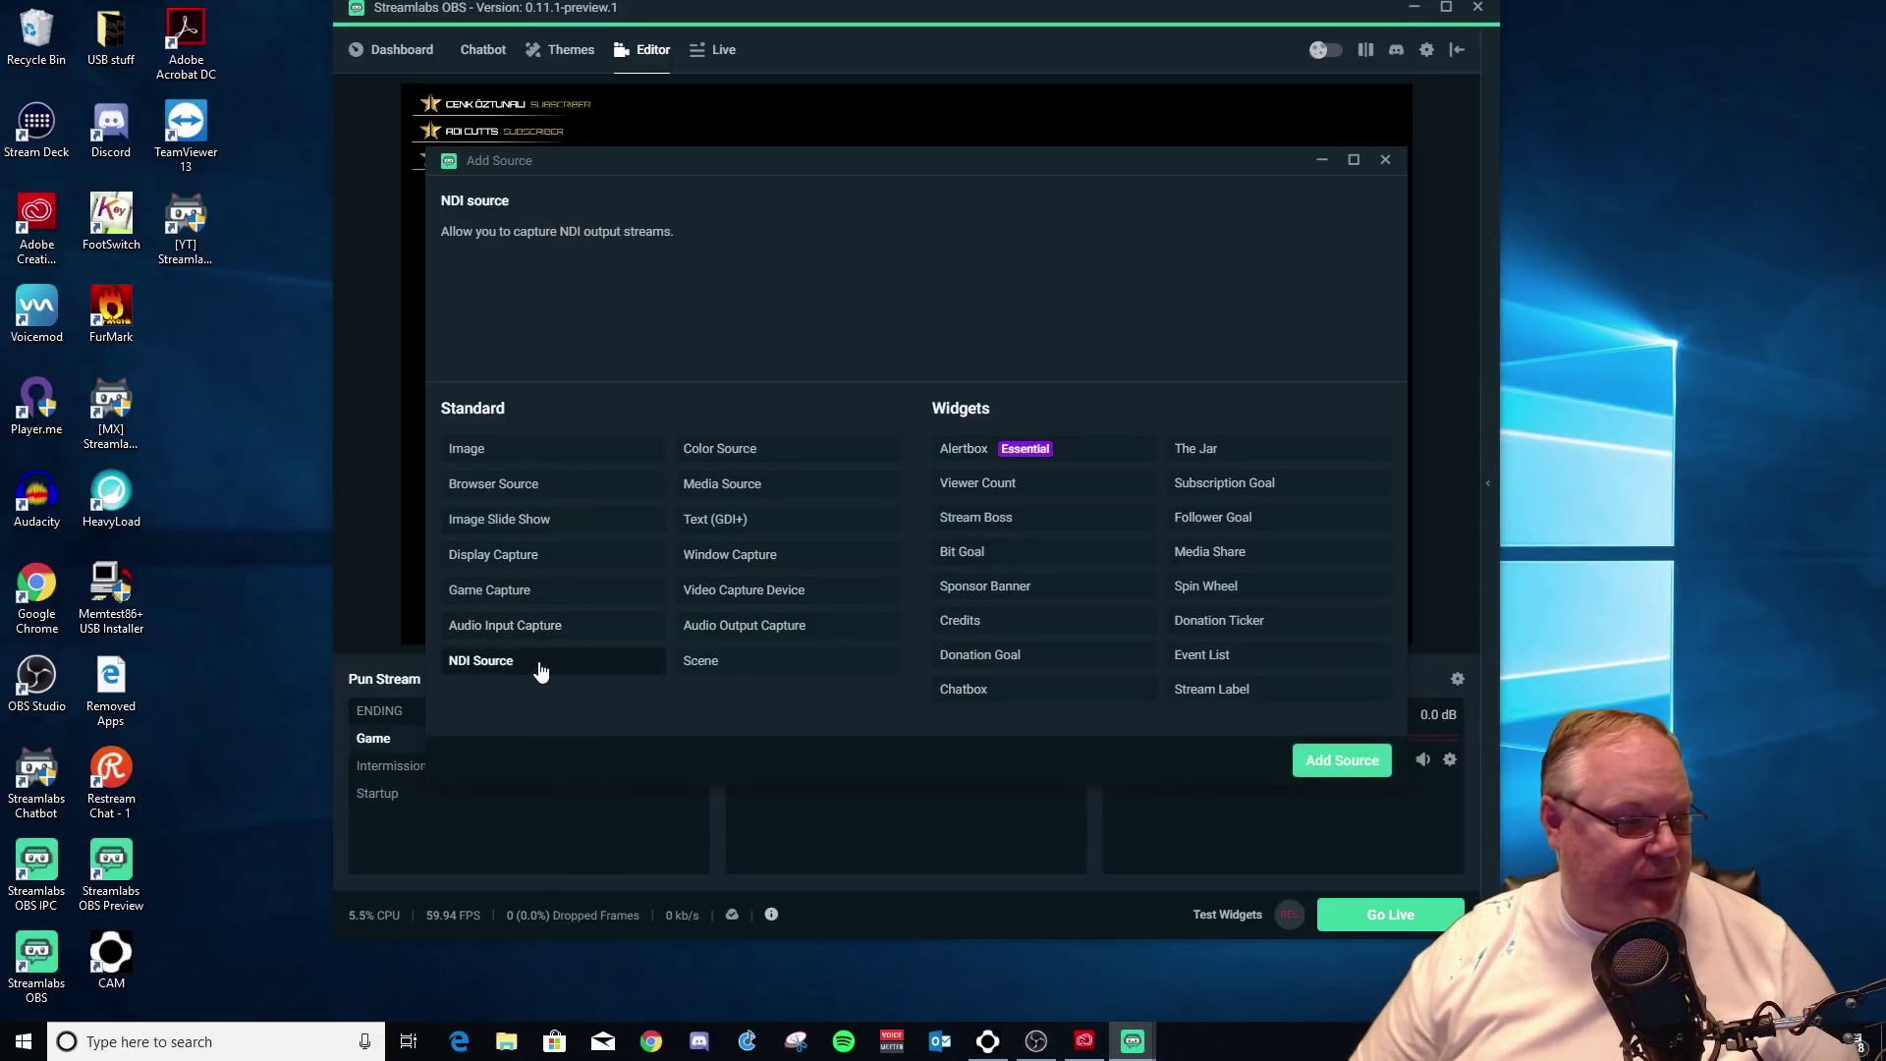
left_click(1343, 761)
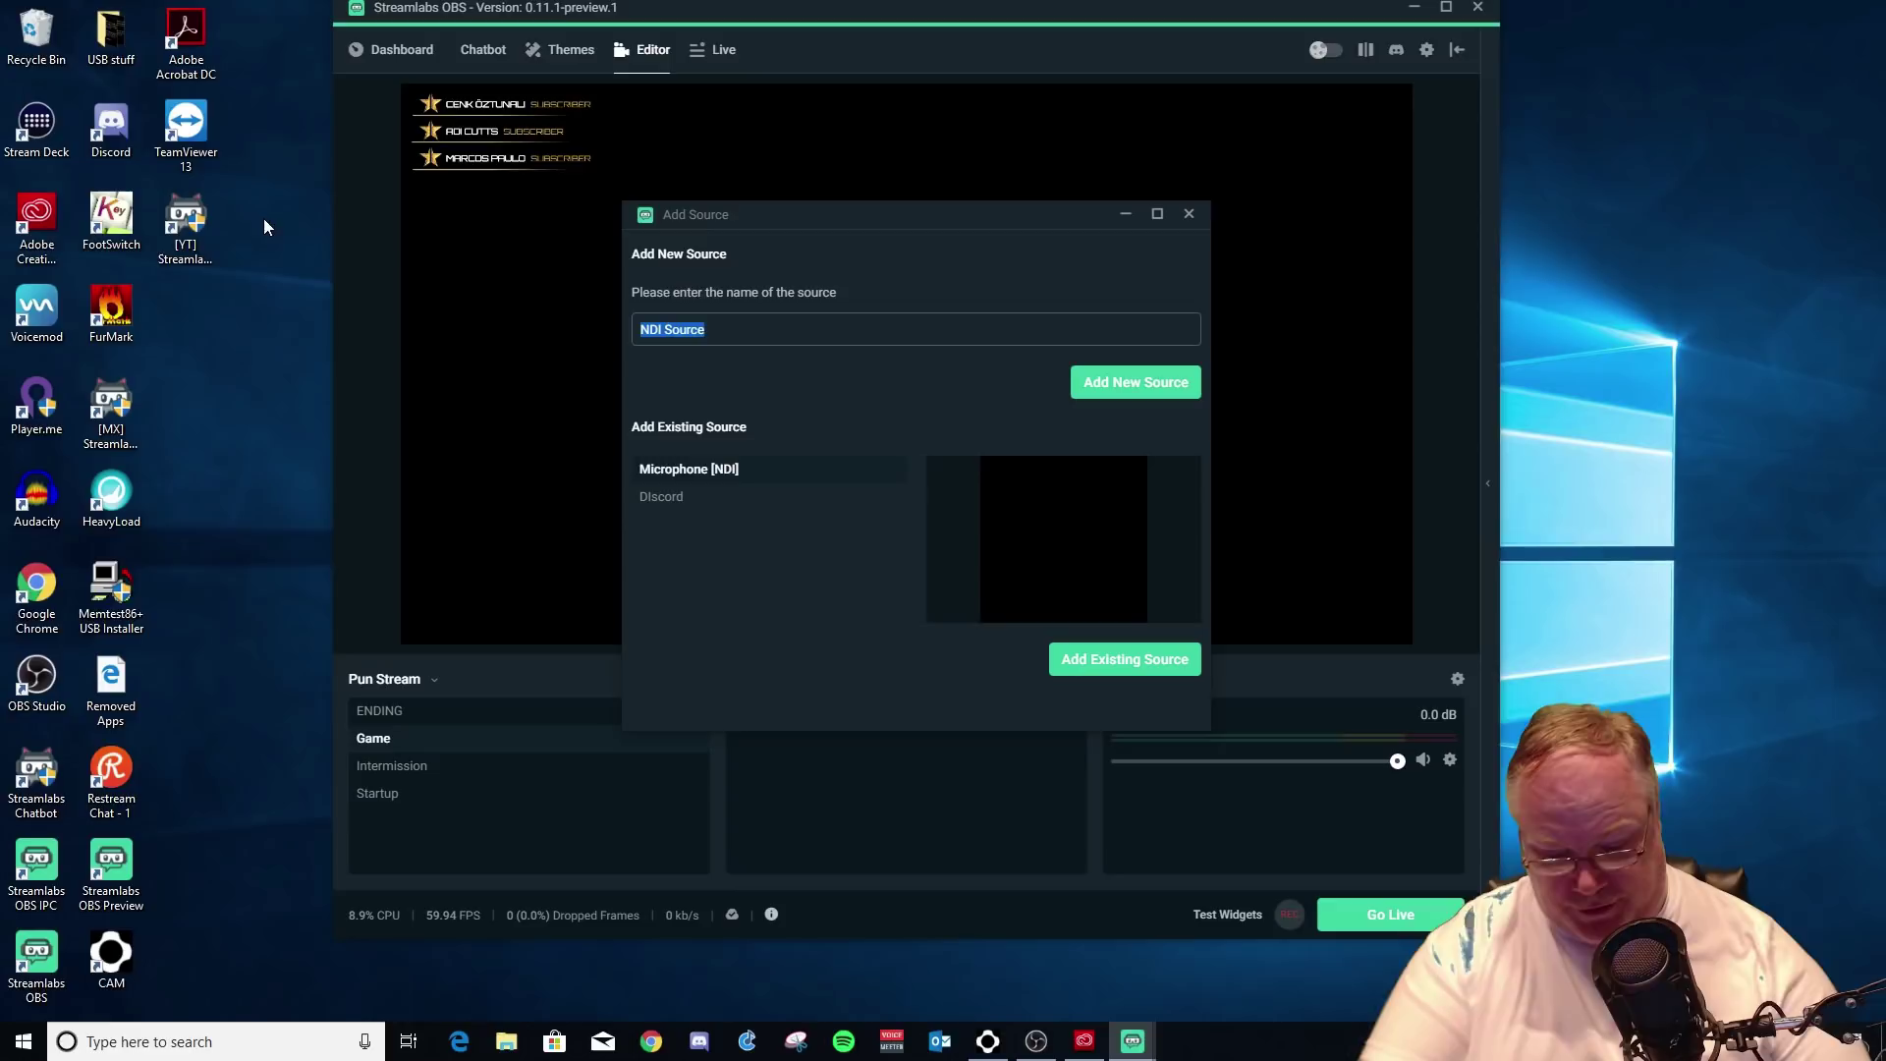
type("Microphone")
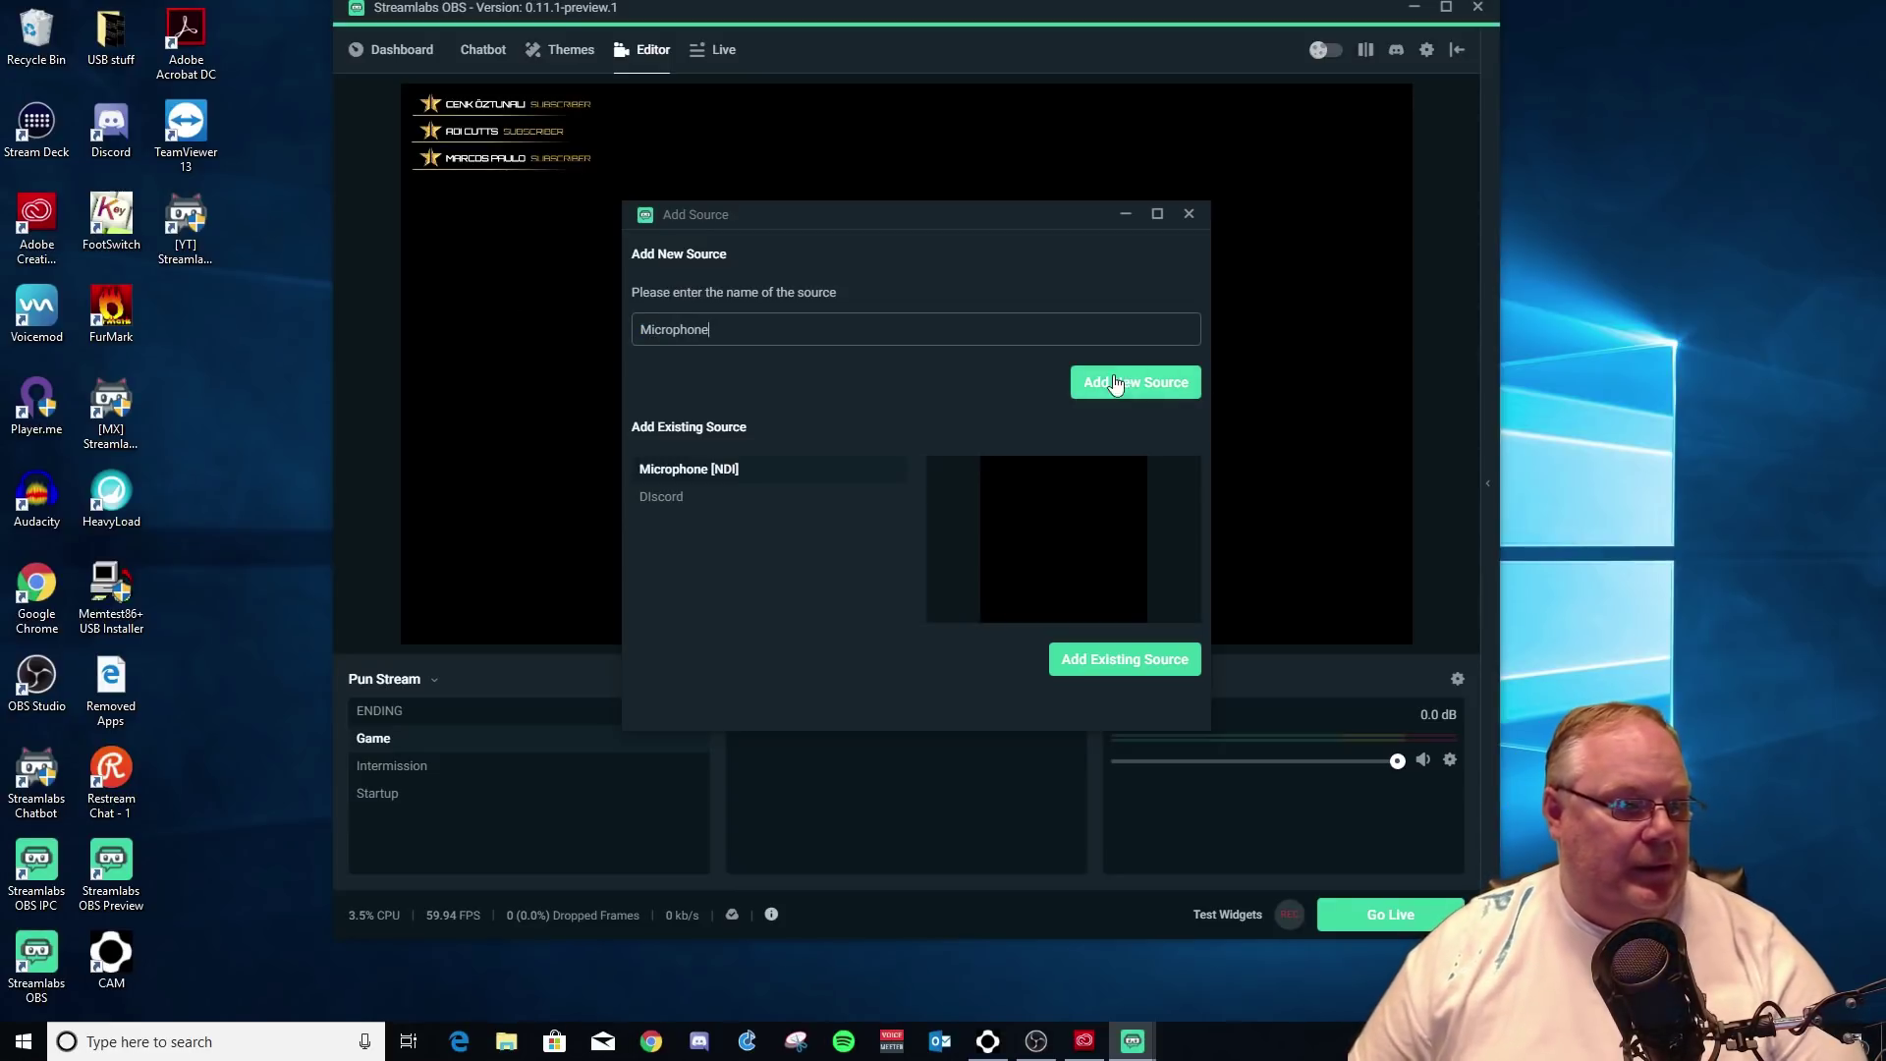
Create the Microphone source fed by DESKTOP-Q5VVMKQ (Microphone) and set its volume to -5.8 dB
left_click(1116, 383)
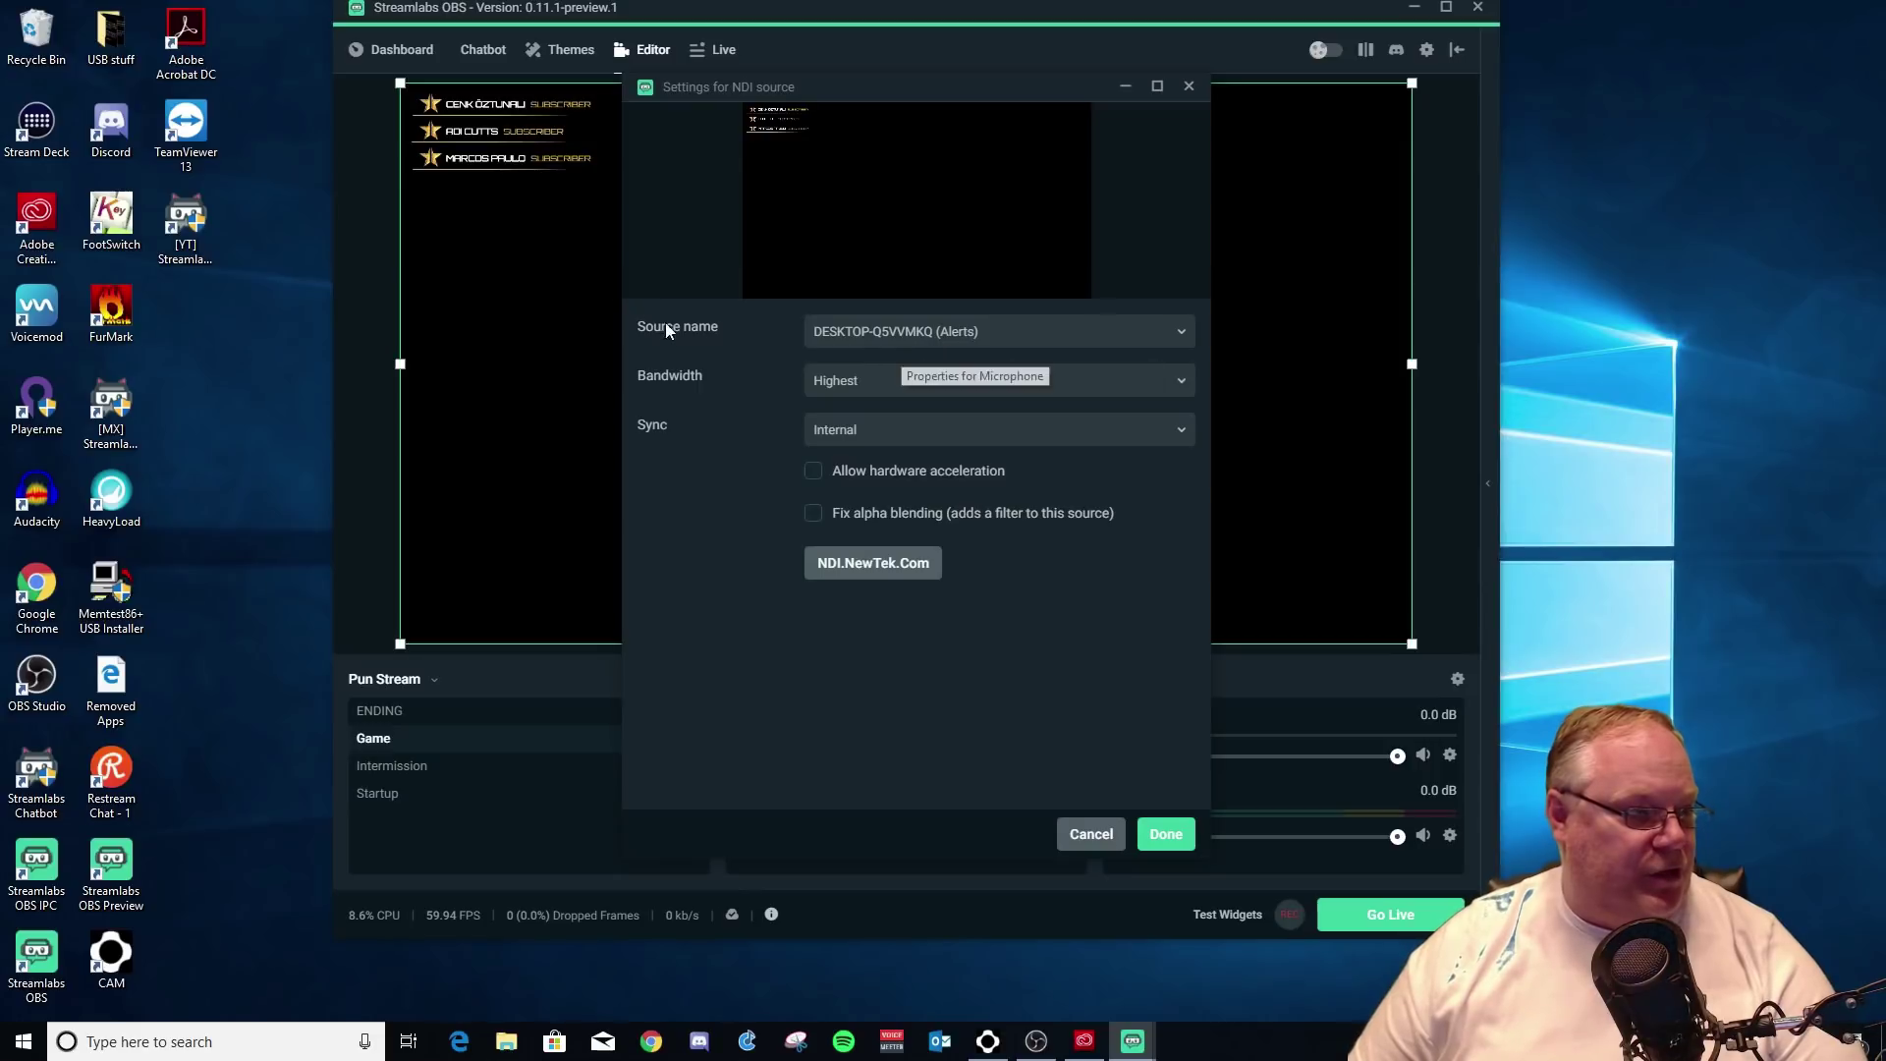
left_click(1086, 336)
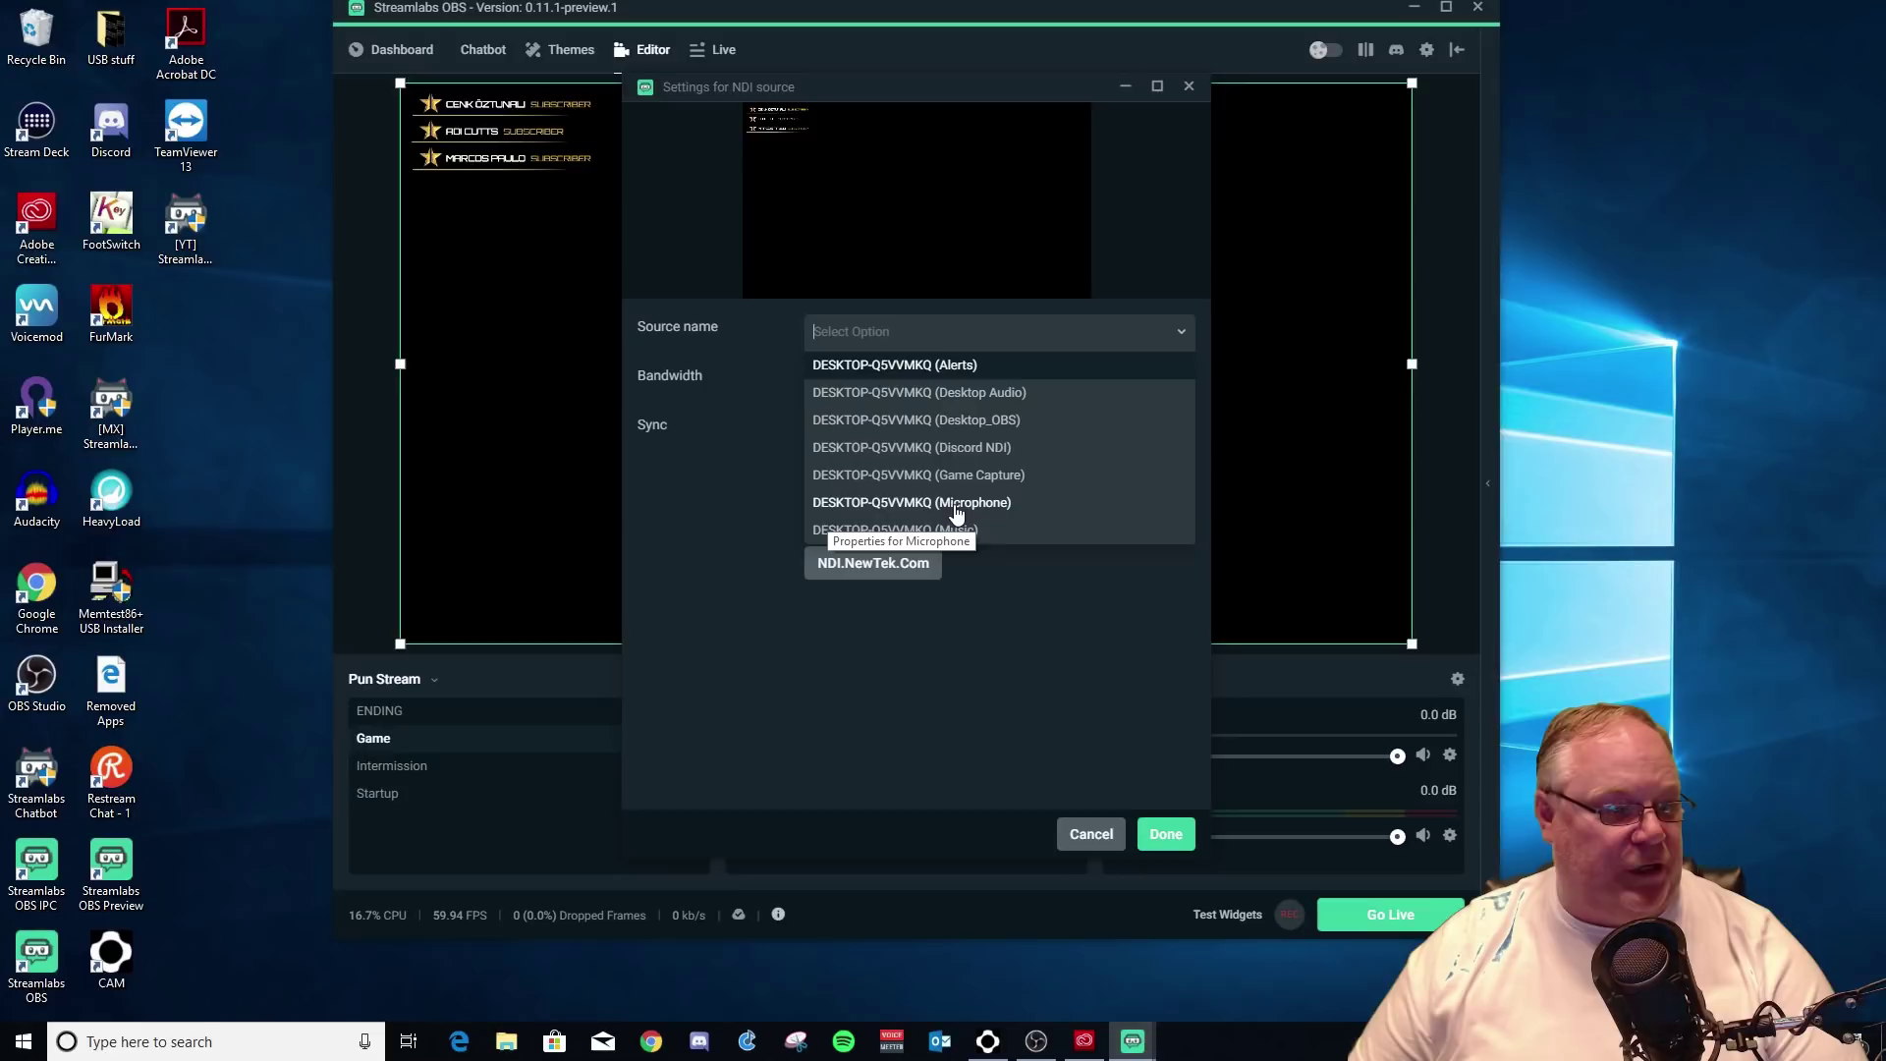
left_click(995, 503)
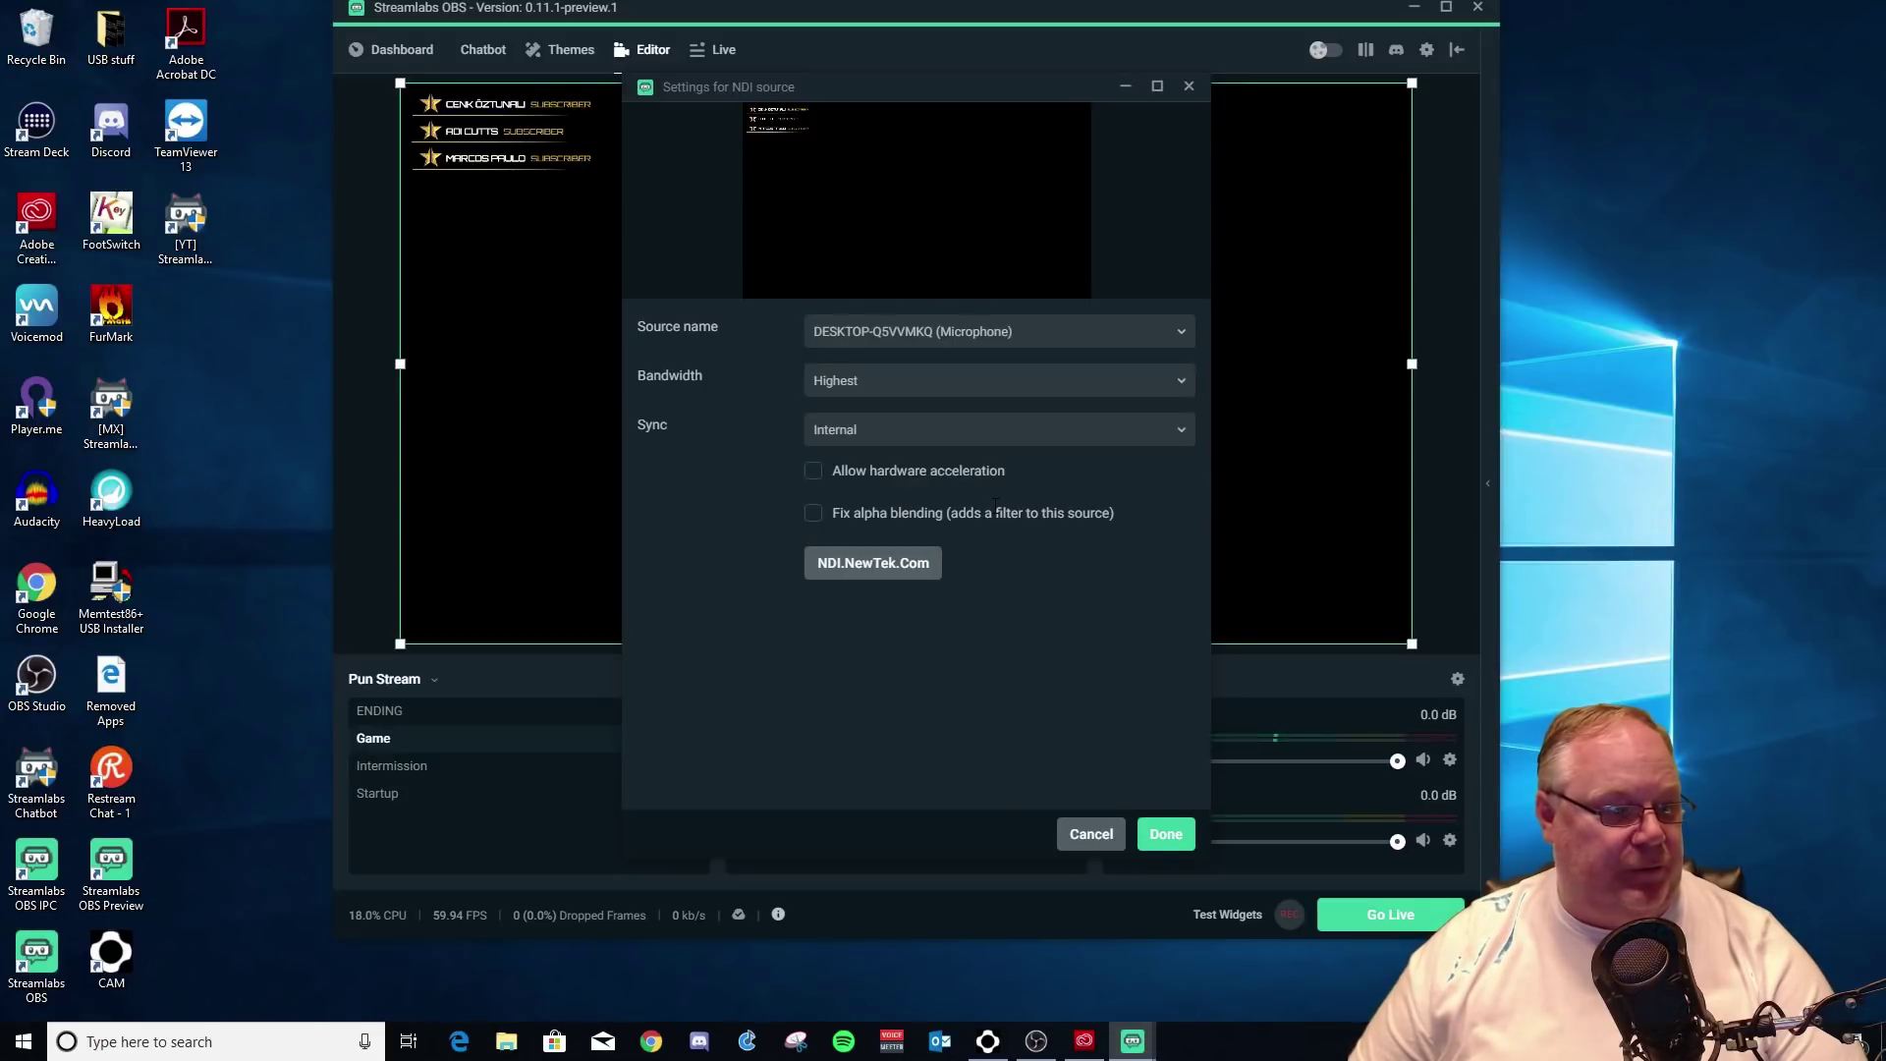
left_click(1167, 836)
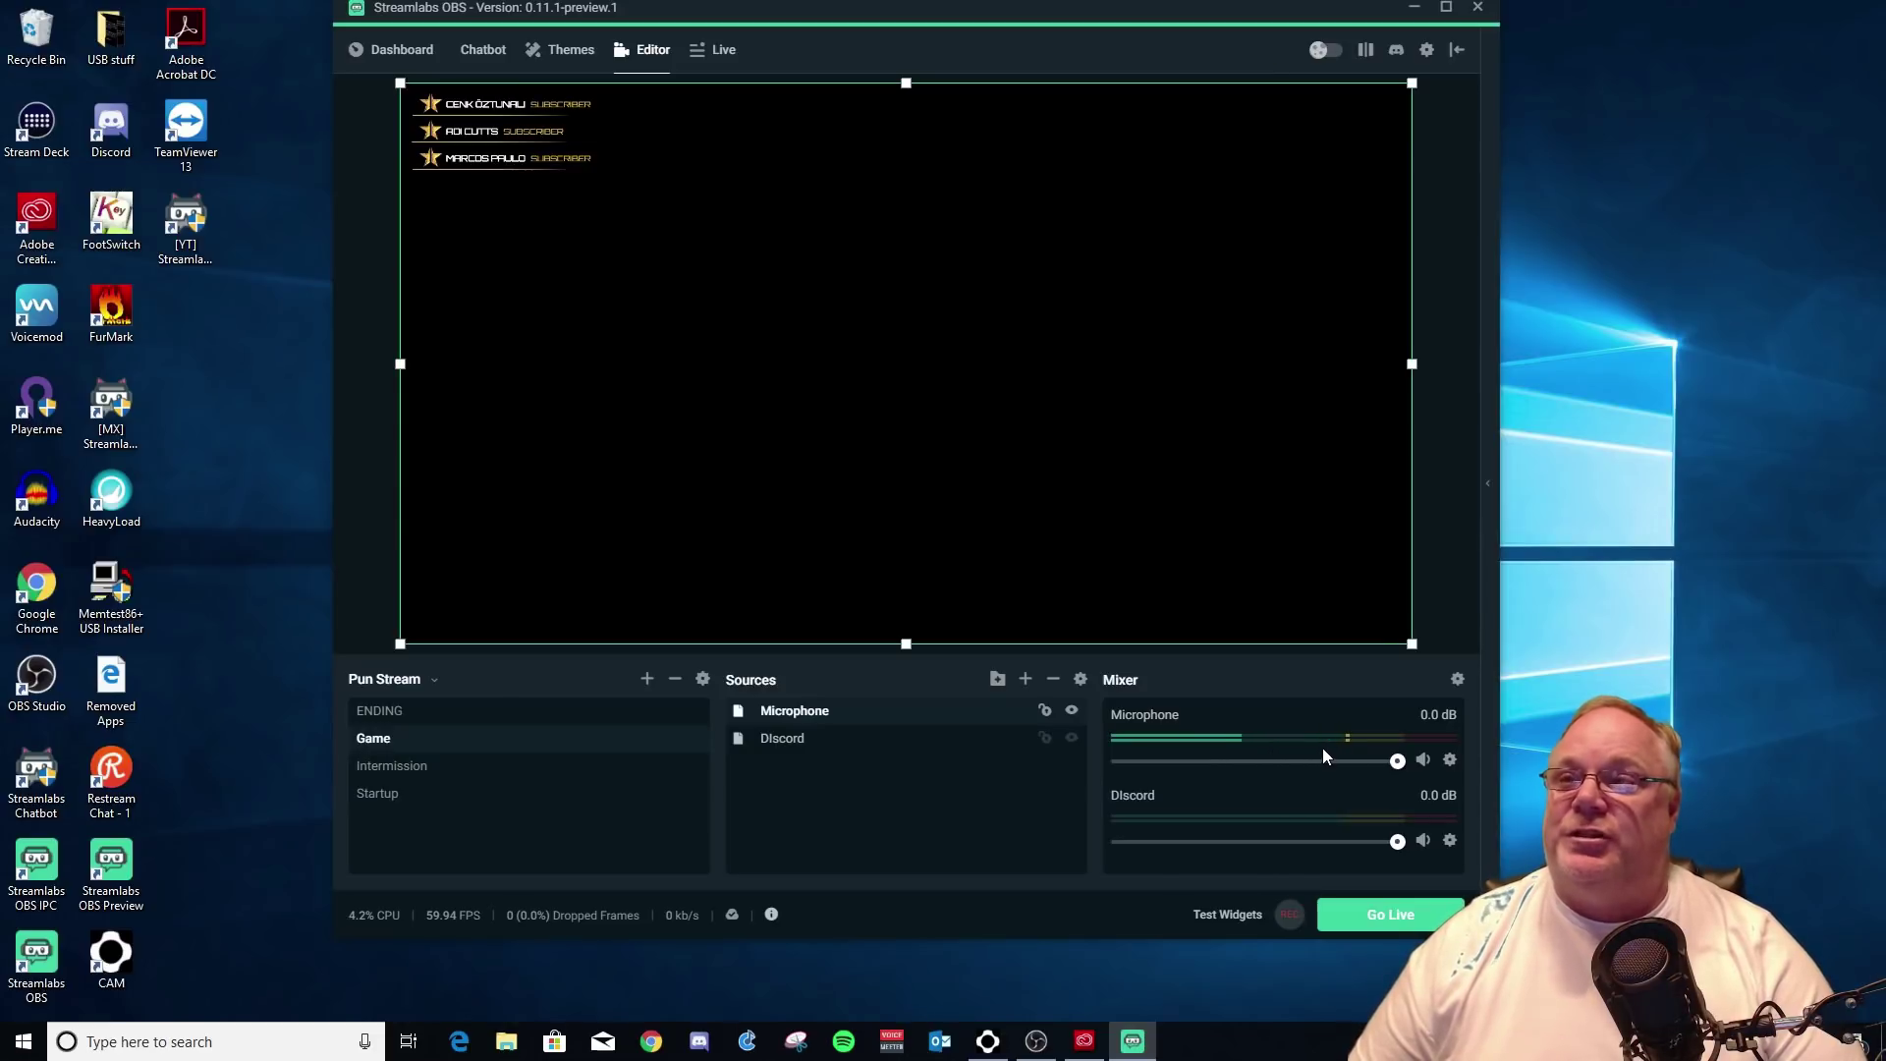
left_click_drag(1395, 768, 1337, 772)
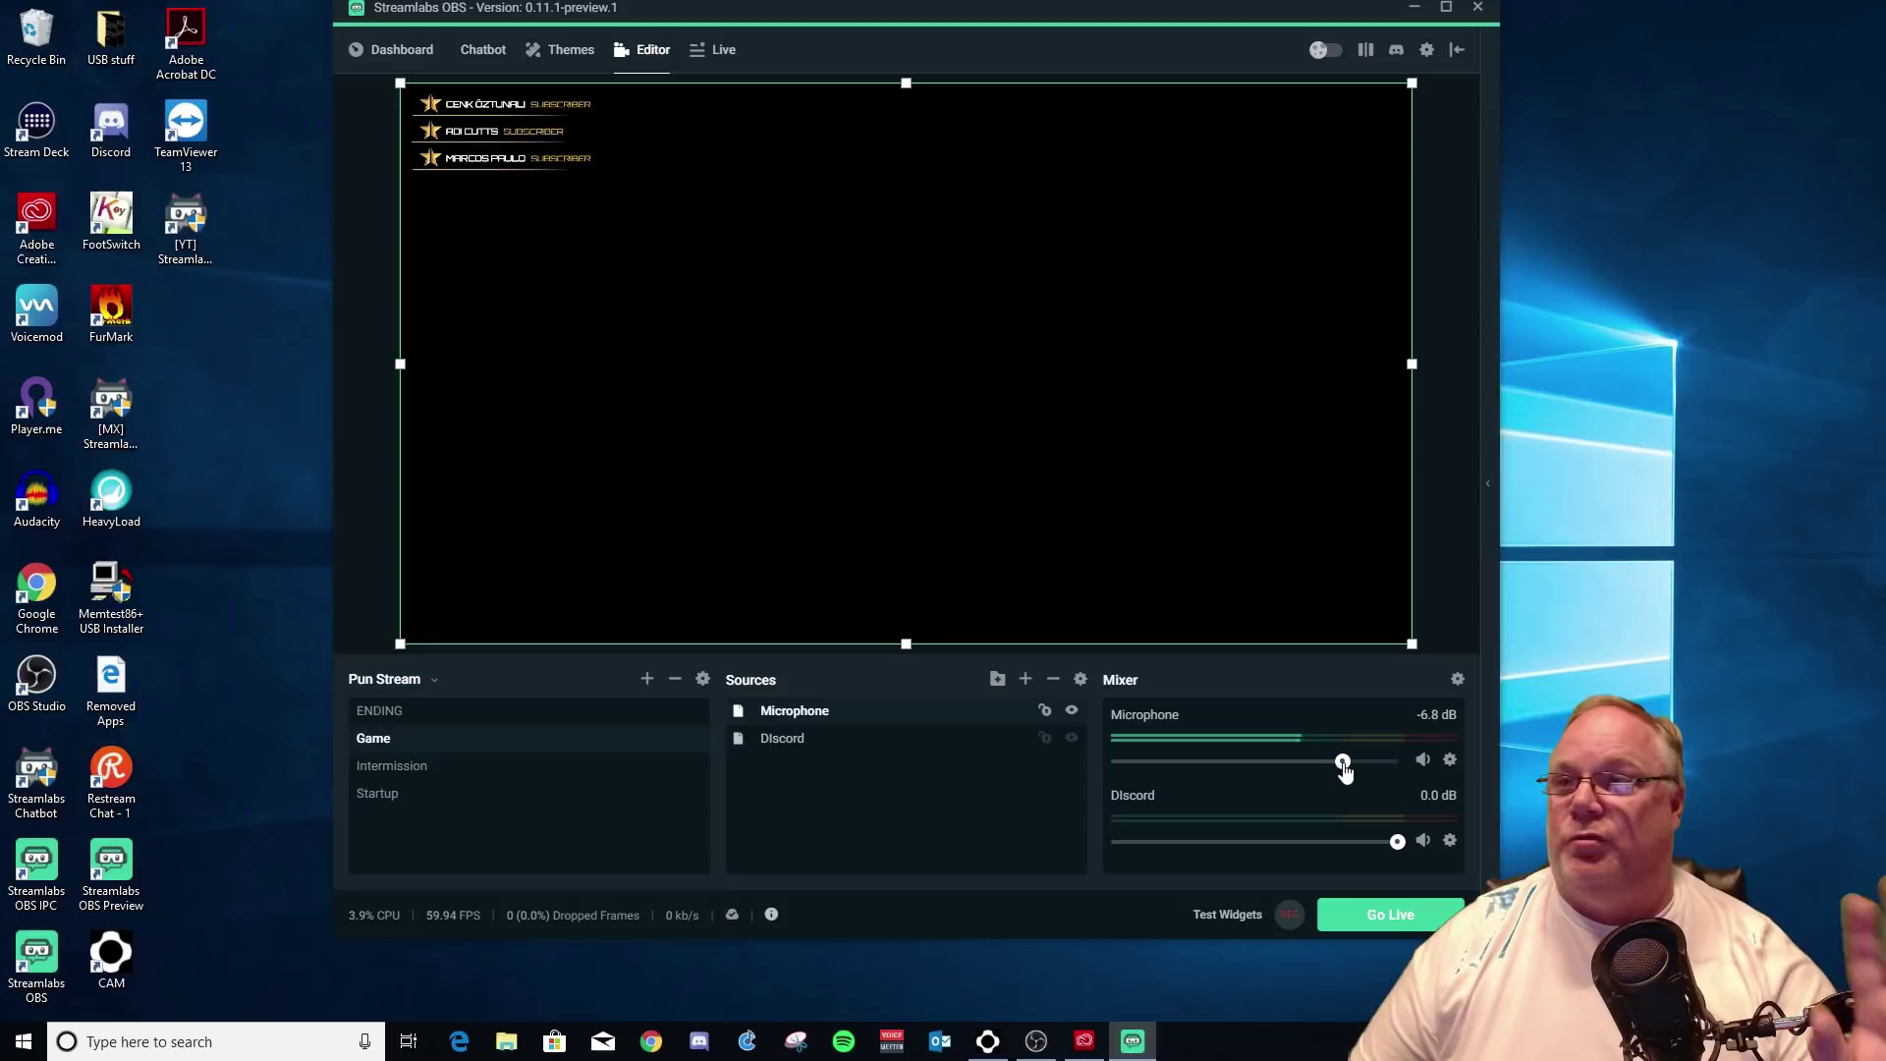
left_click_drag(1344, 772, 1353, 770)
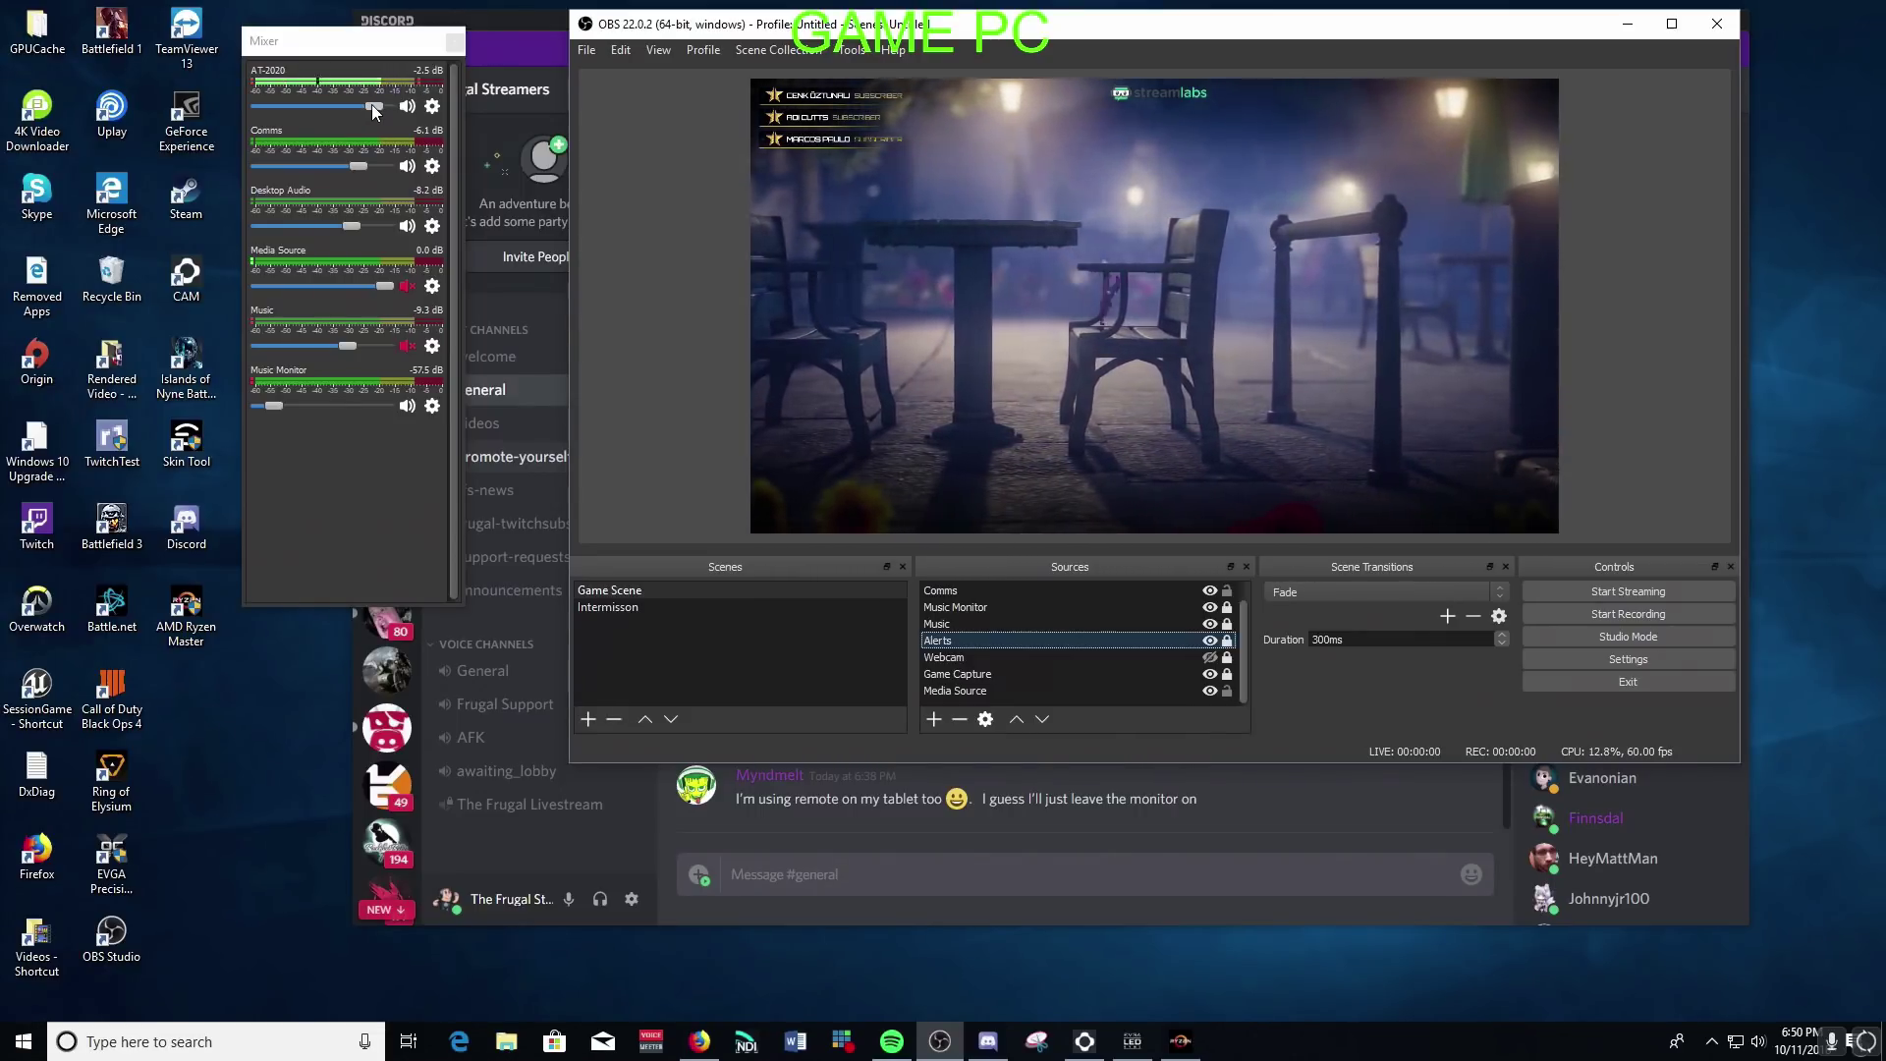
Turn the AT-2020 mic fader down to -6.1 dB, then bring up the Comms source's options
left_click_drag(372, 105, 316, 103)
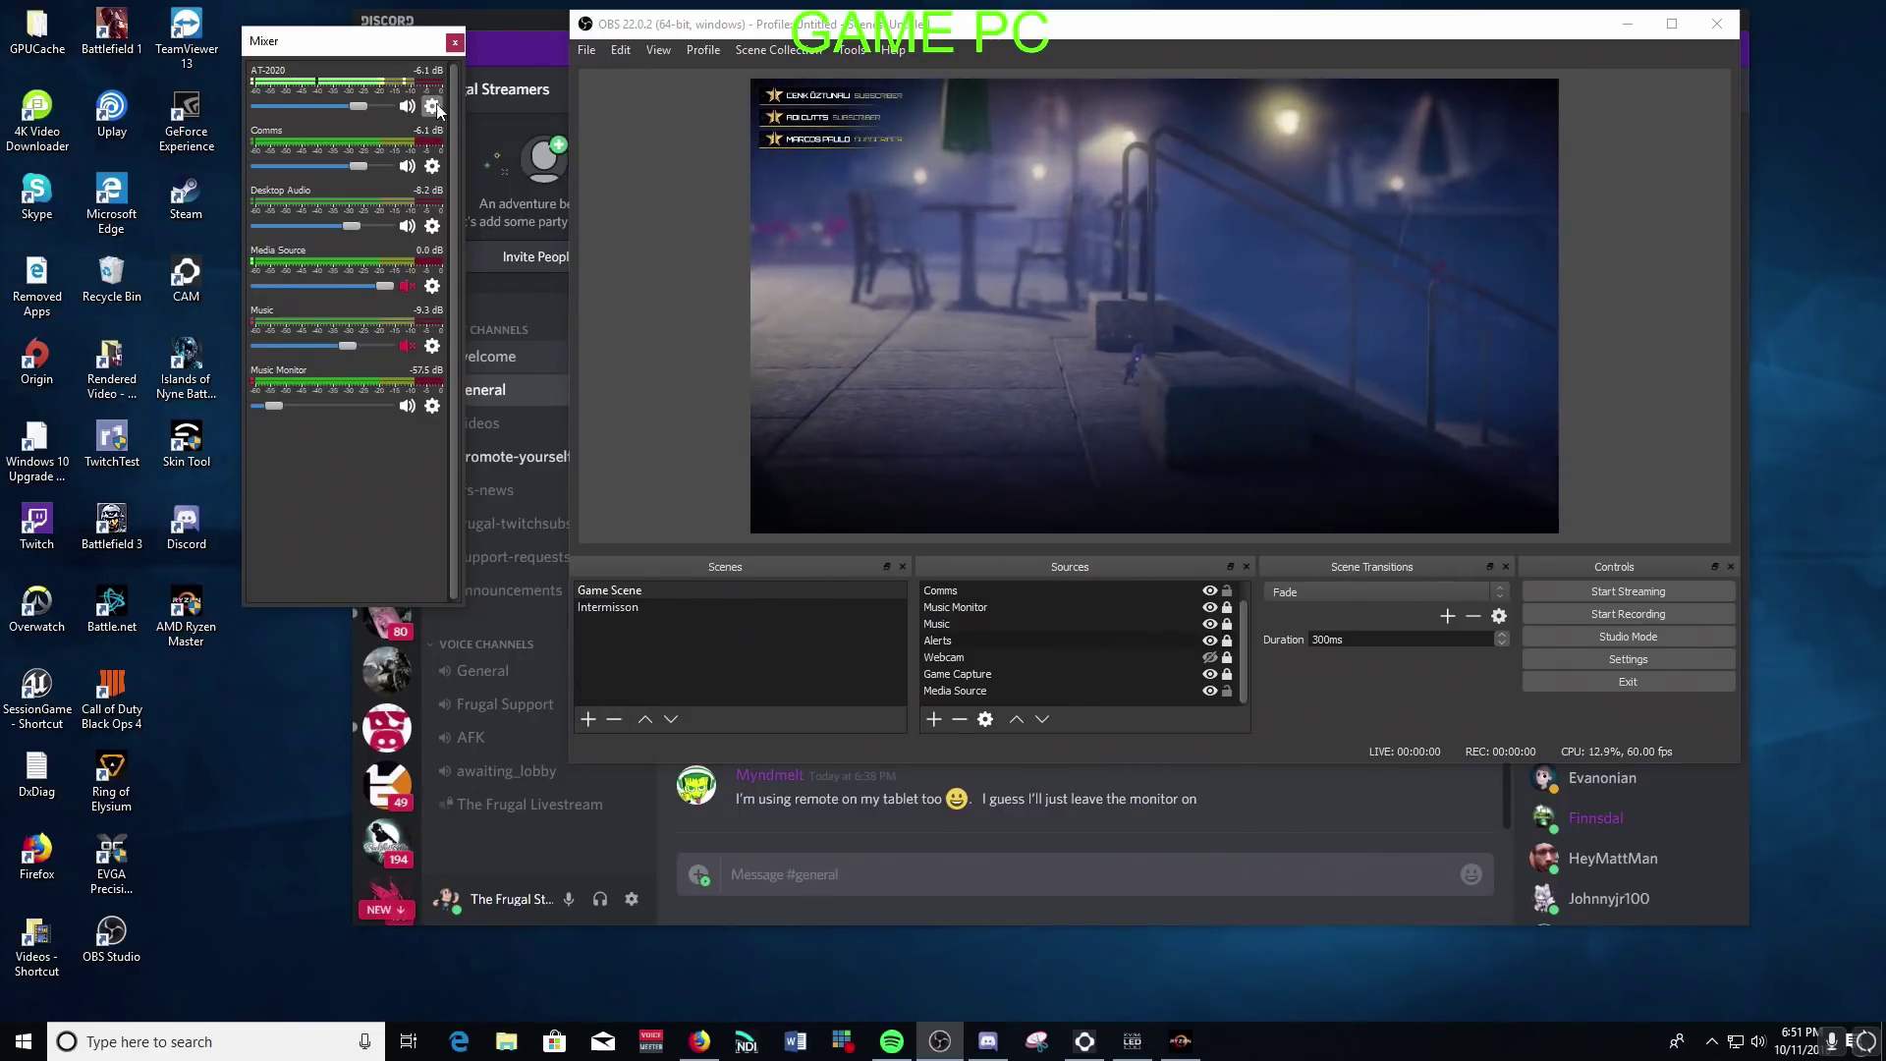
left_click(433, 165)
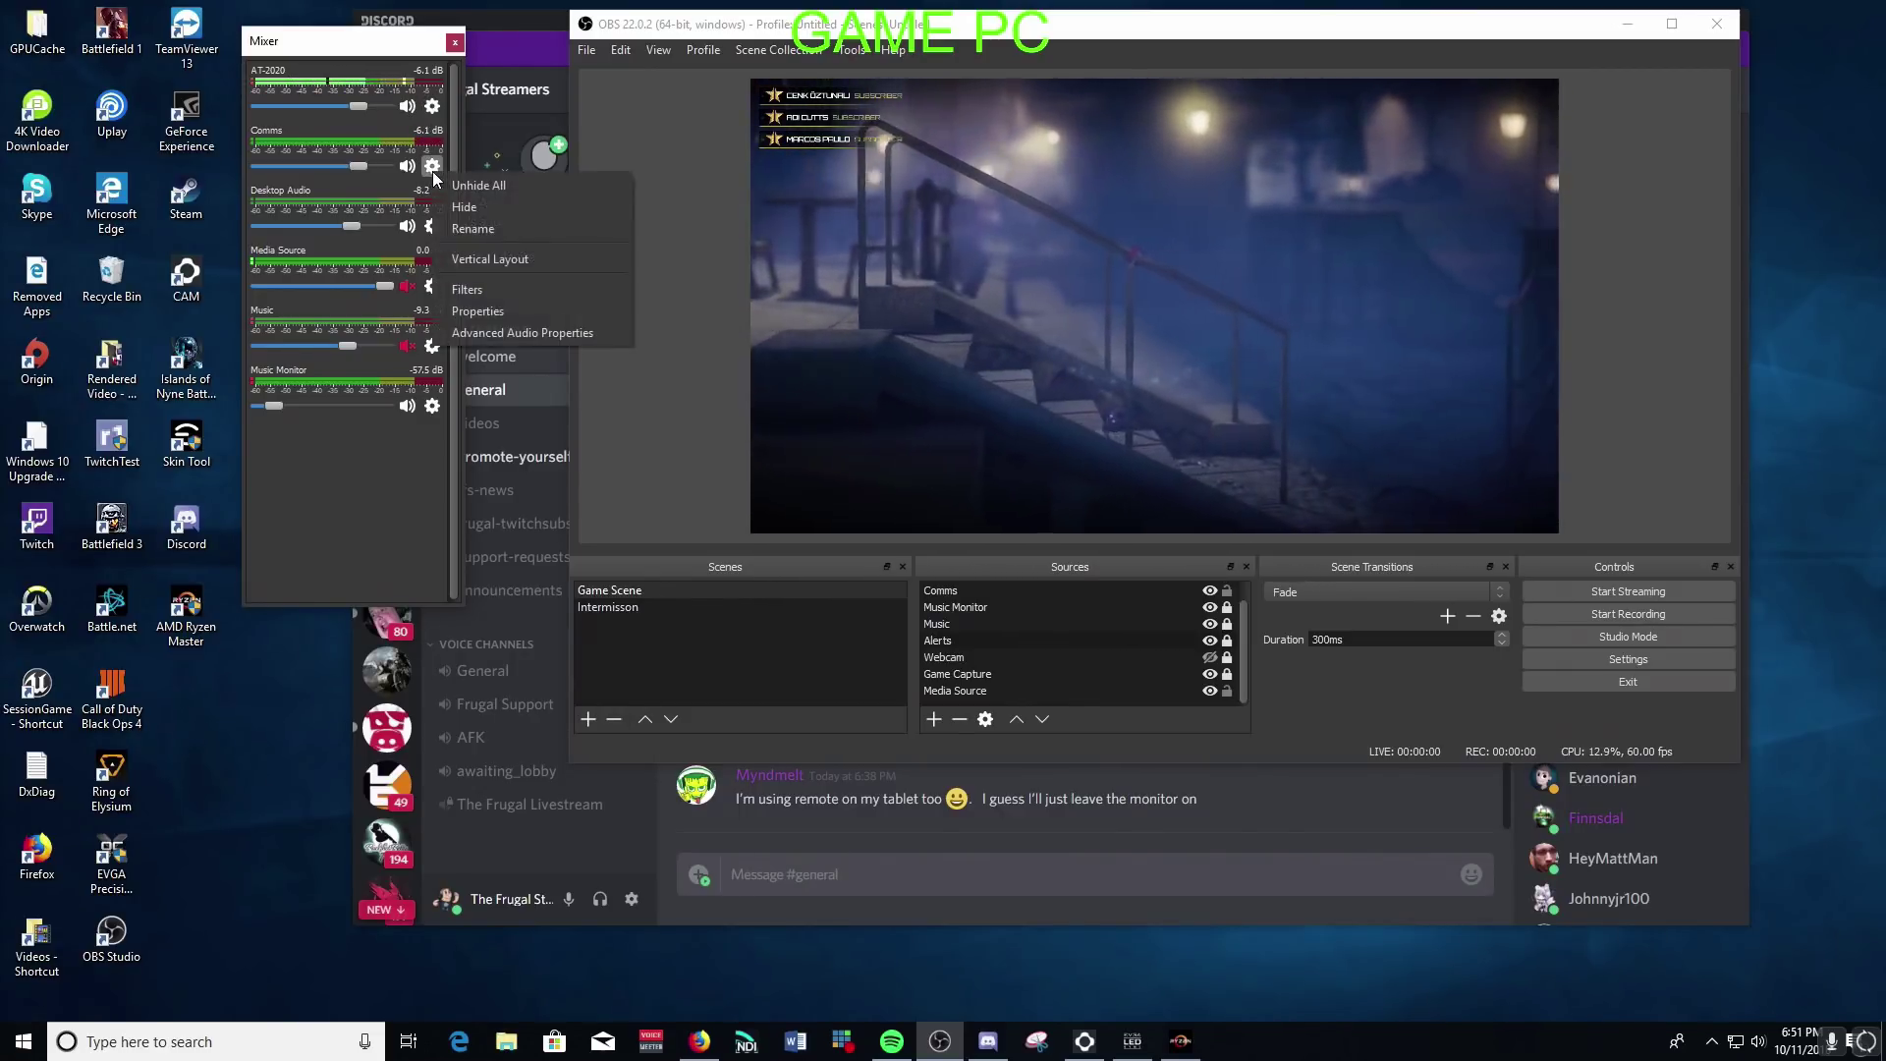
Give the Comms dedicated NDI output the name Discord NDI, apply it, and close Filters
left_click(487, 290)
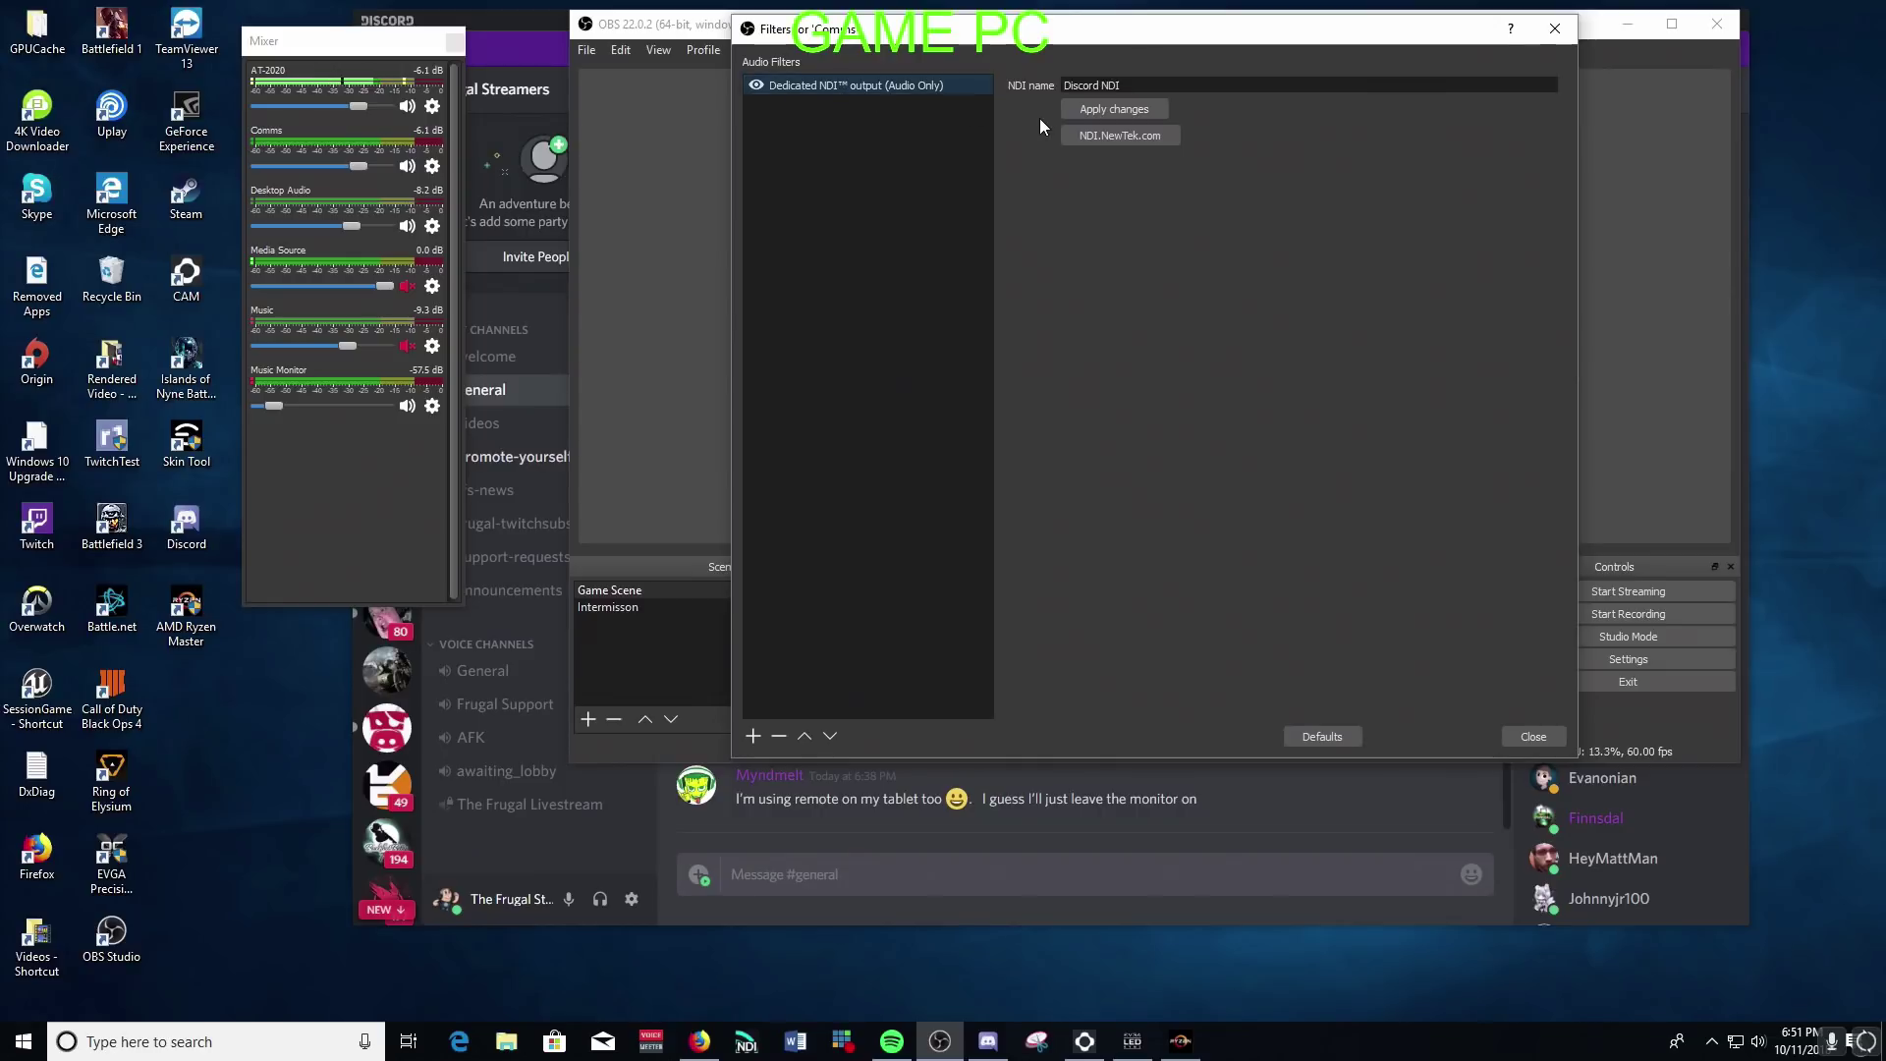
left_click_drag(1120, 86, 1065, 86)
left_click(1114, 109)
left_click(1534, 737)
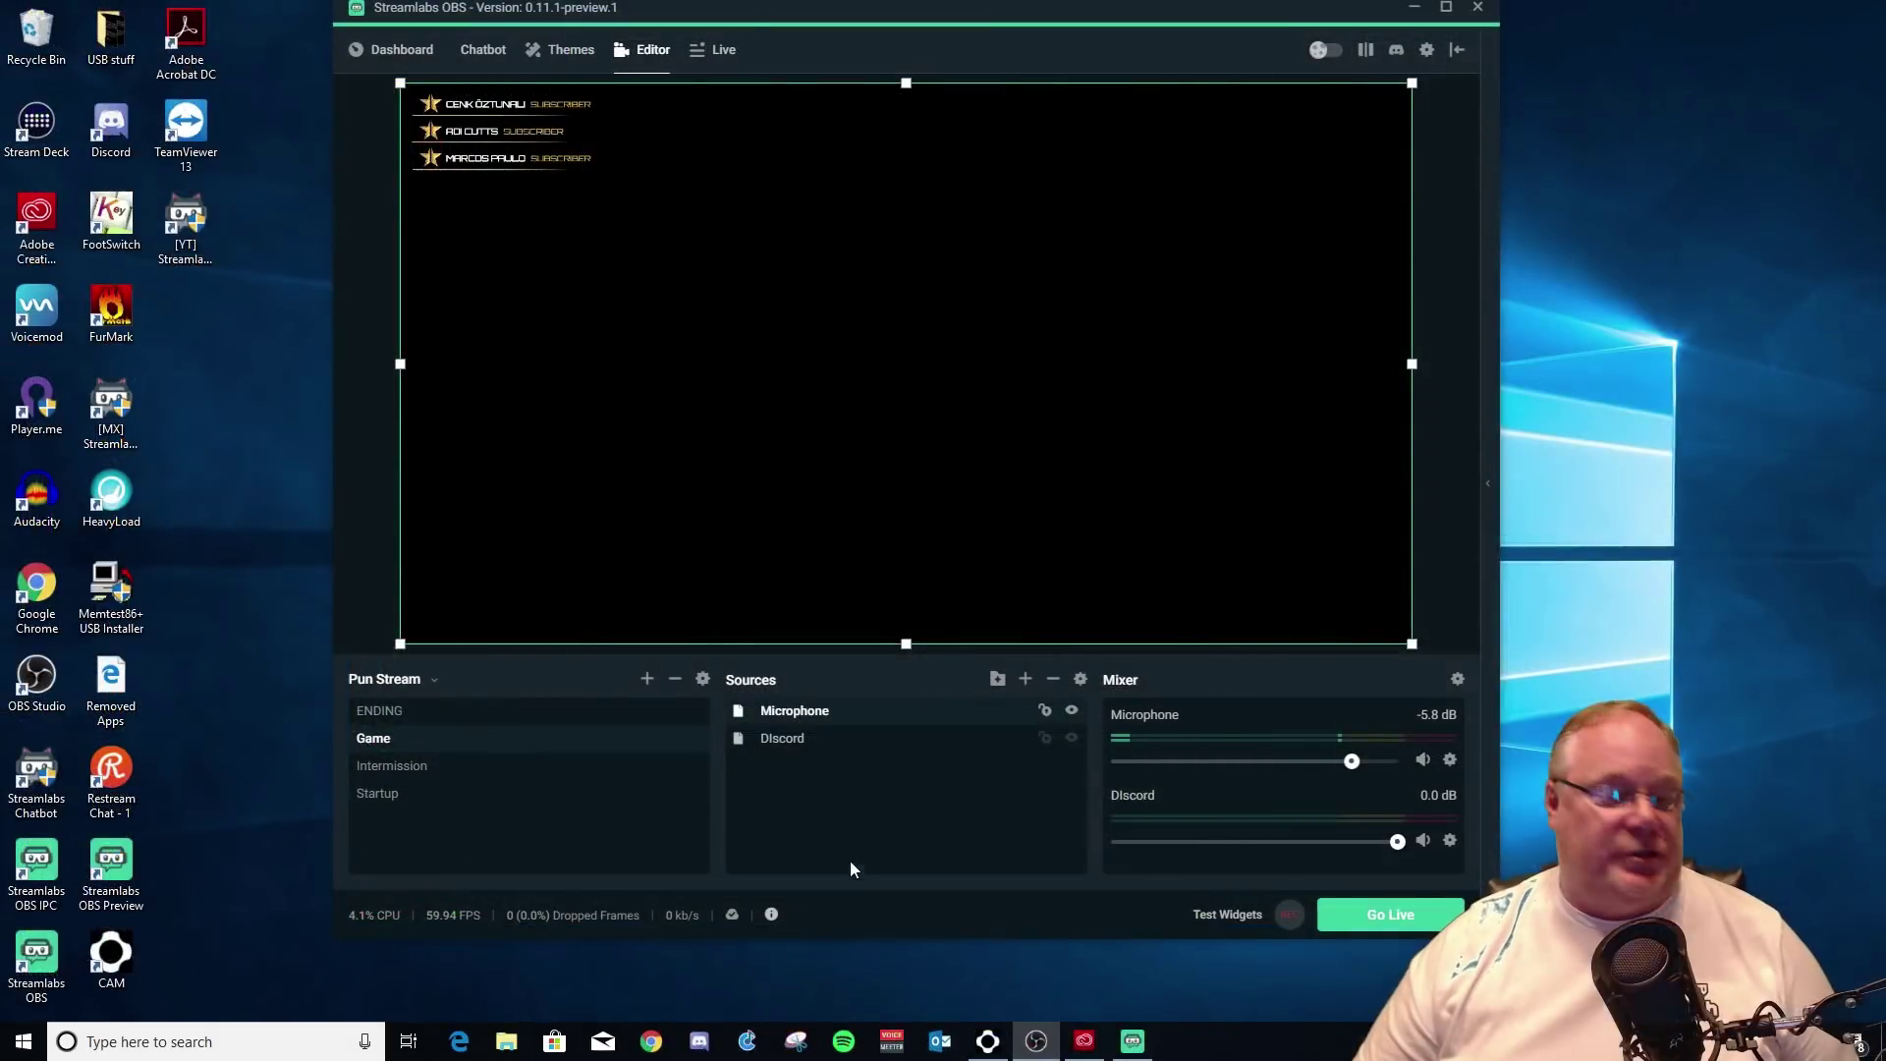
left_click(803, 750)
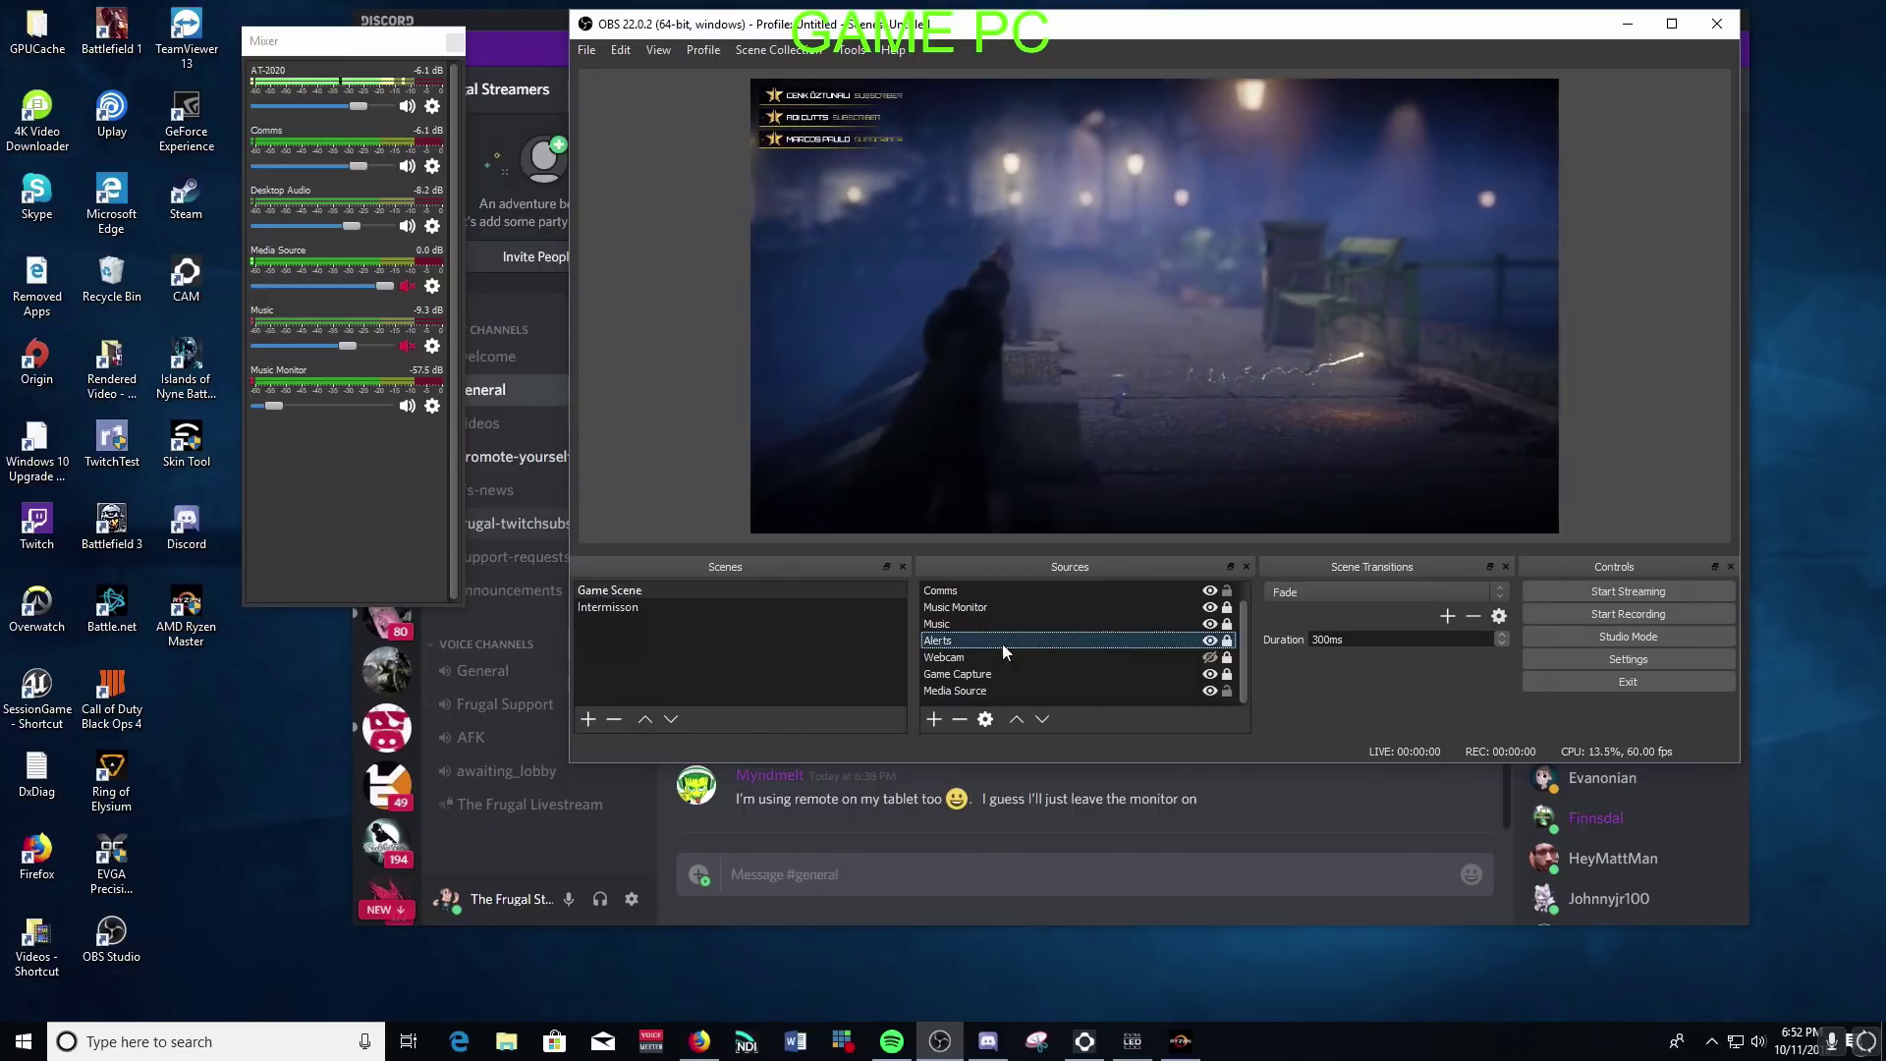
In the Alerts source's filters, apply the NDI output name Alerts without adding any filter
right_click(1059, 639)
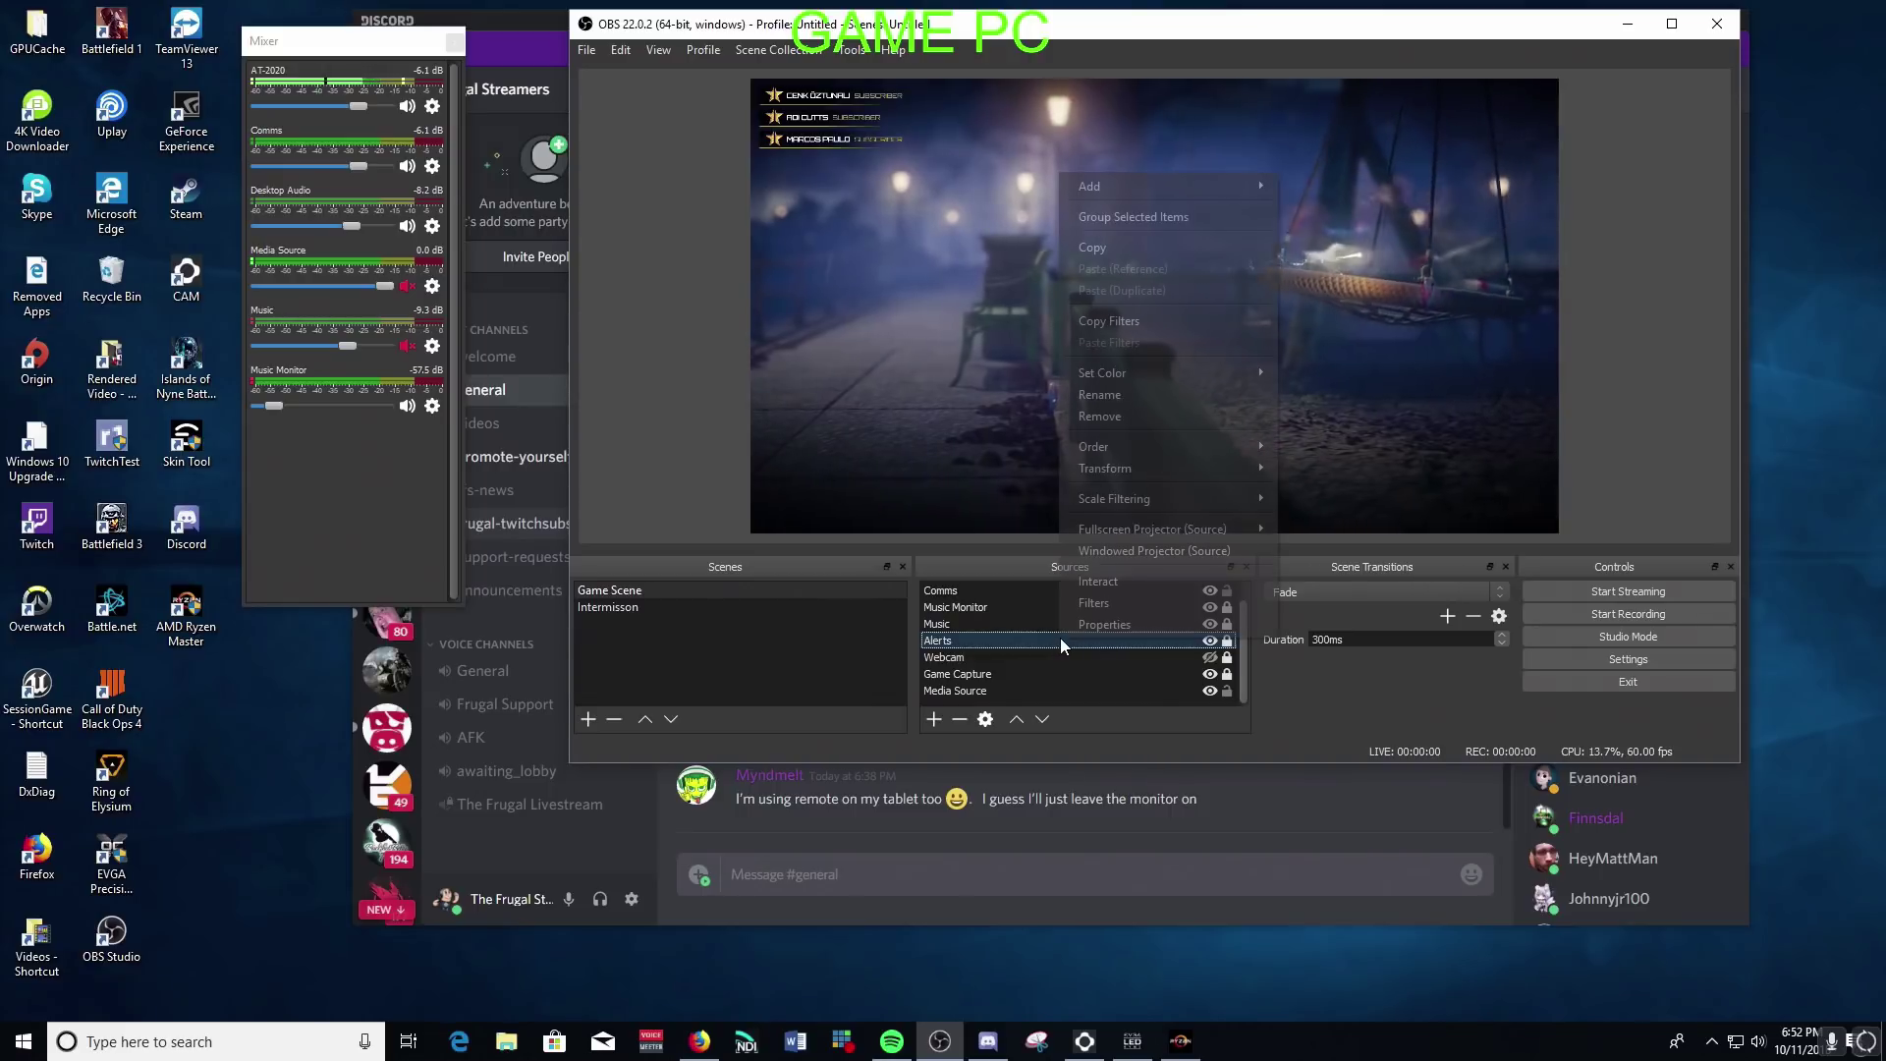
left_click(1130, 605)
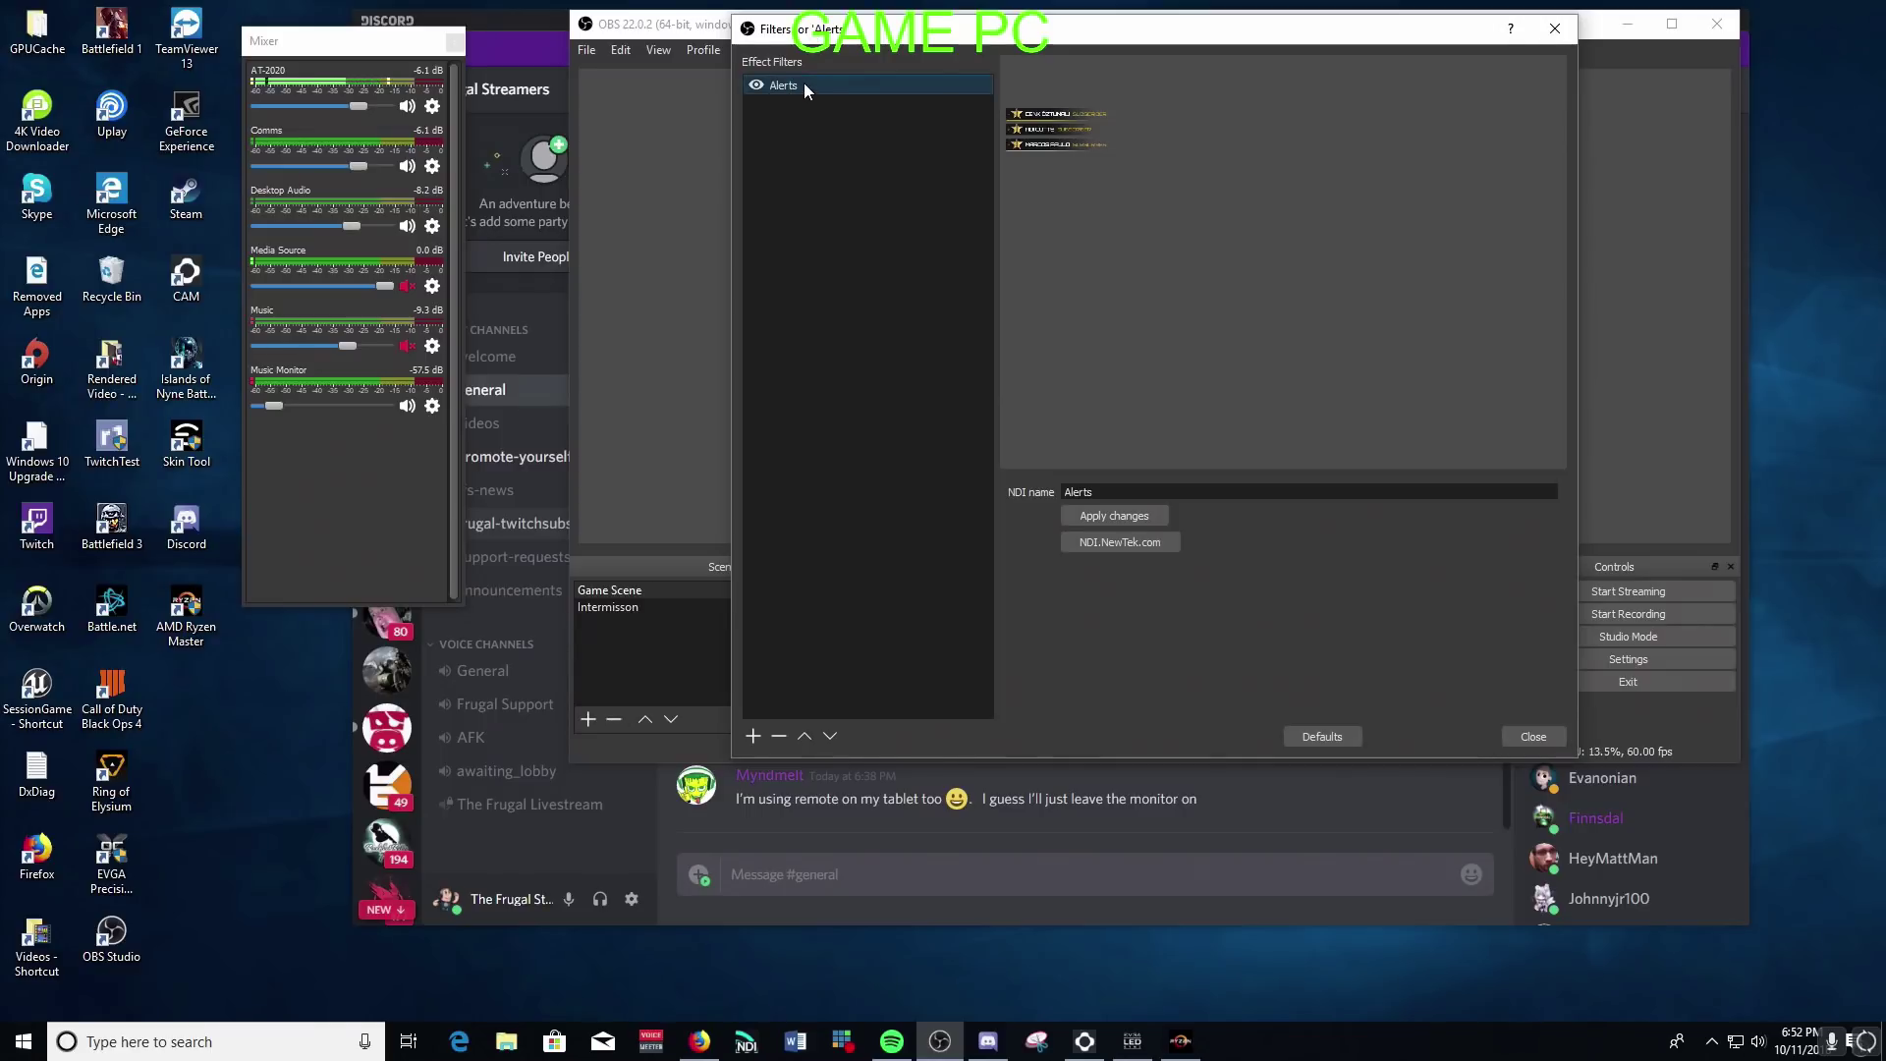
left_click(753, 735)
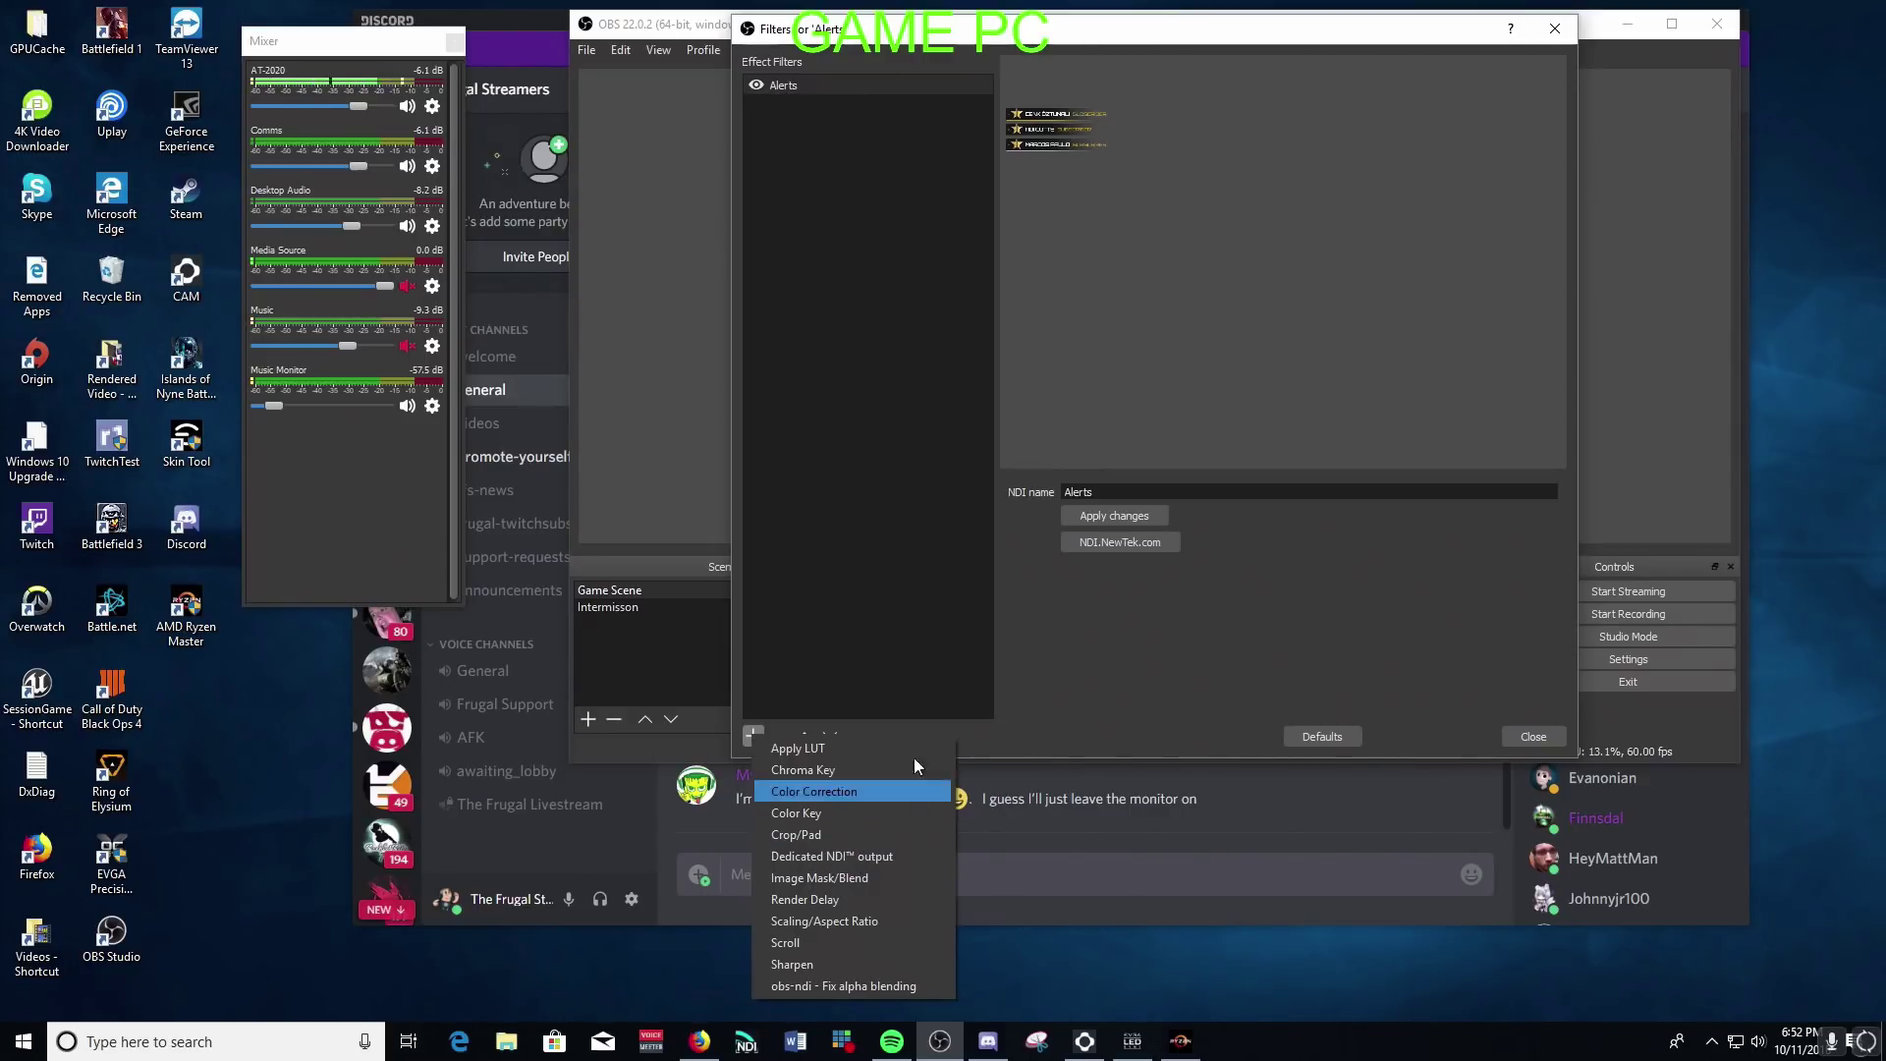
left_click(945, 454)
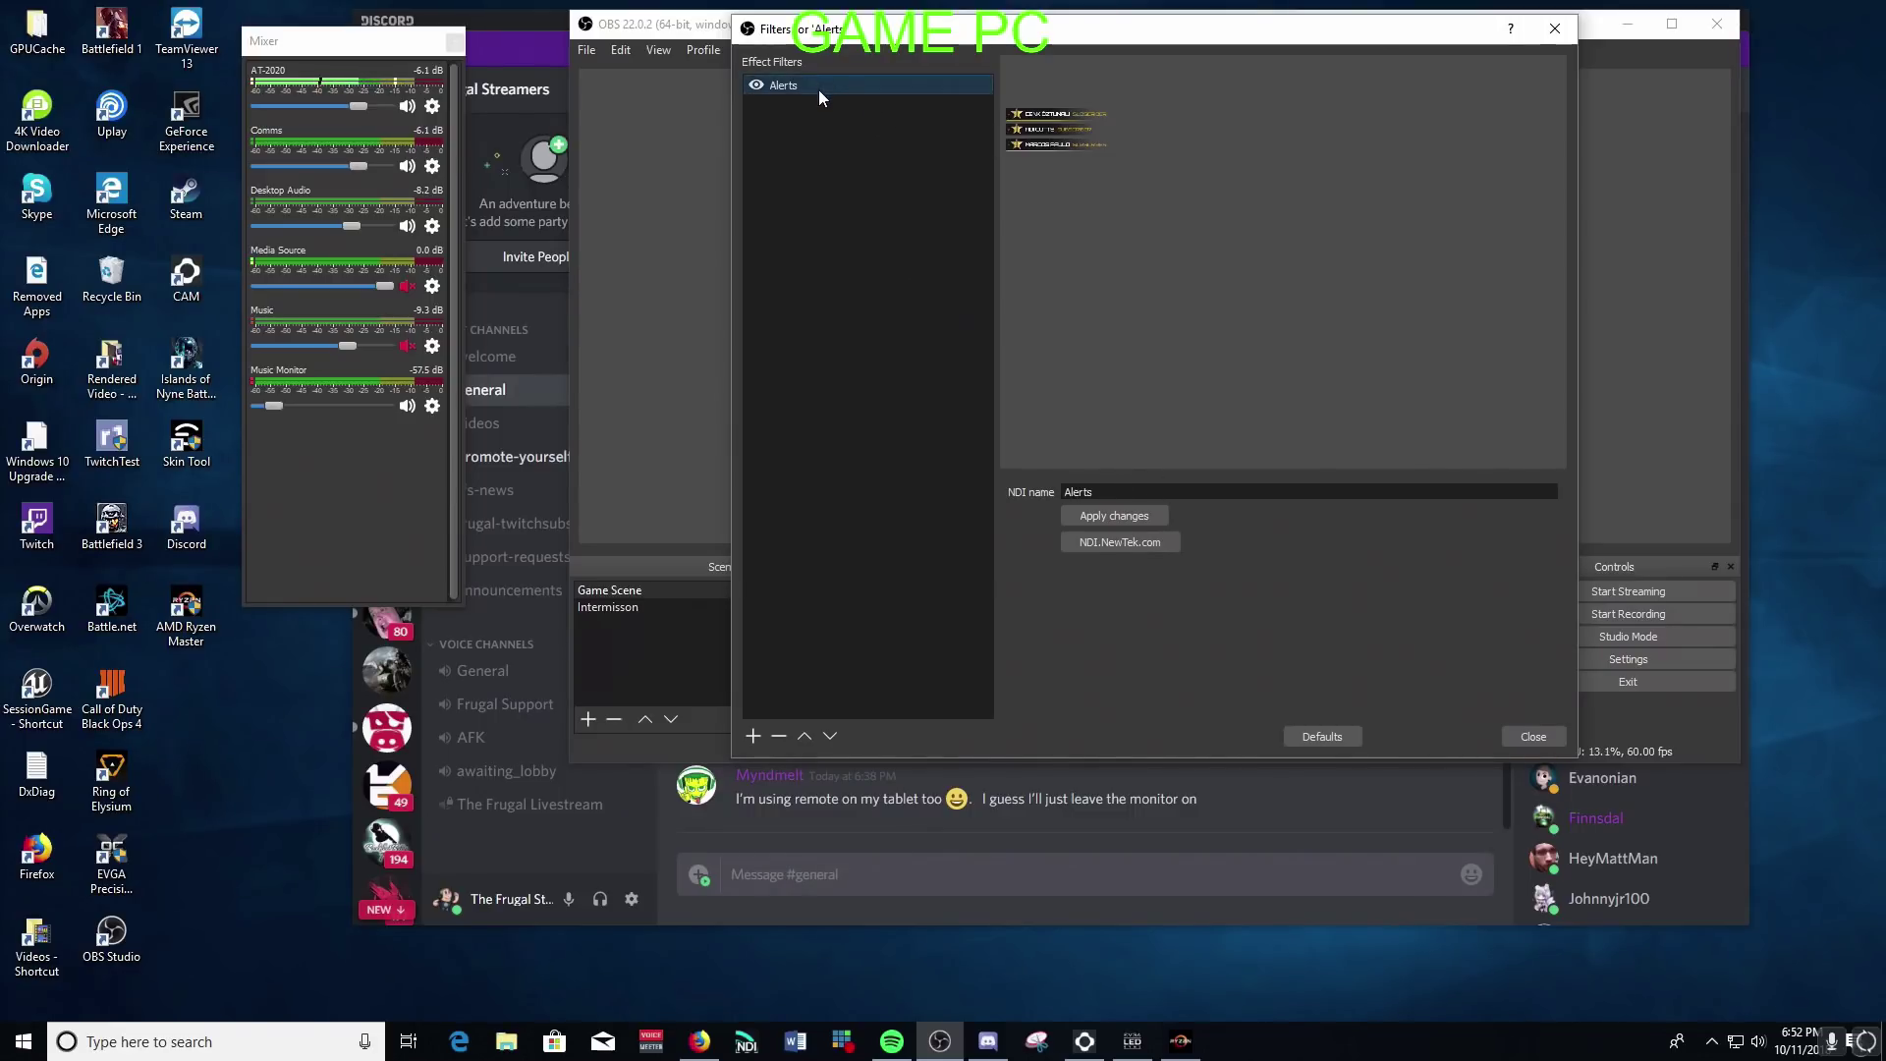
left_click_drag(1110, 495, 1062, 489)
left_click(1114, 517)
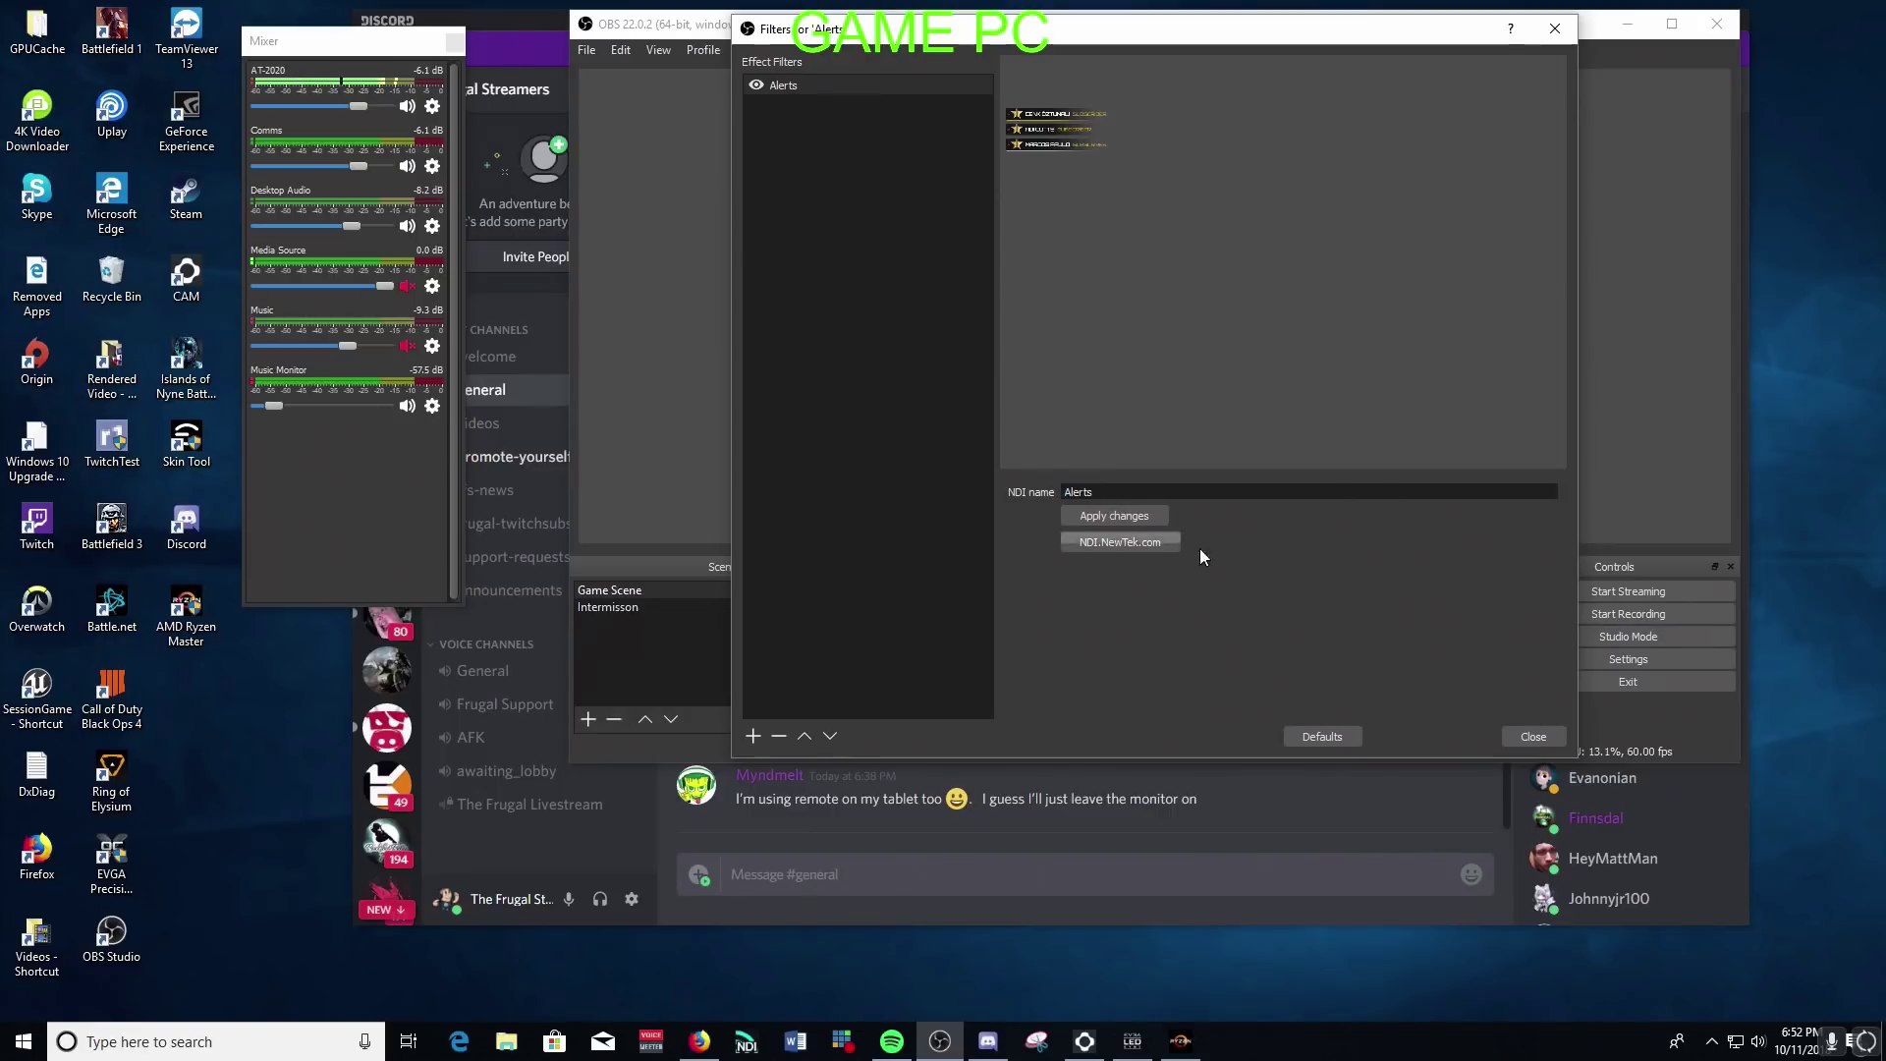
left_click(1531, 737)
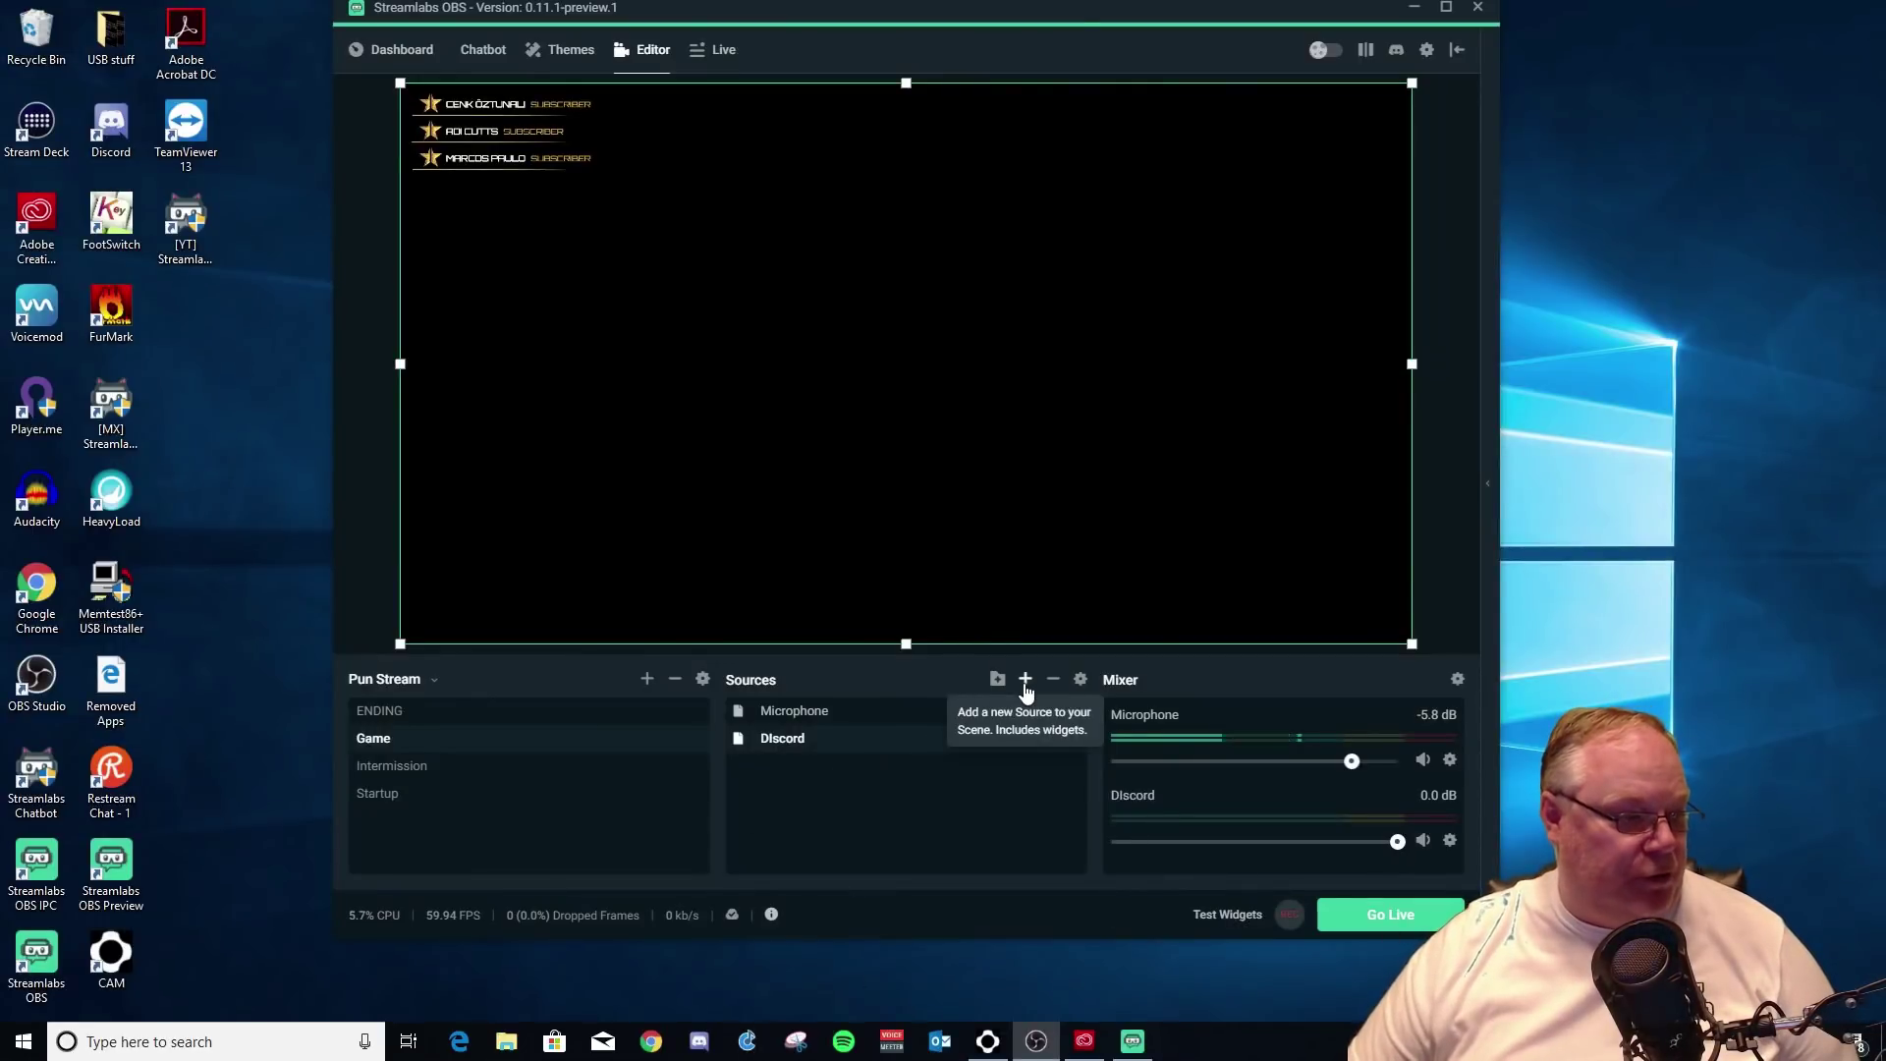
Add an NDI Source named Alerts to the Game scene, keeping its (Alerts) feed
left_click(1025, 679)
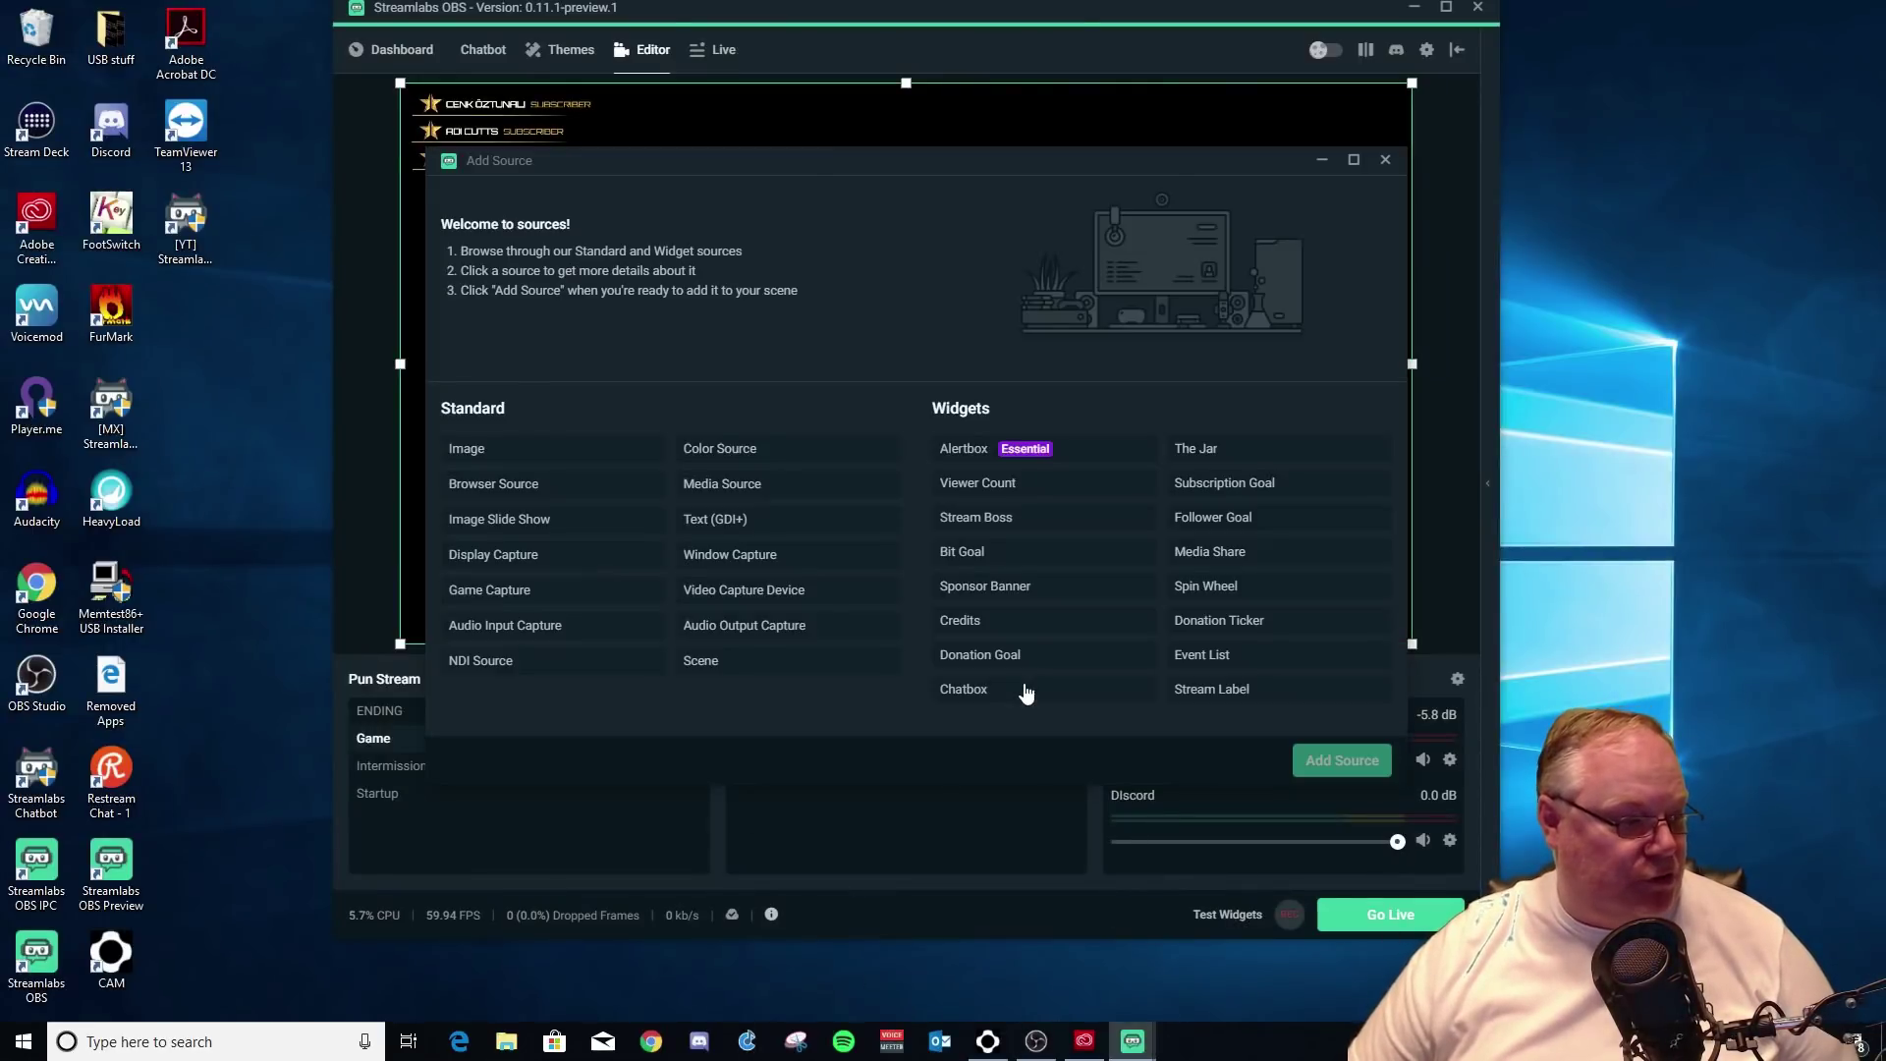
left_click(551, 671)
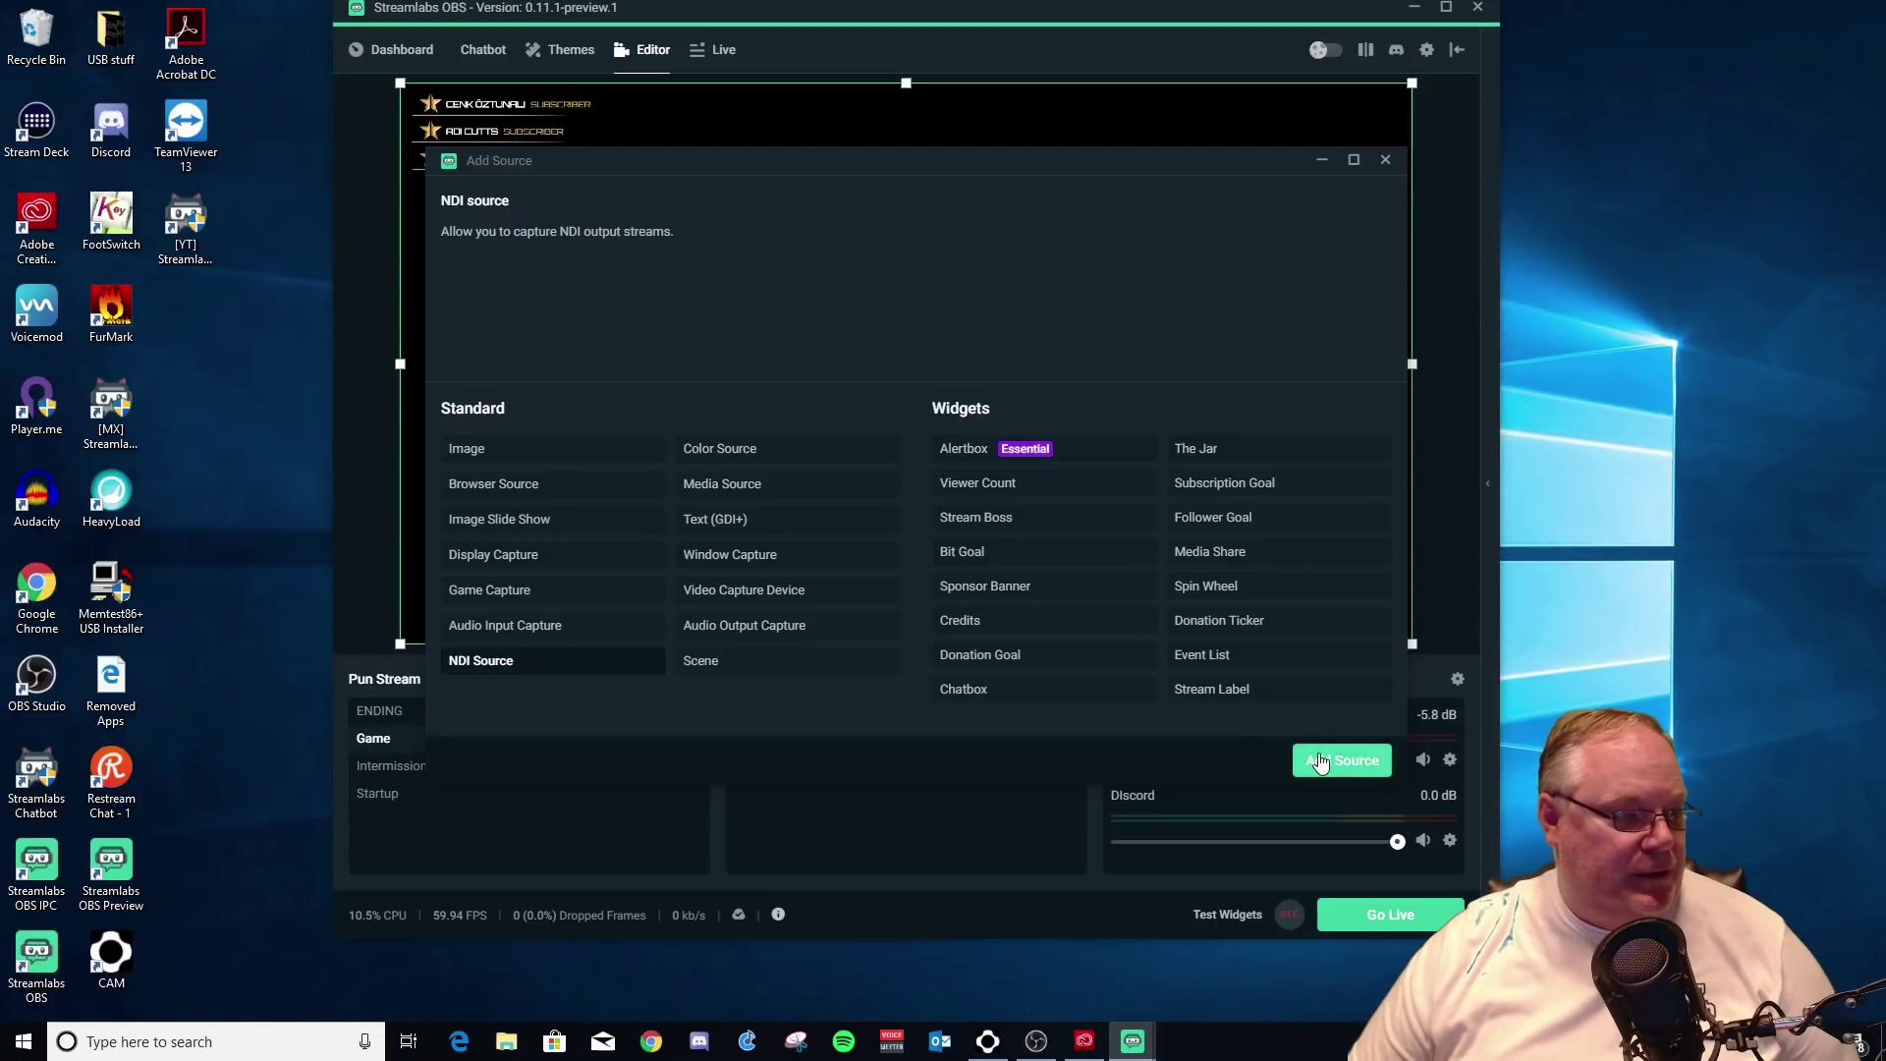
left_click(1320, 763)
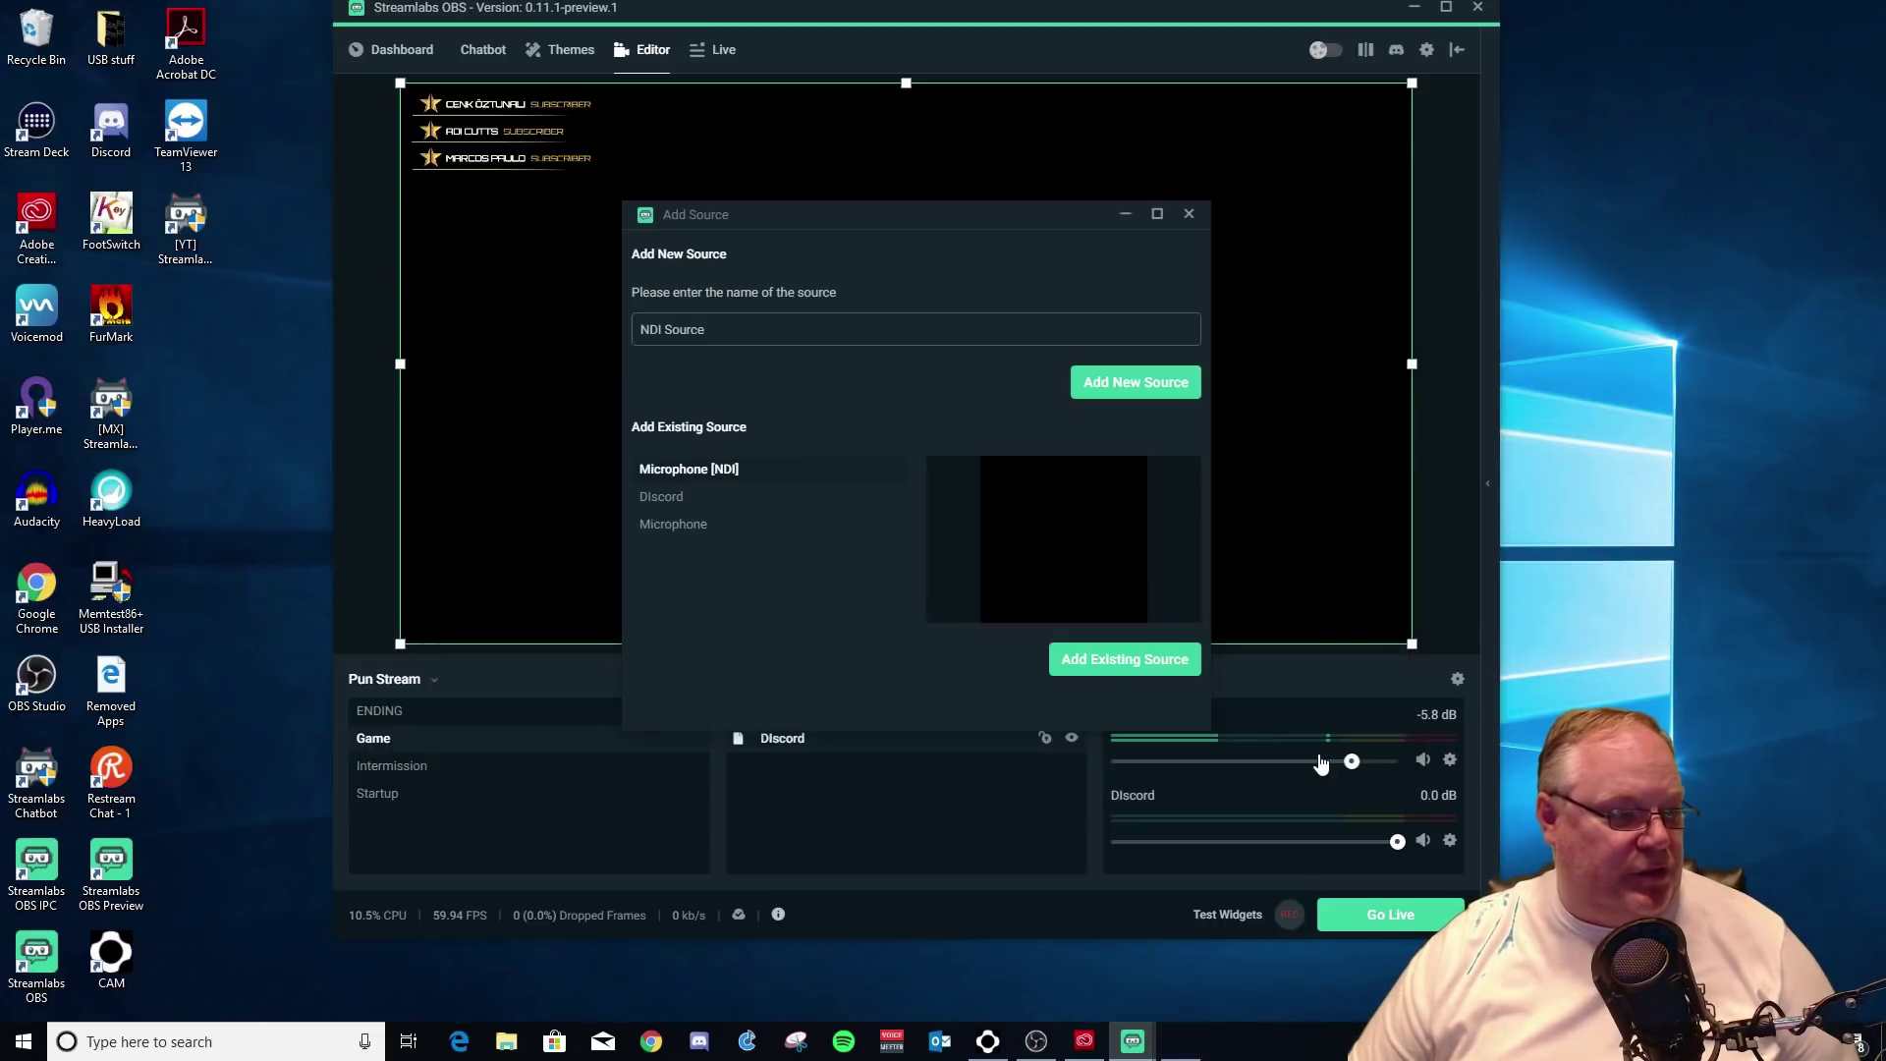
triple_click(835, 335)
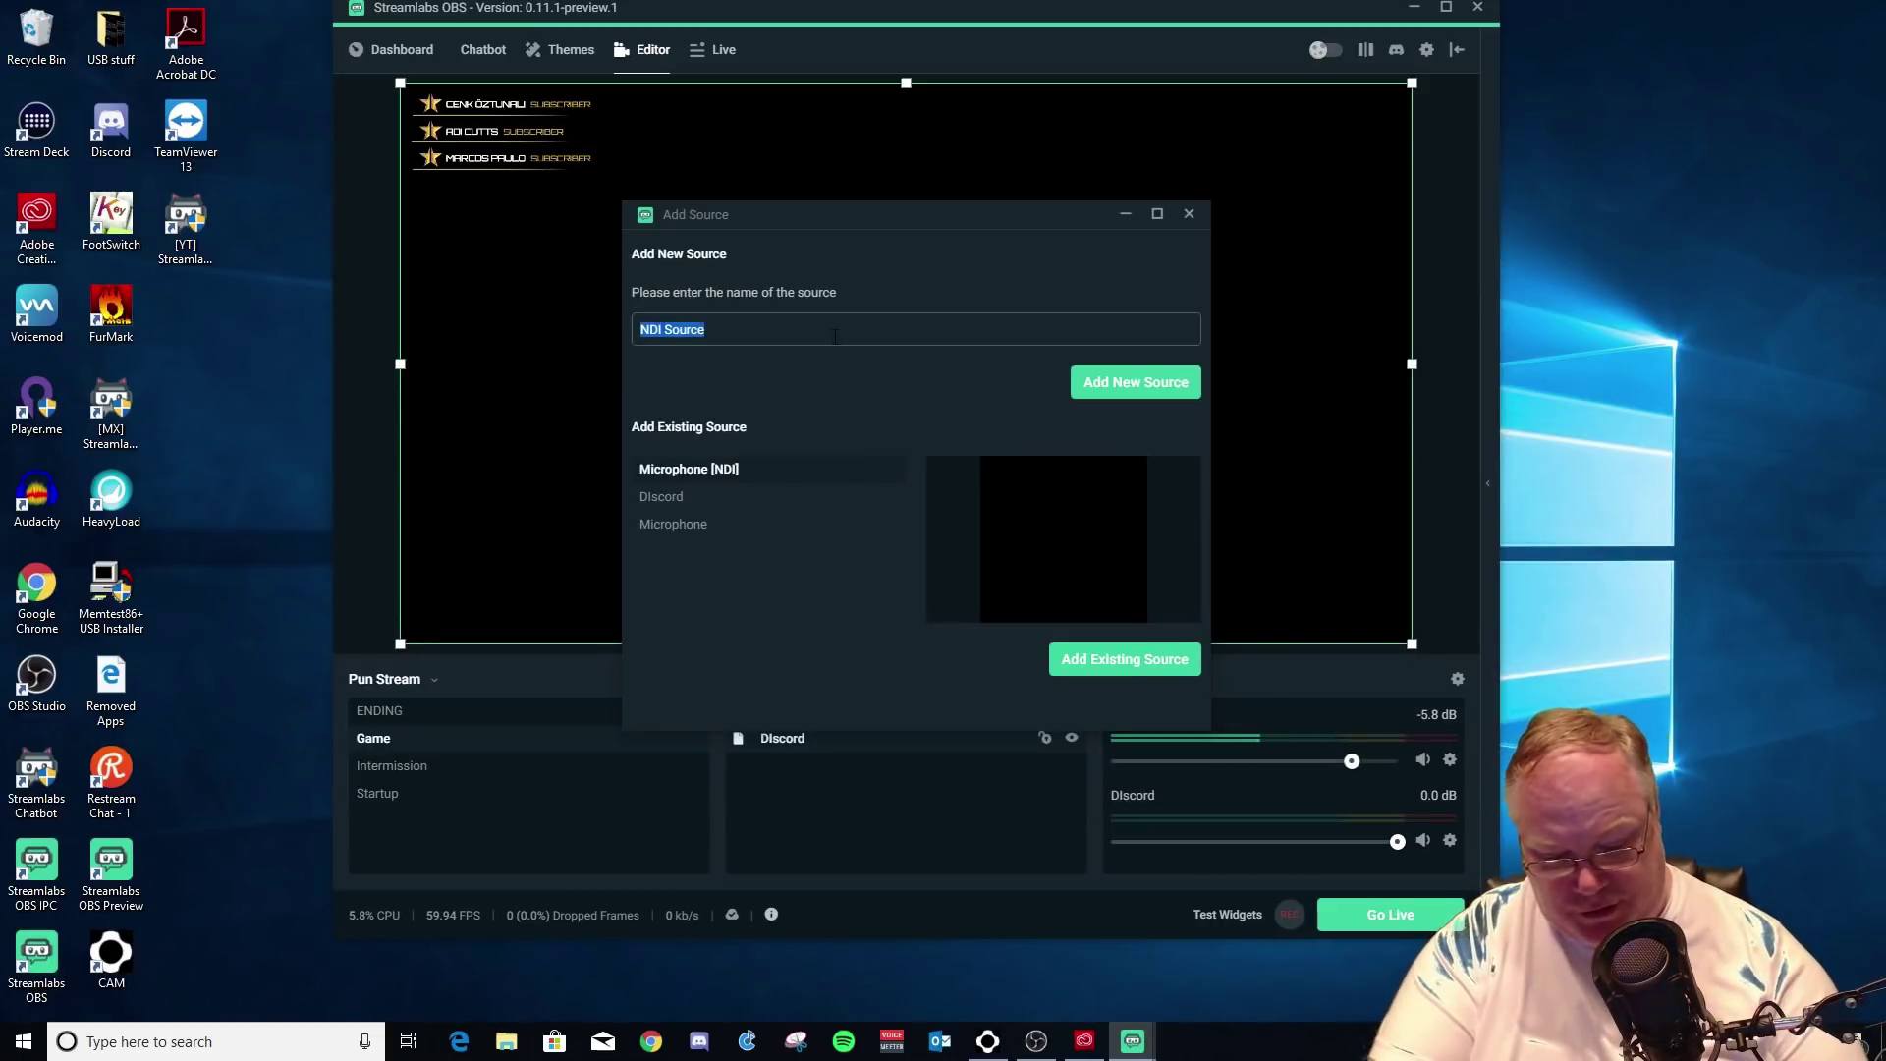
type("A")
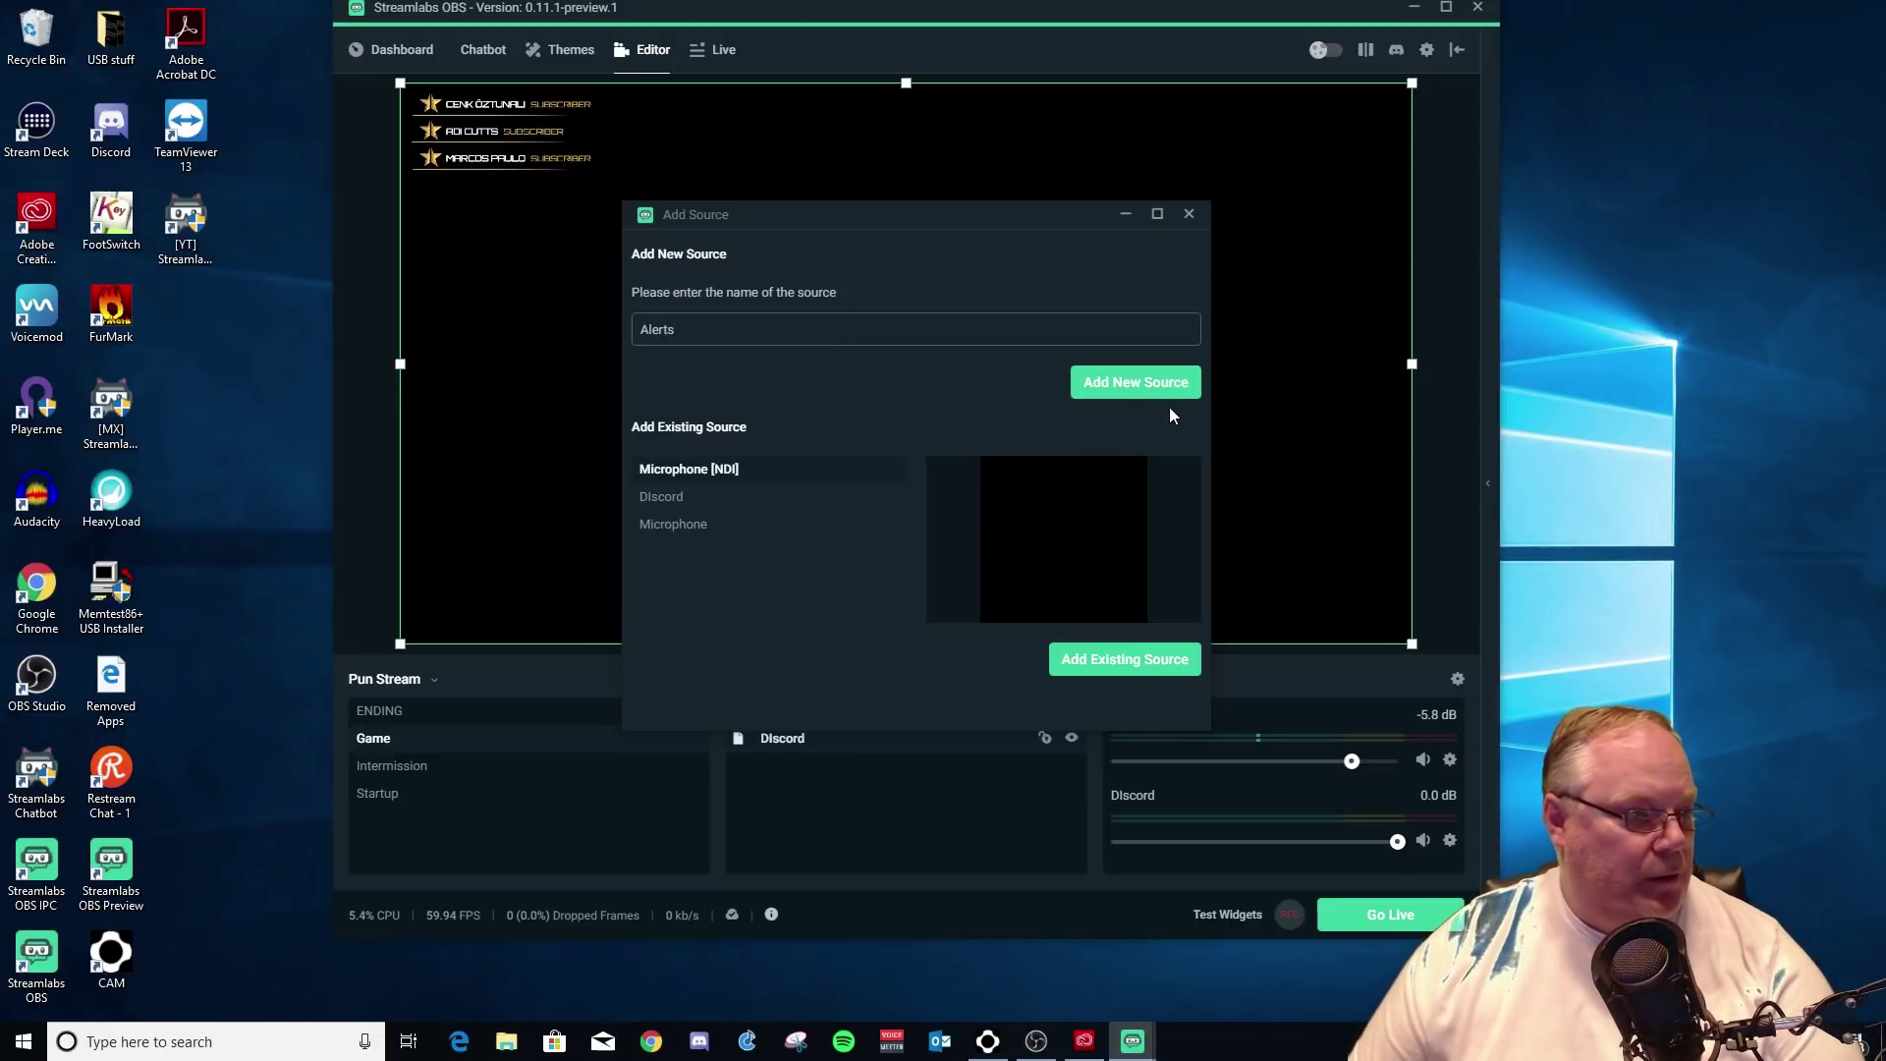
type("lerts")
left_click(1165, 389)
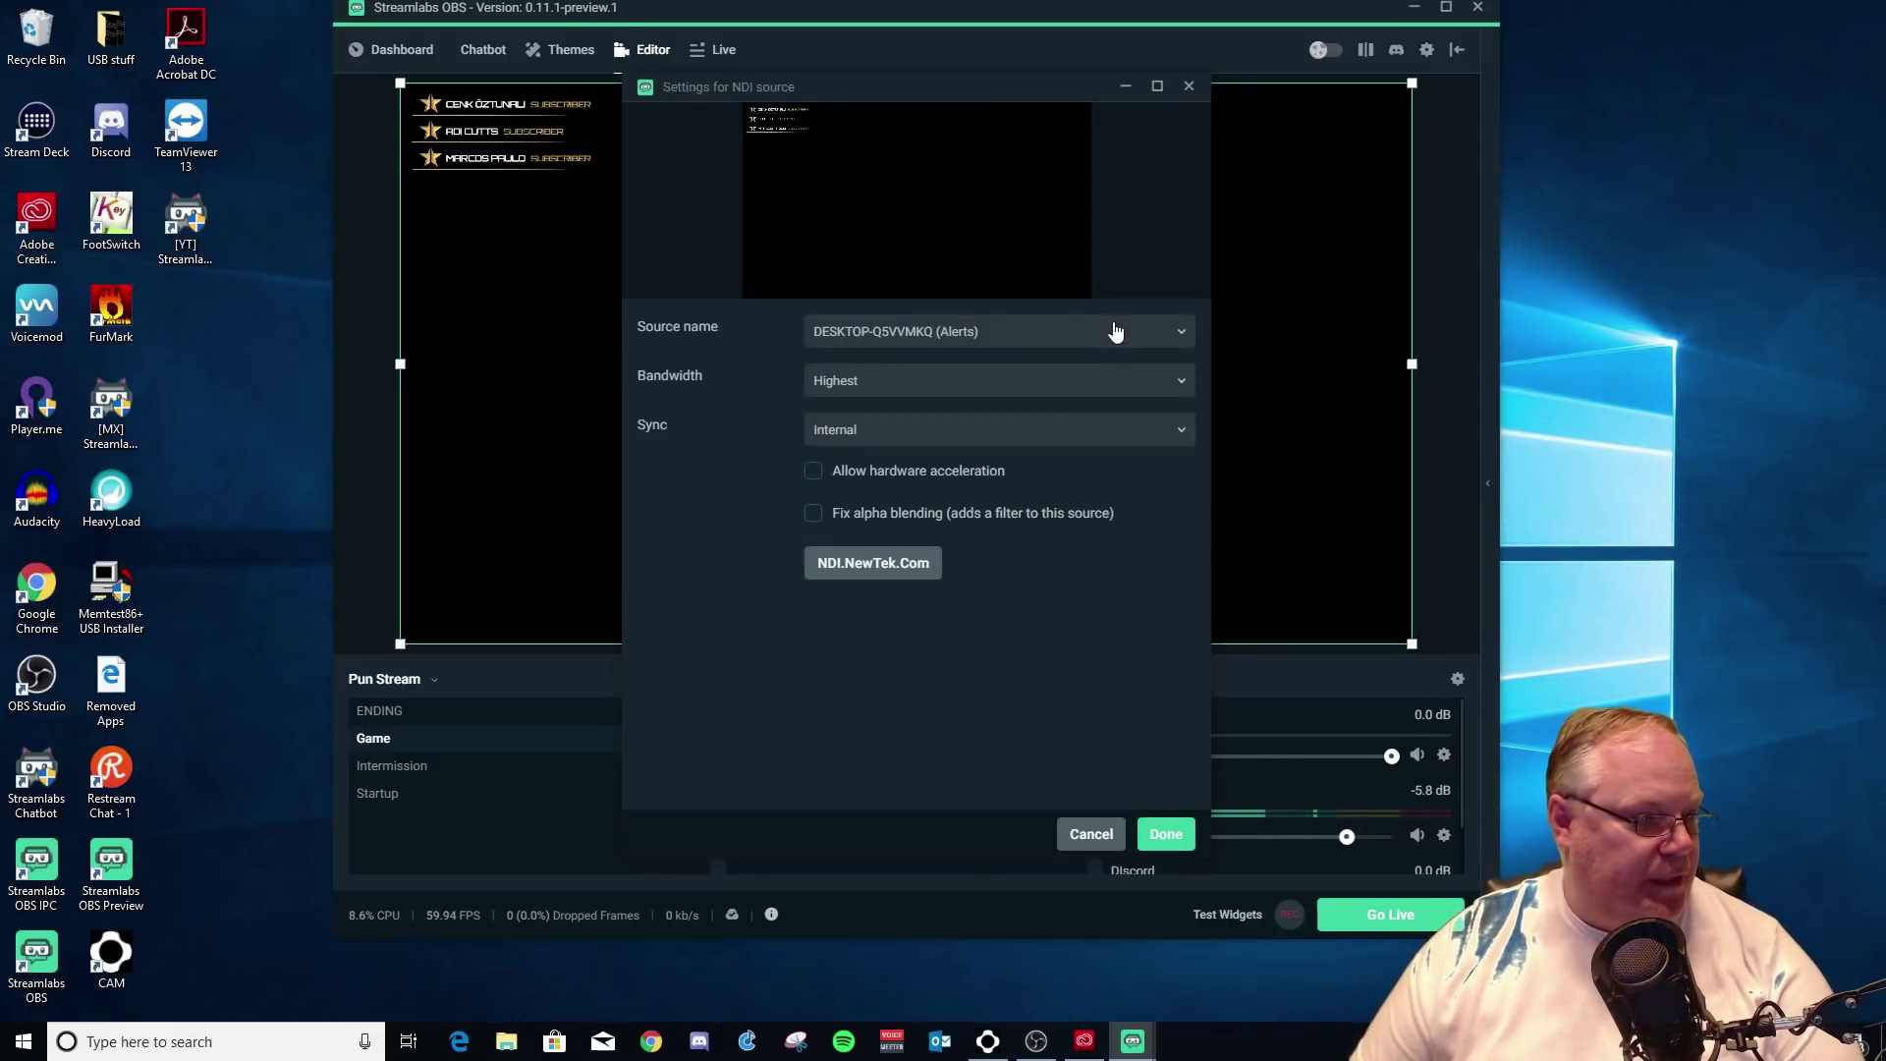
left_click(1165, 837)
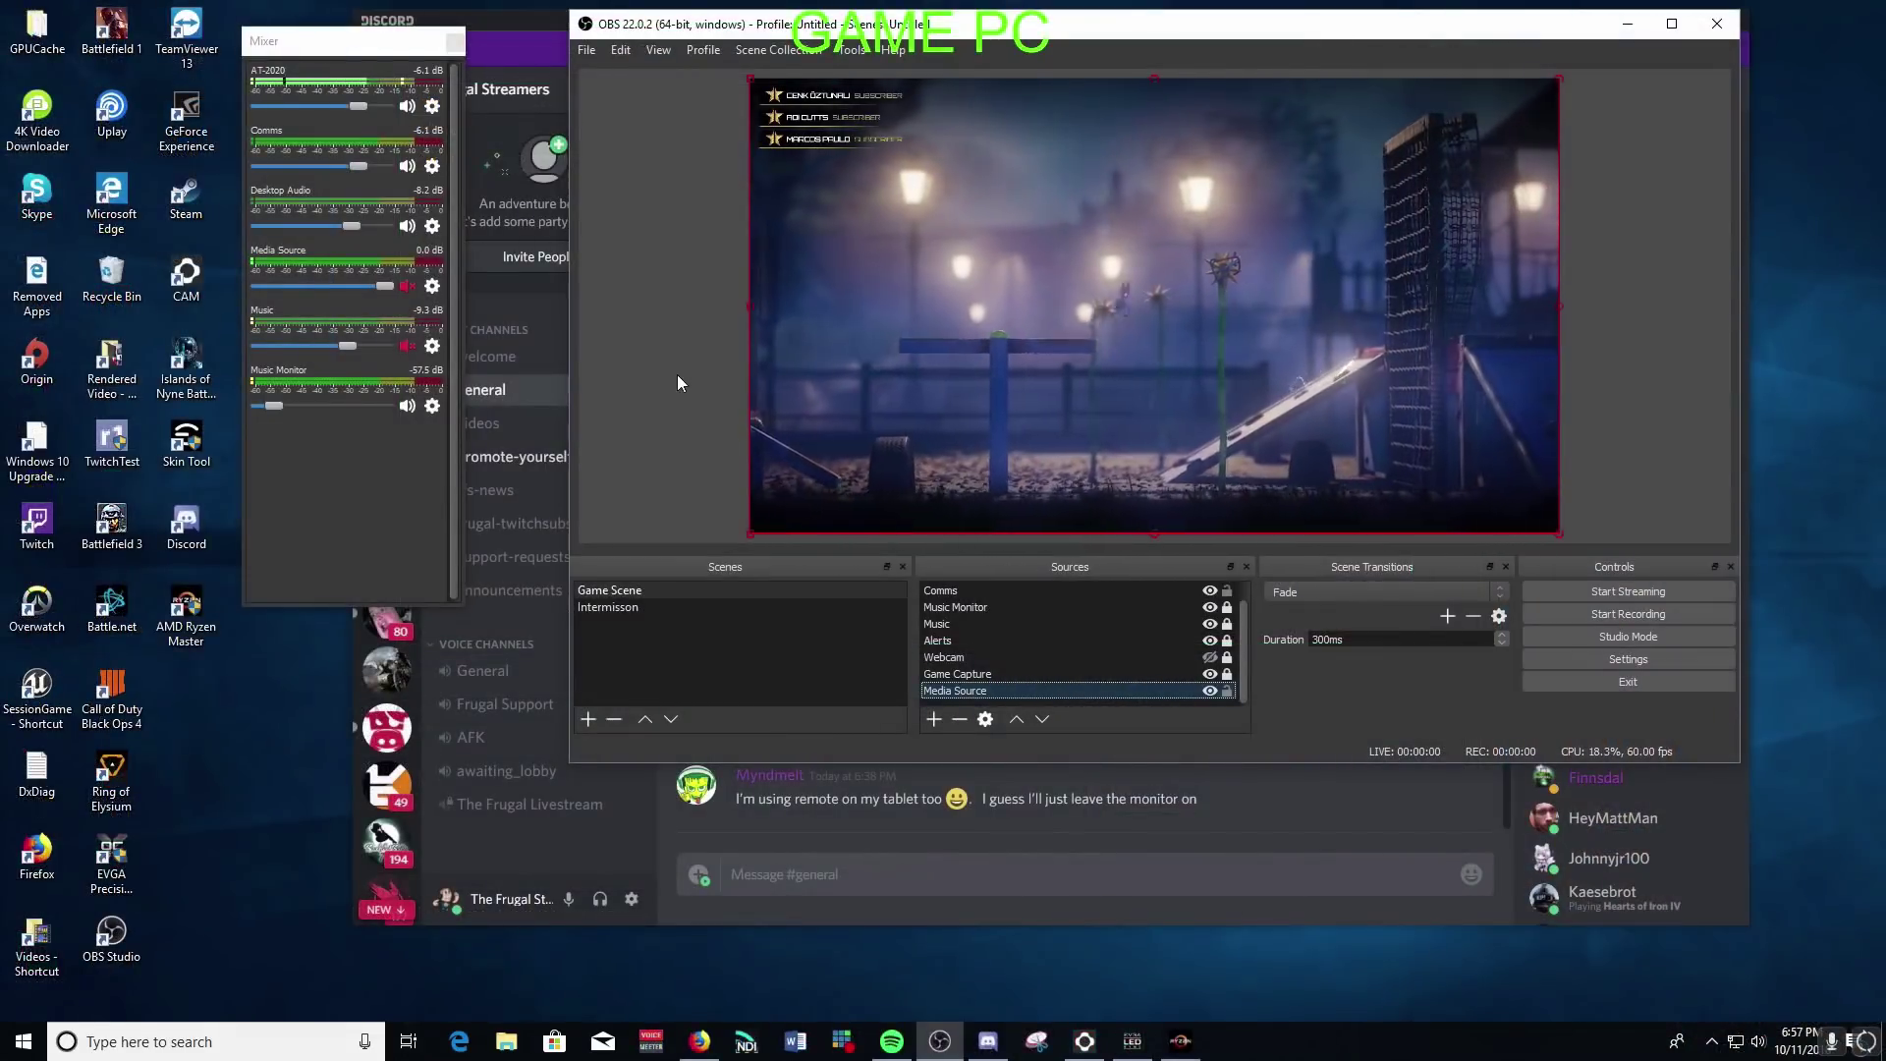
Confirm Main Output stays enabled as Desktop_OBS in NDI Output settings, then reopen and cancel
left_click(859, 51)
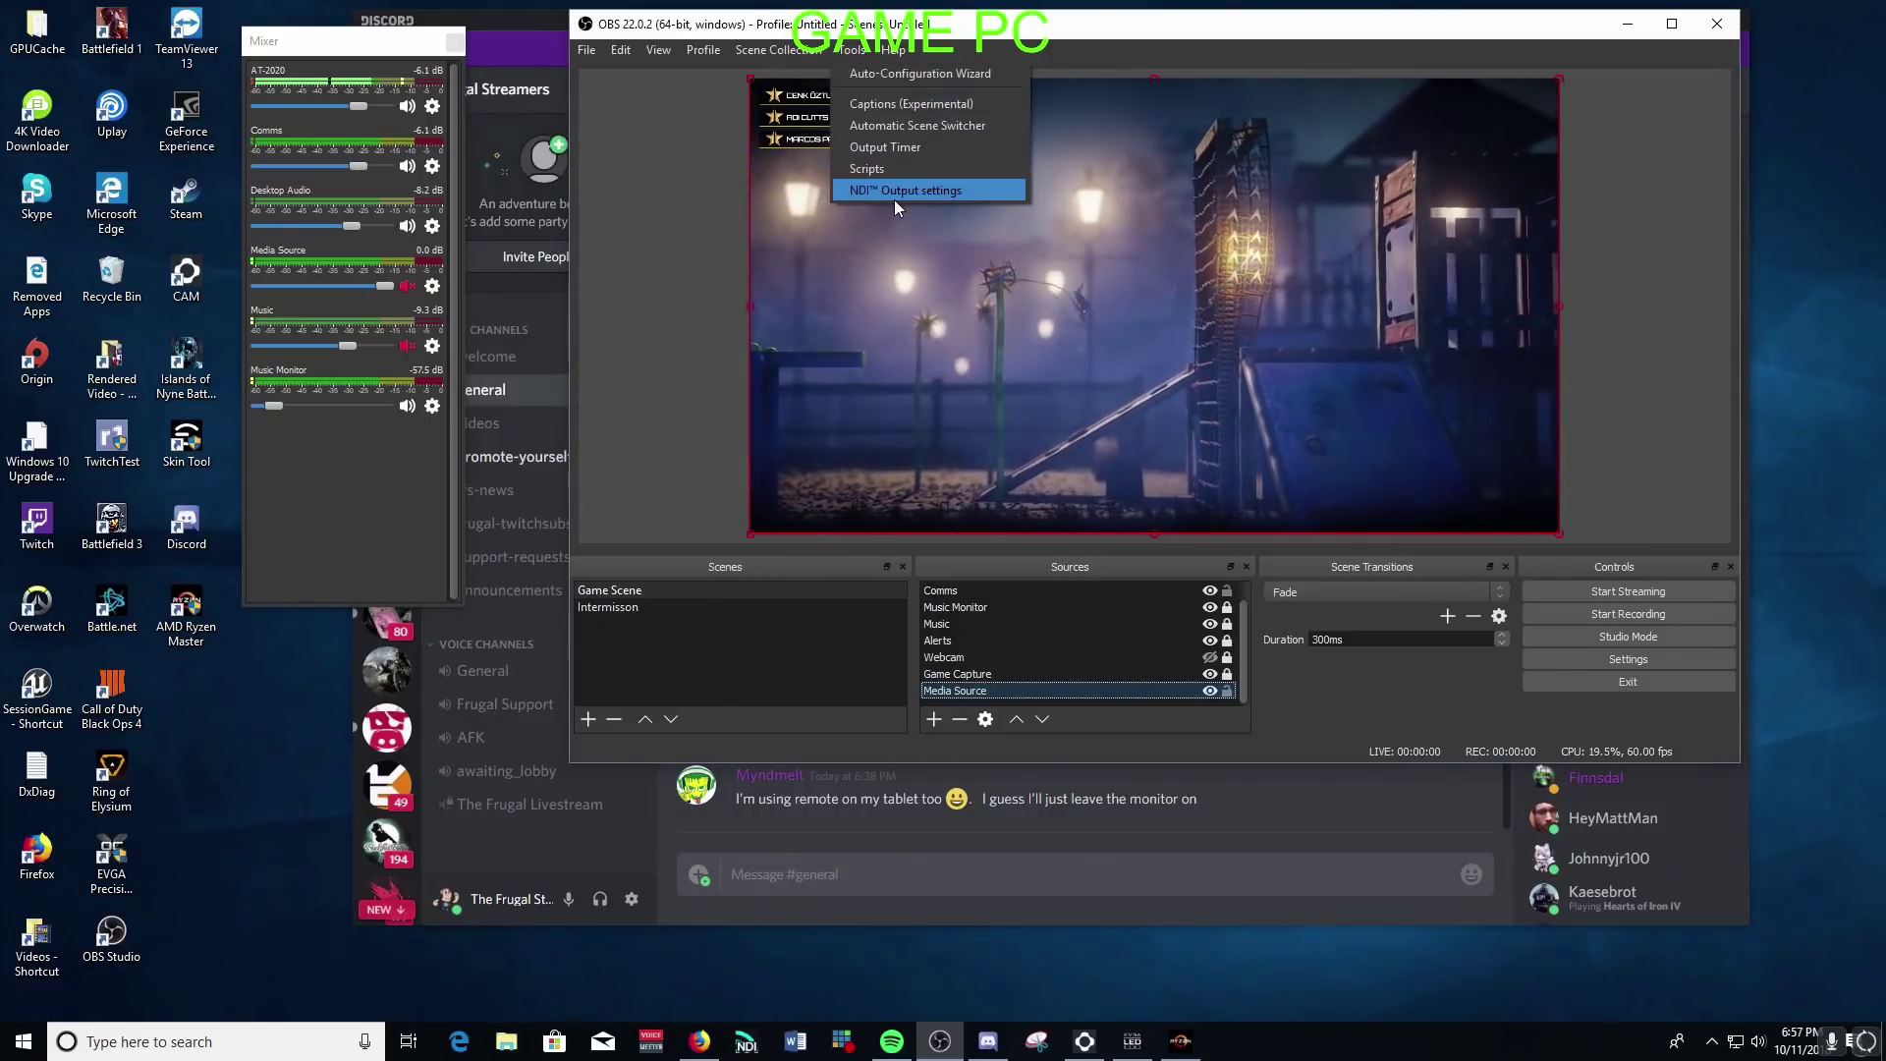
left_click(864, 190)
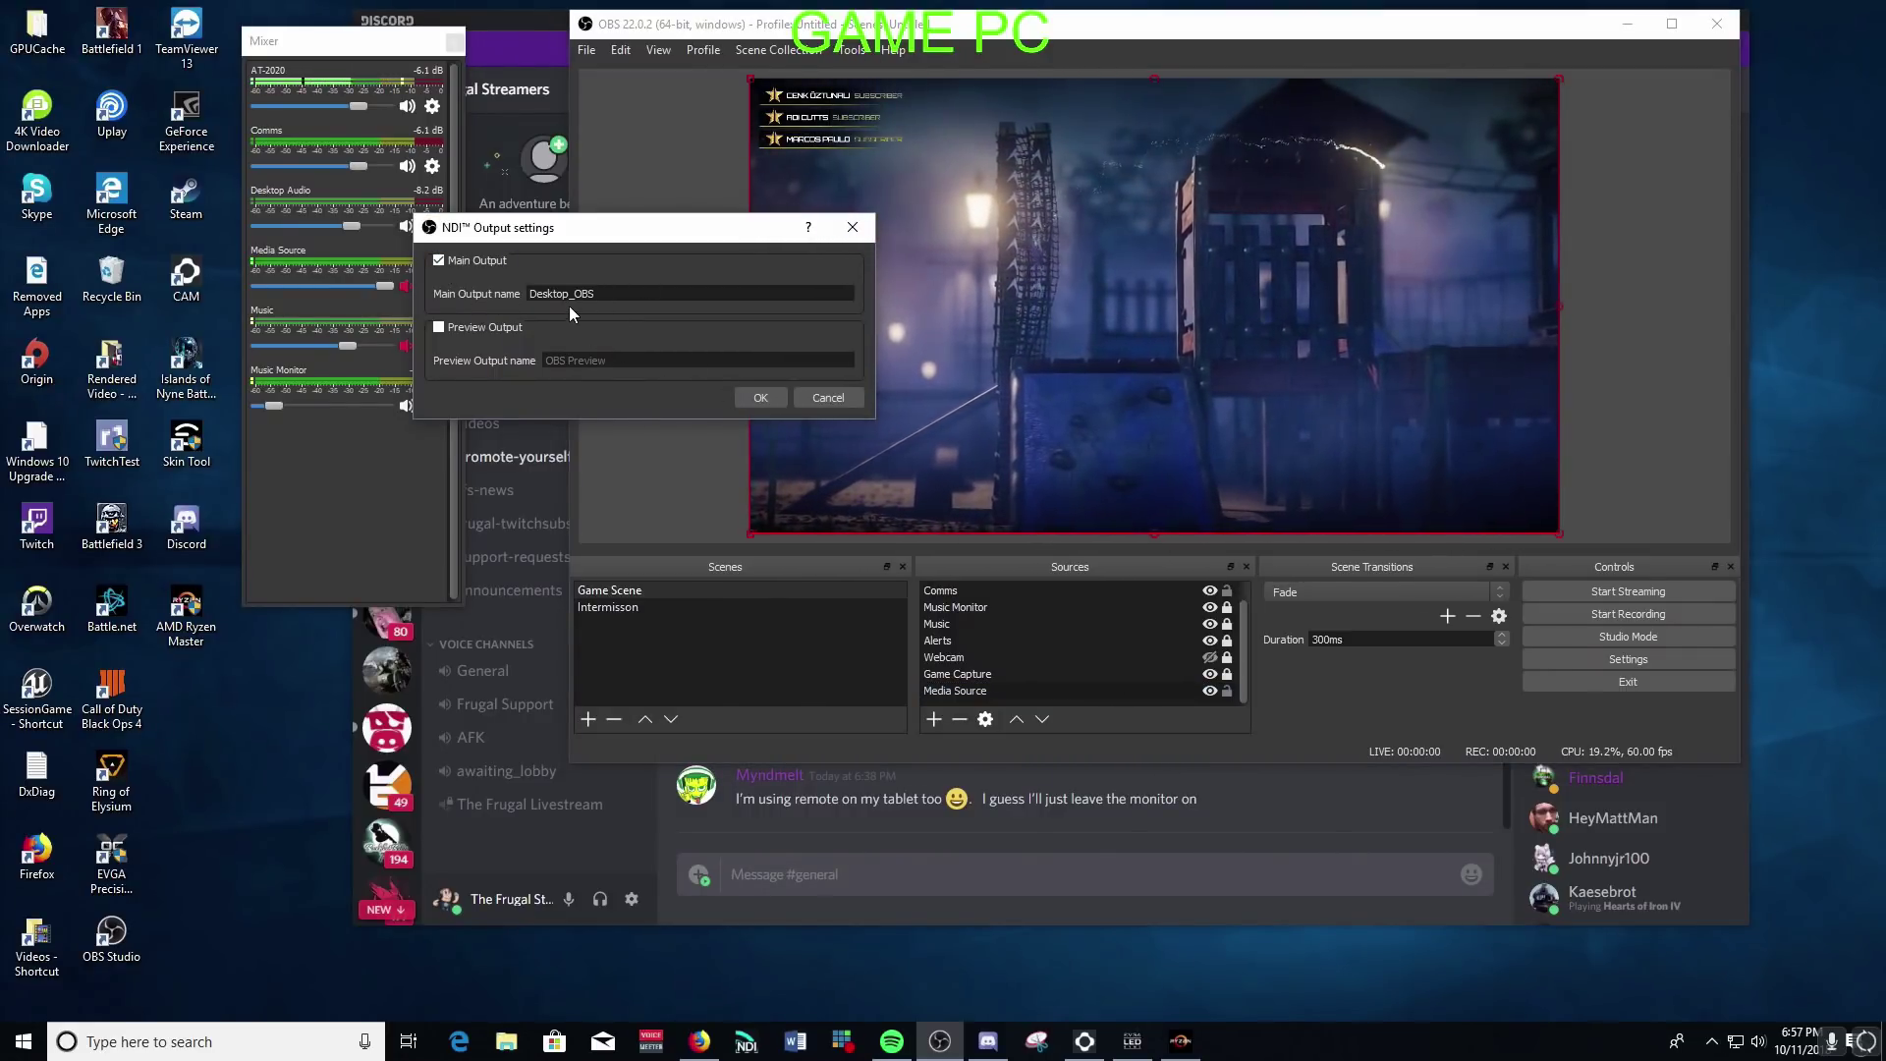
left_click(754, 398)
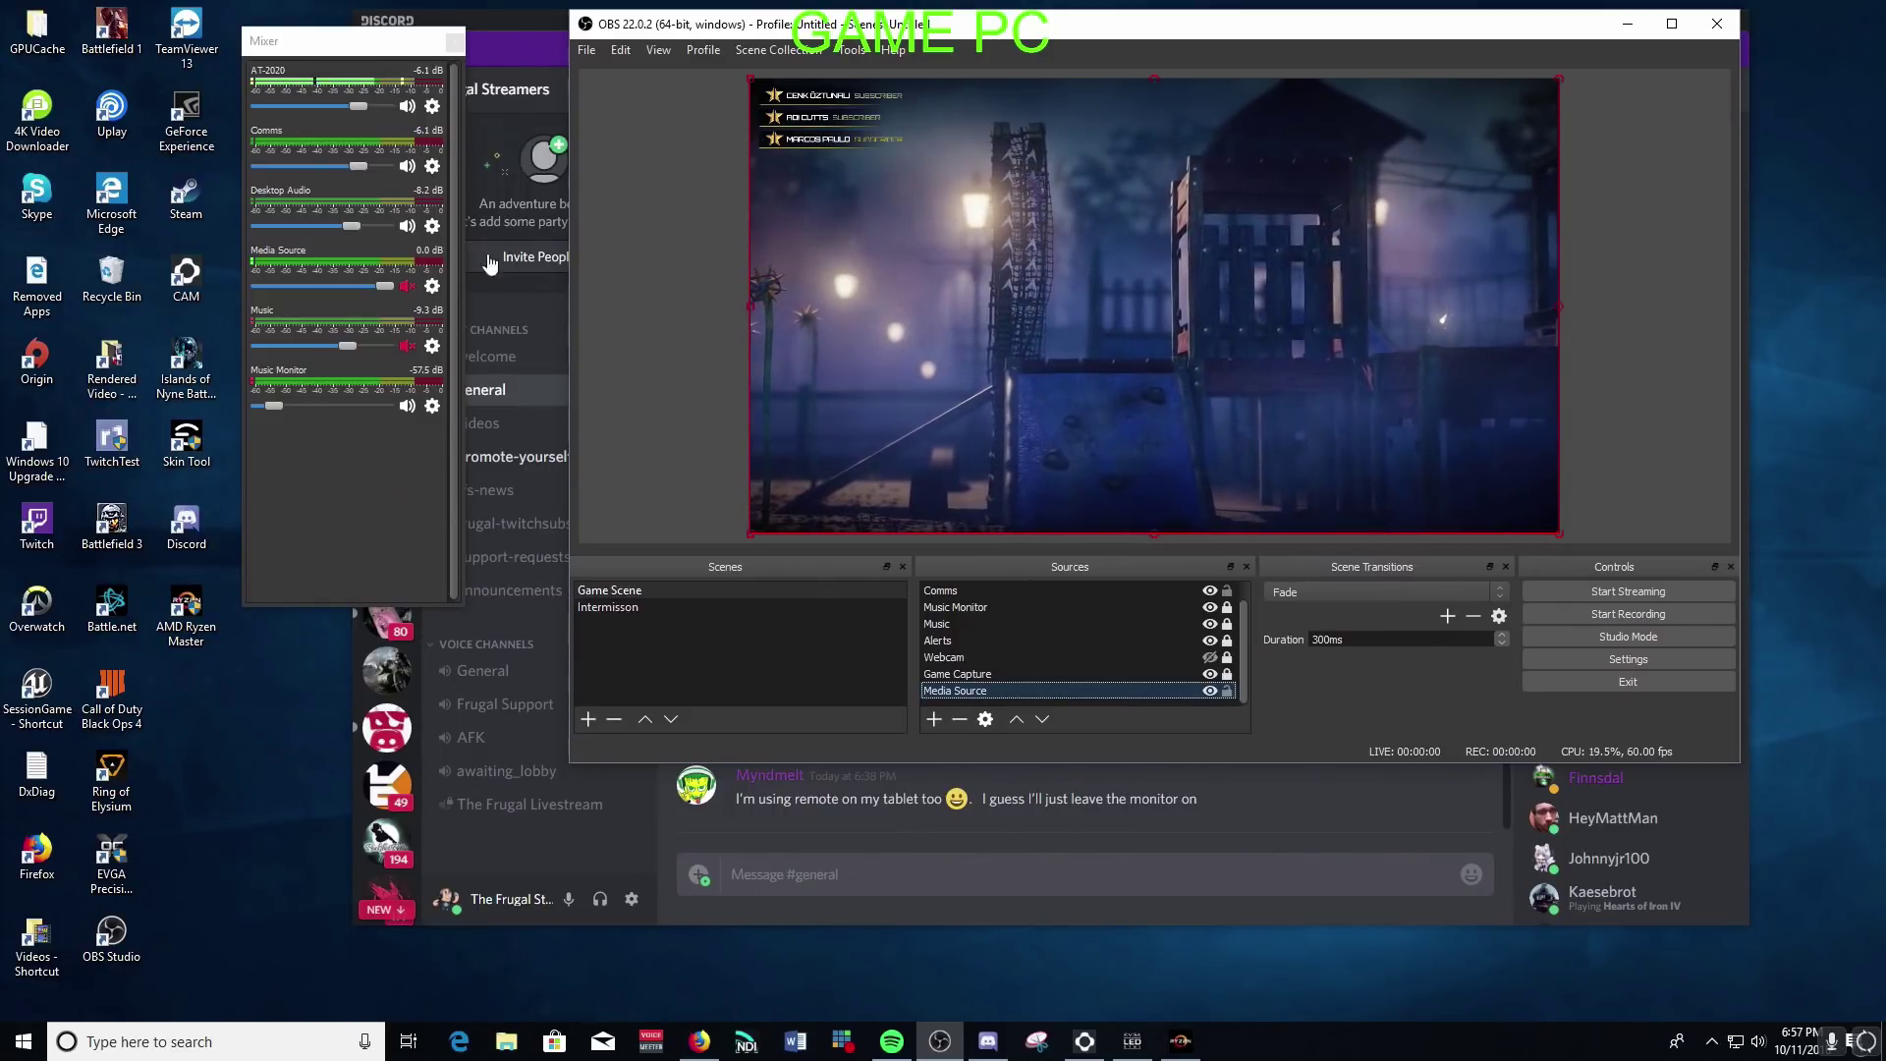
left_click(852, 49)
left_click(899, 192)
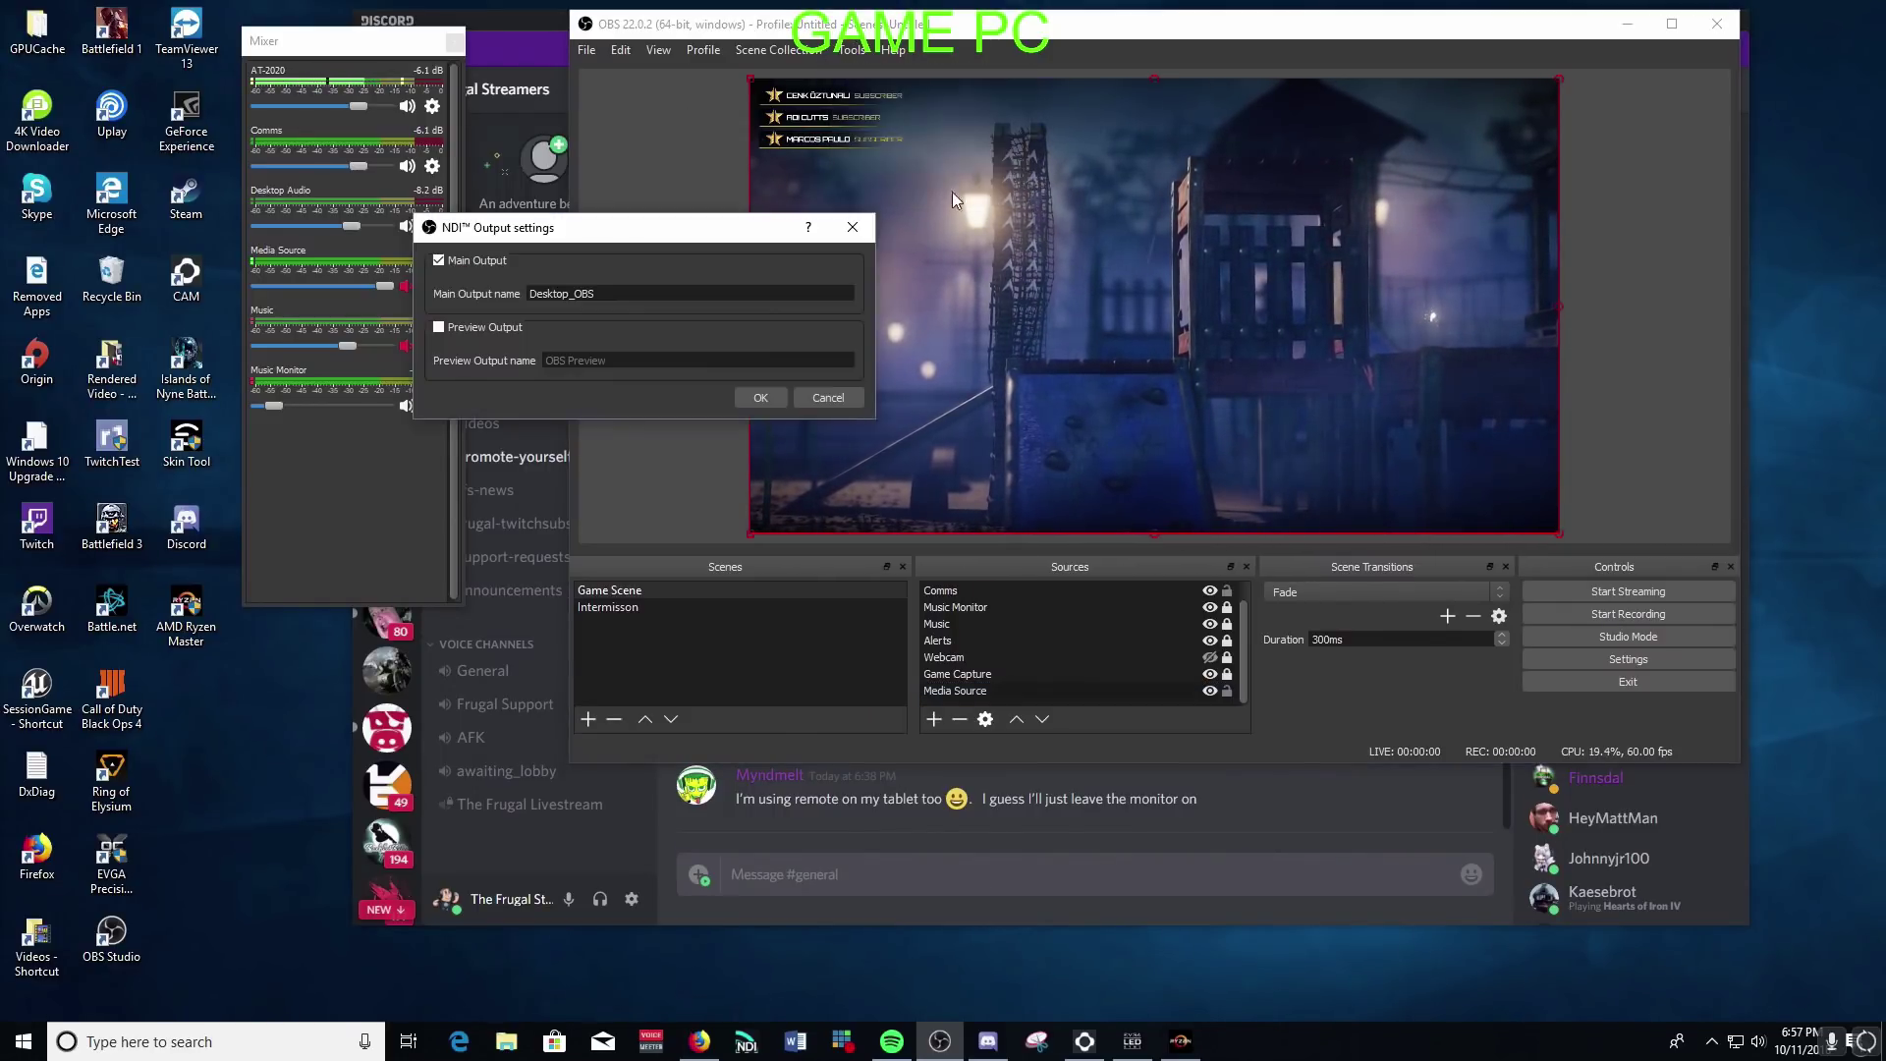
left_click(829, 397)
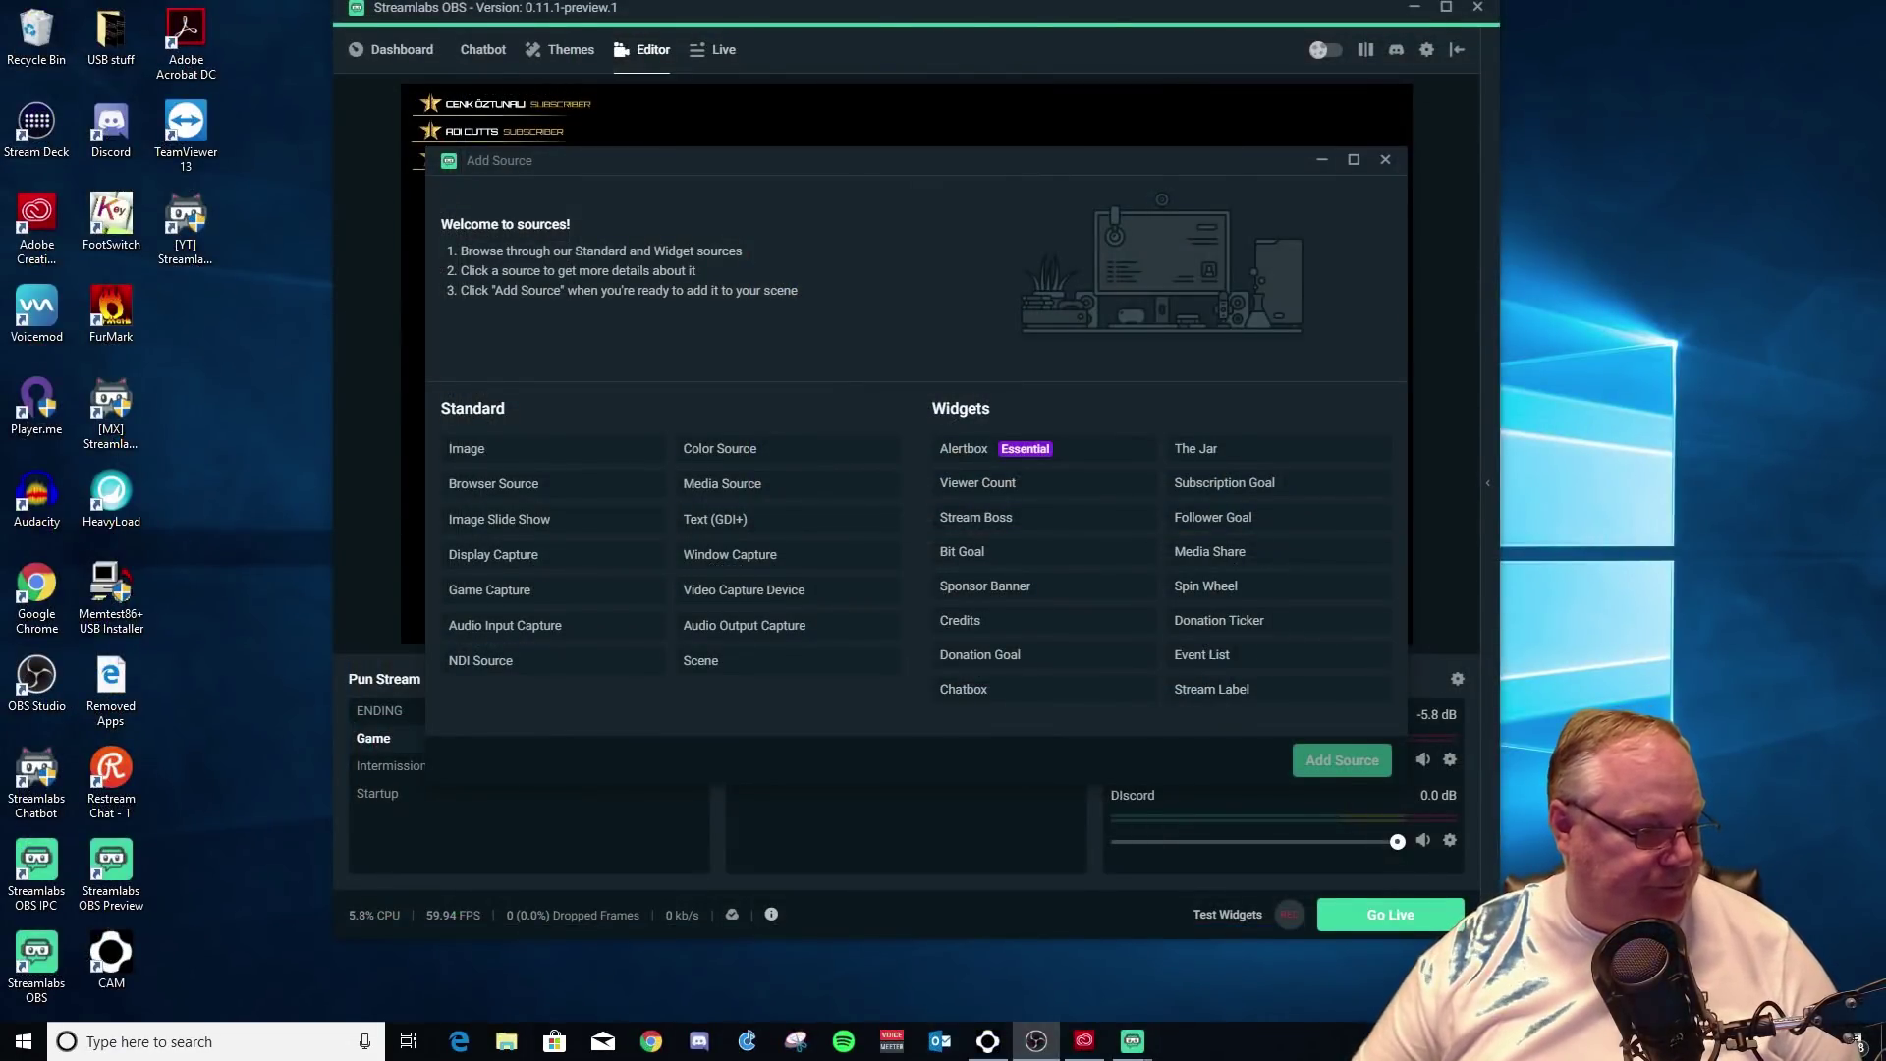
Create an NDI Source named Desktop that receives the Desktop_OBS feed
left_click(515, 665)
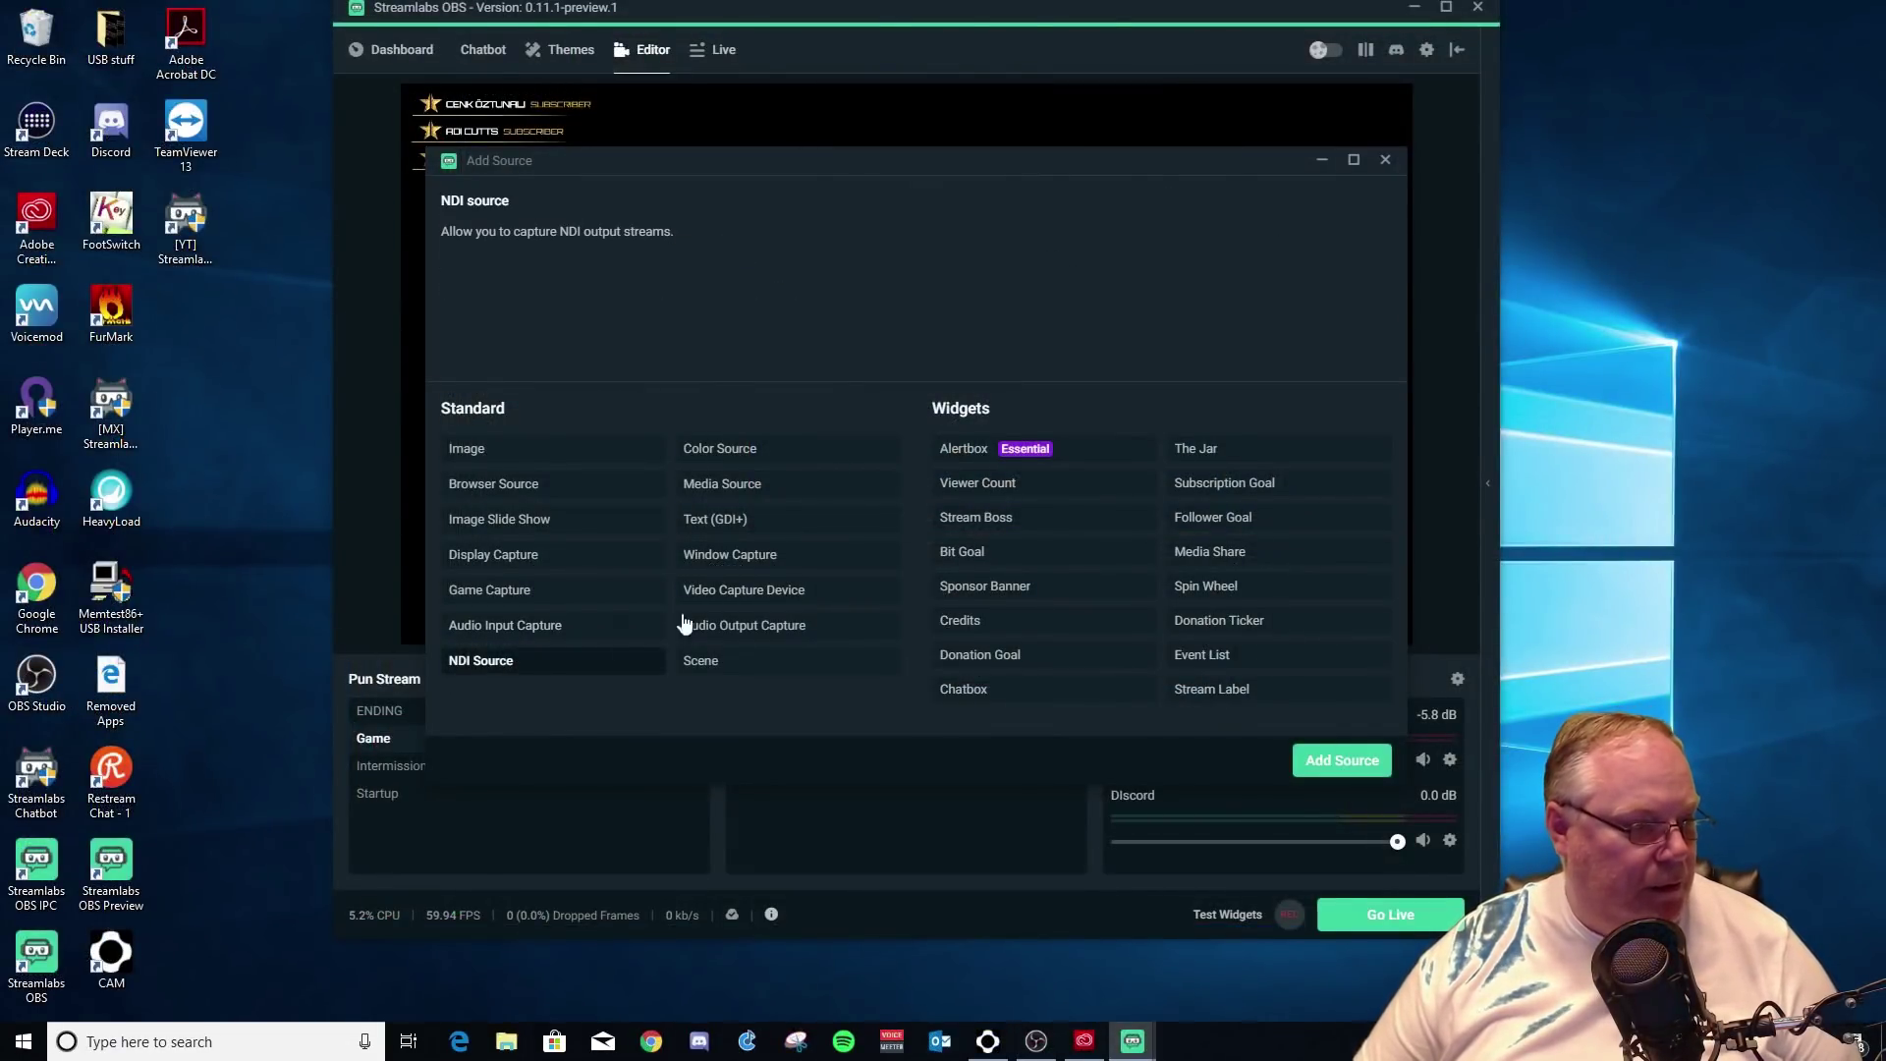
left_click(1353, 765)
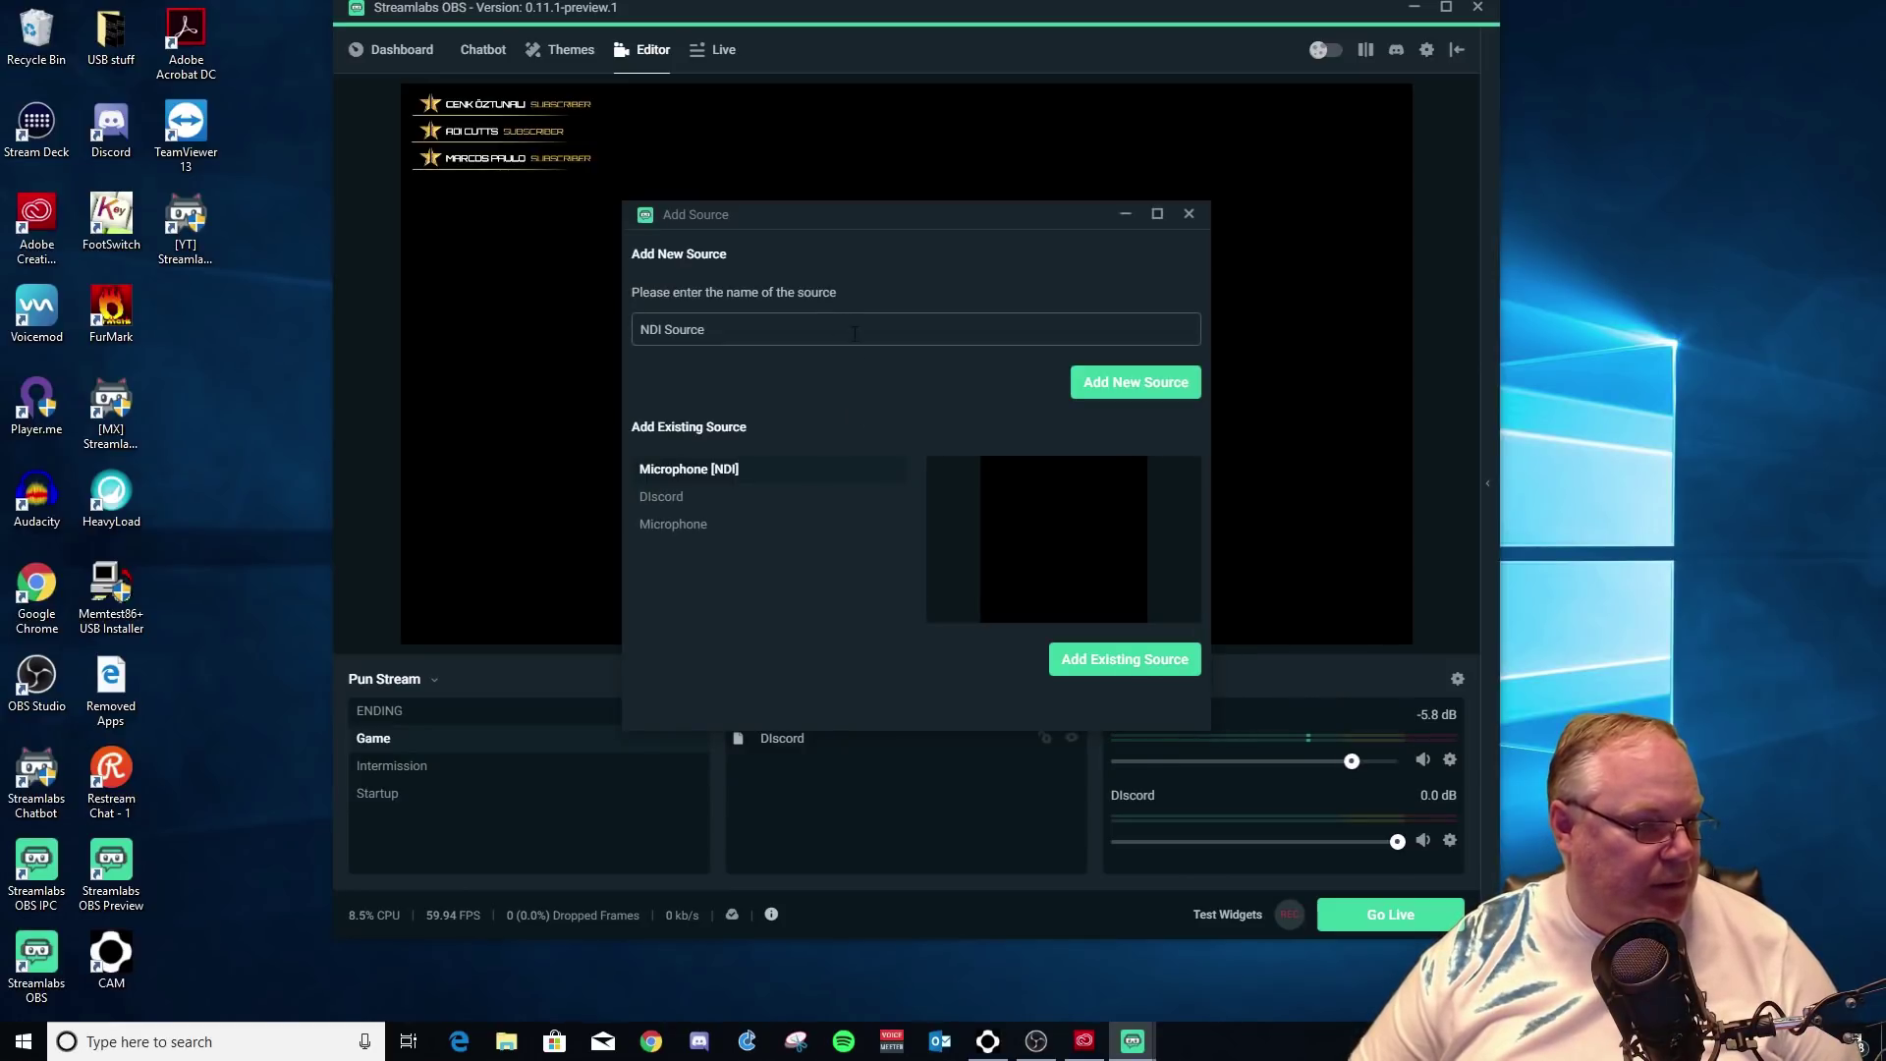
key("ctrl+shift+Left")
key("ctrl+shift+Left")
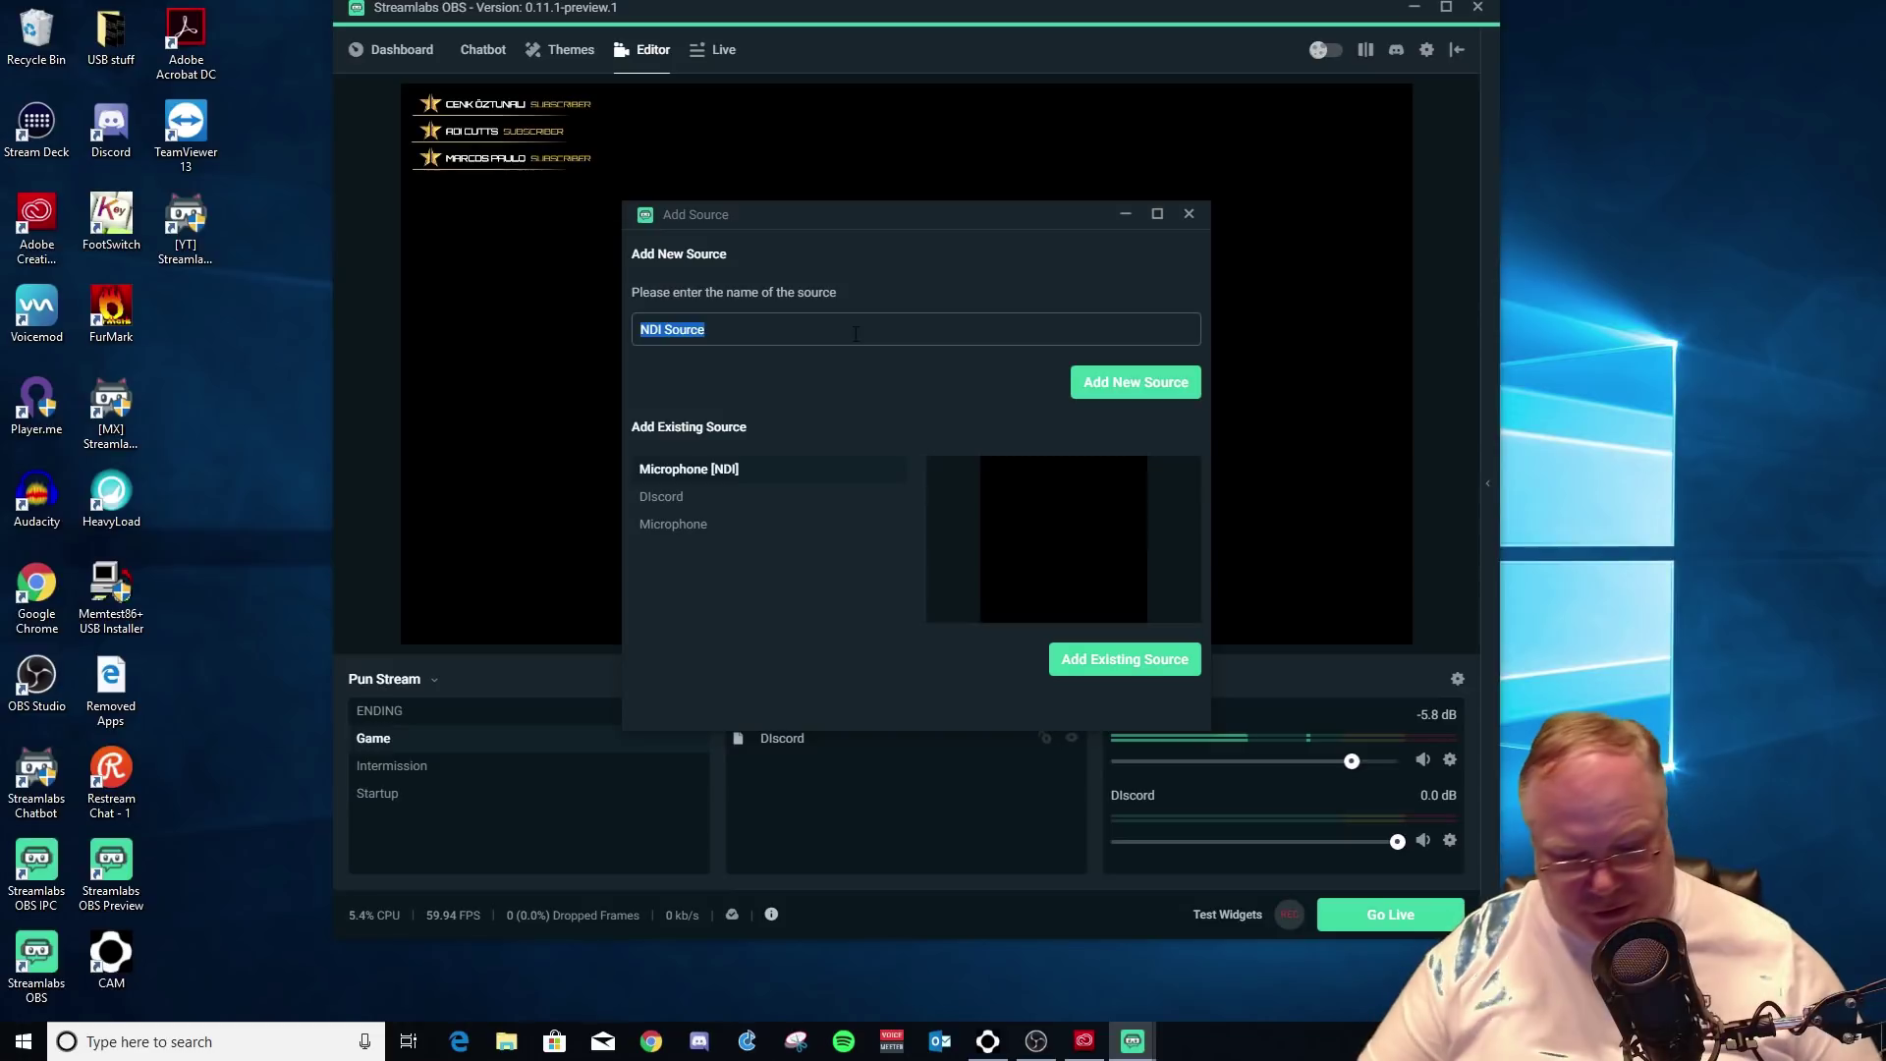
type("Desktop")
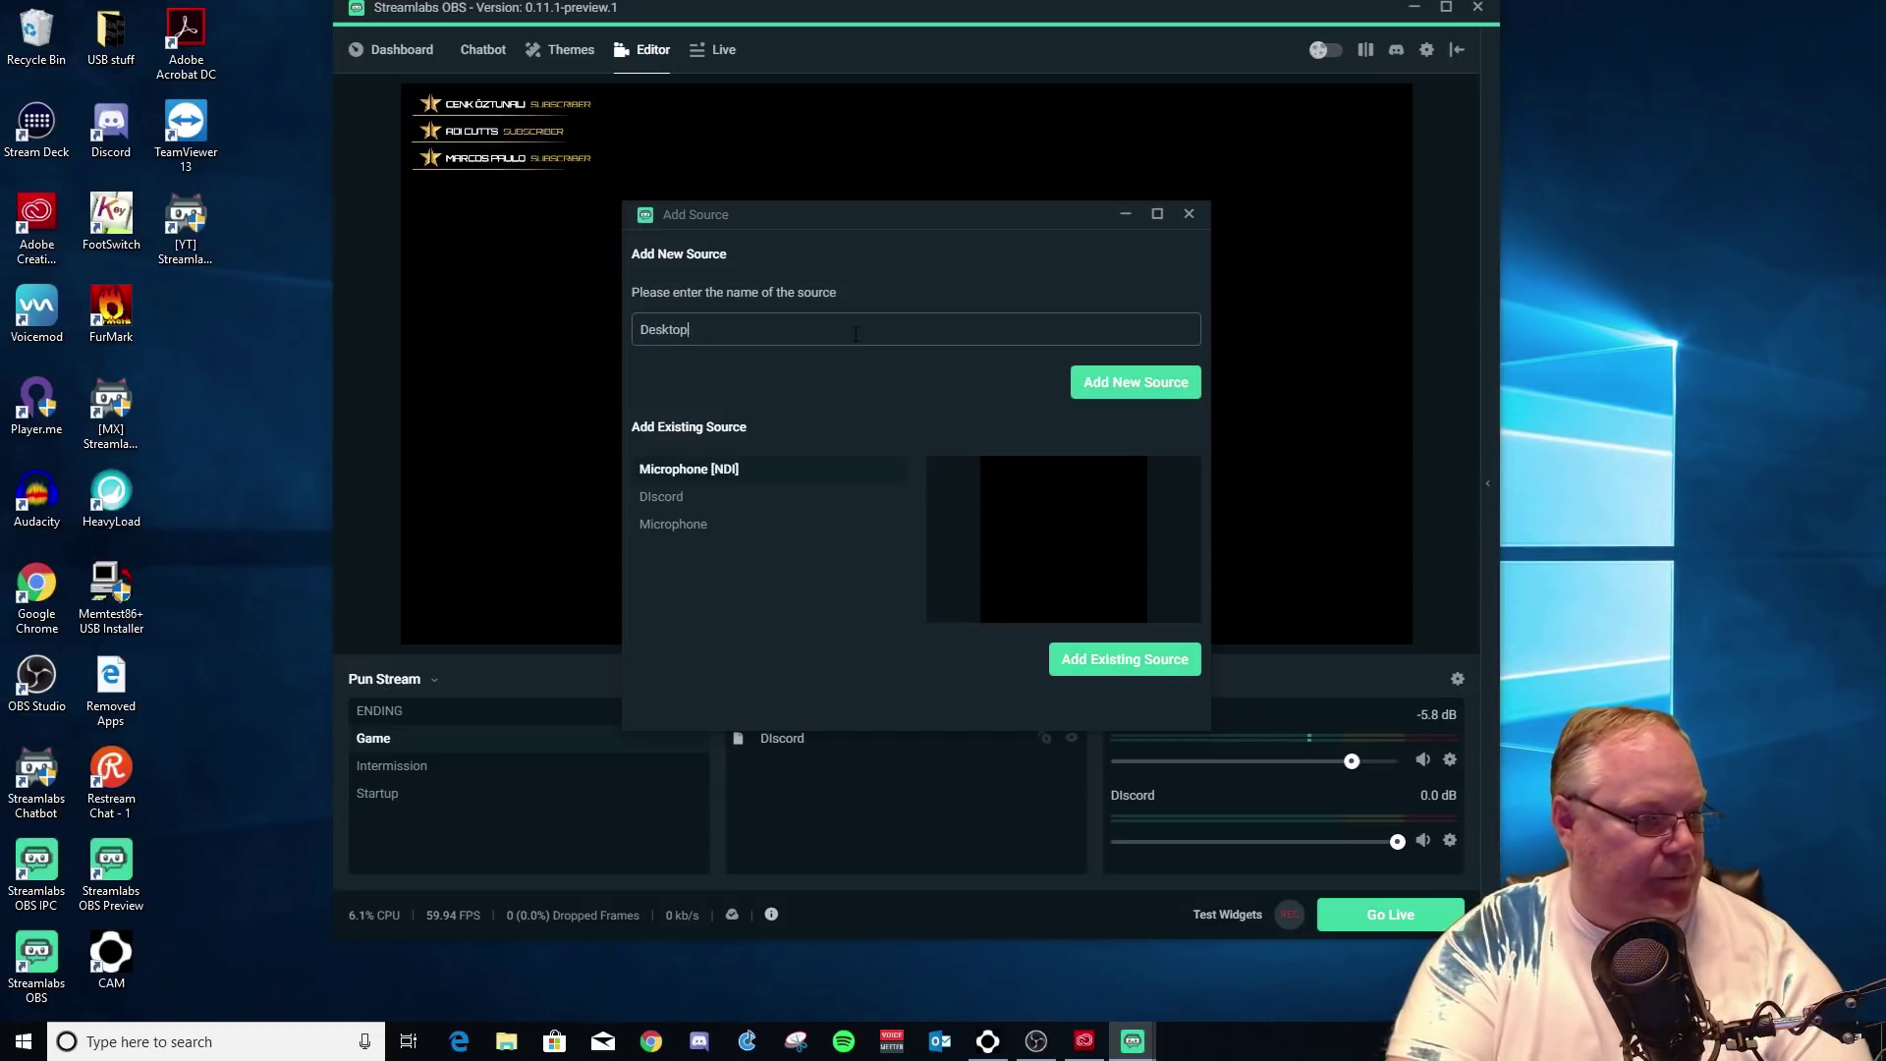
left_click(1169, 382)
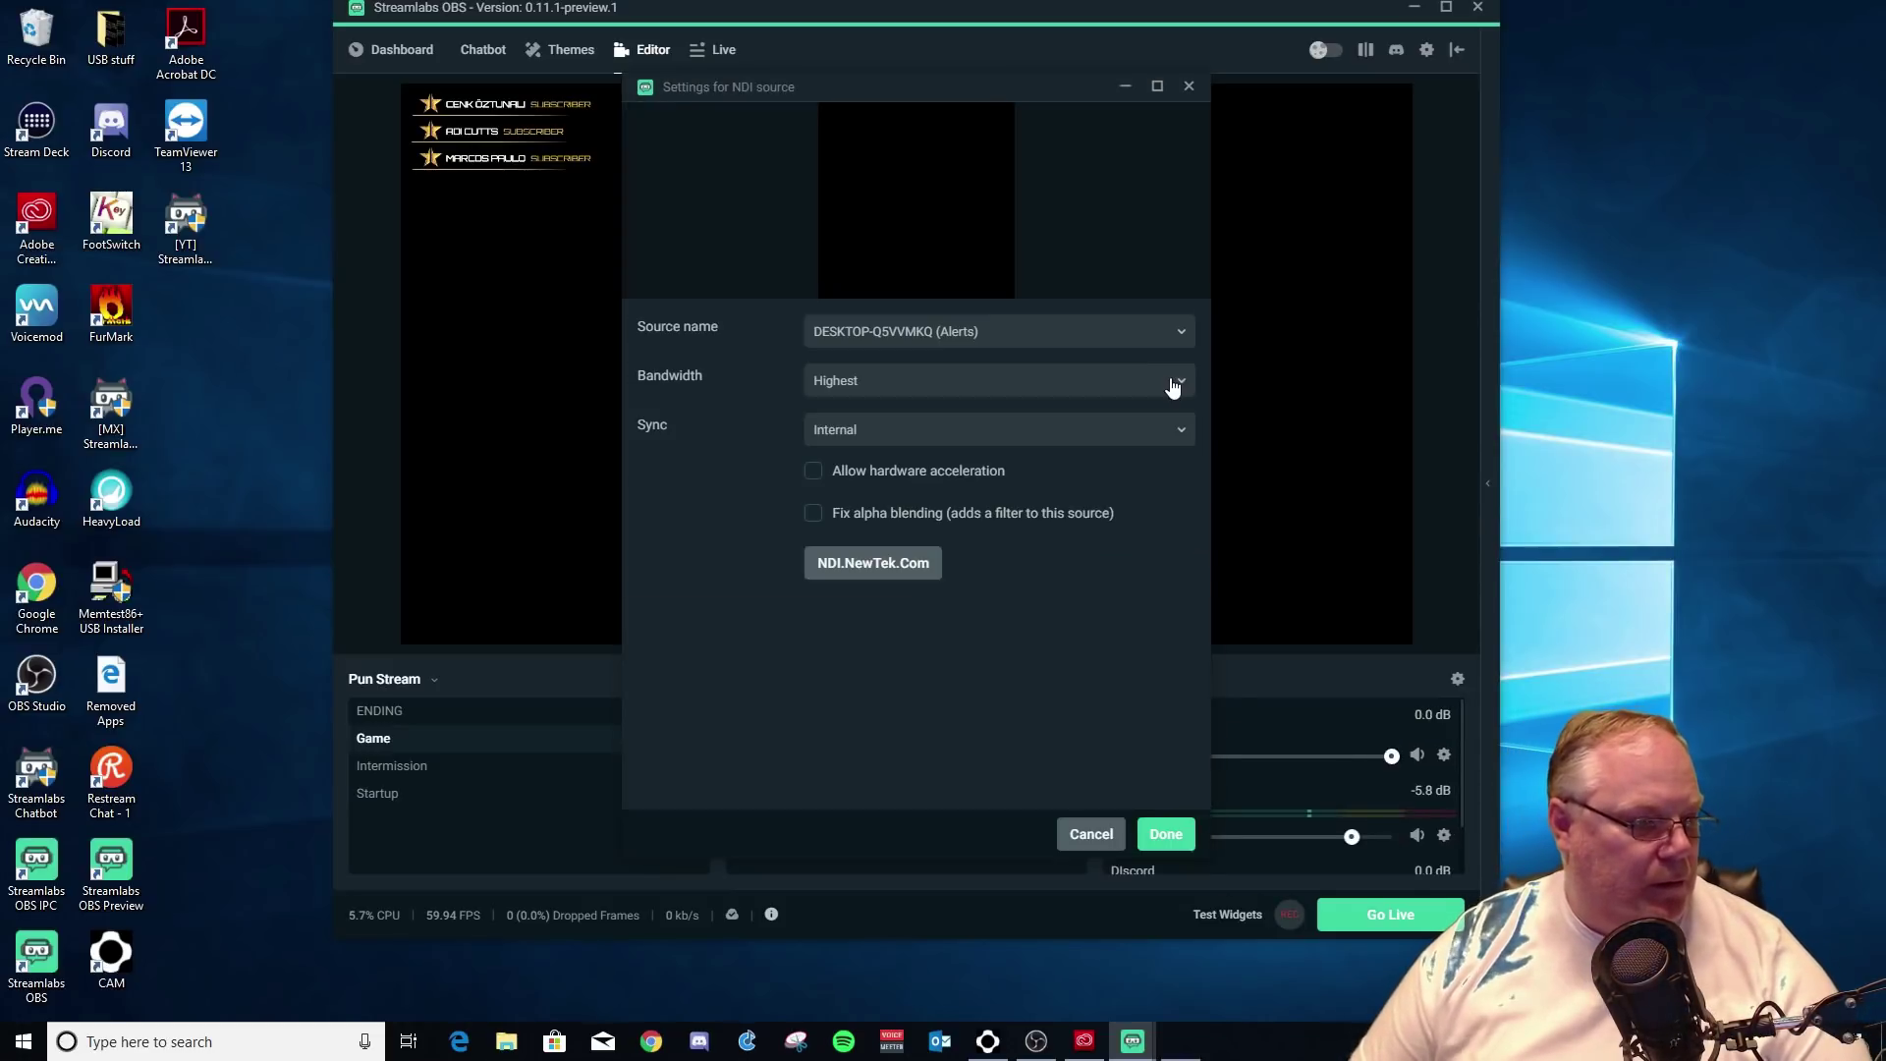
left_click(1154, 344)
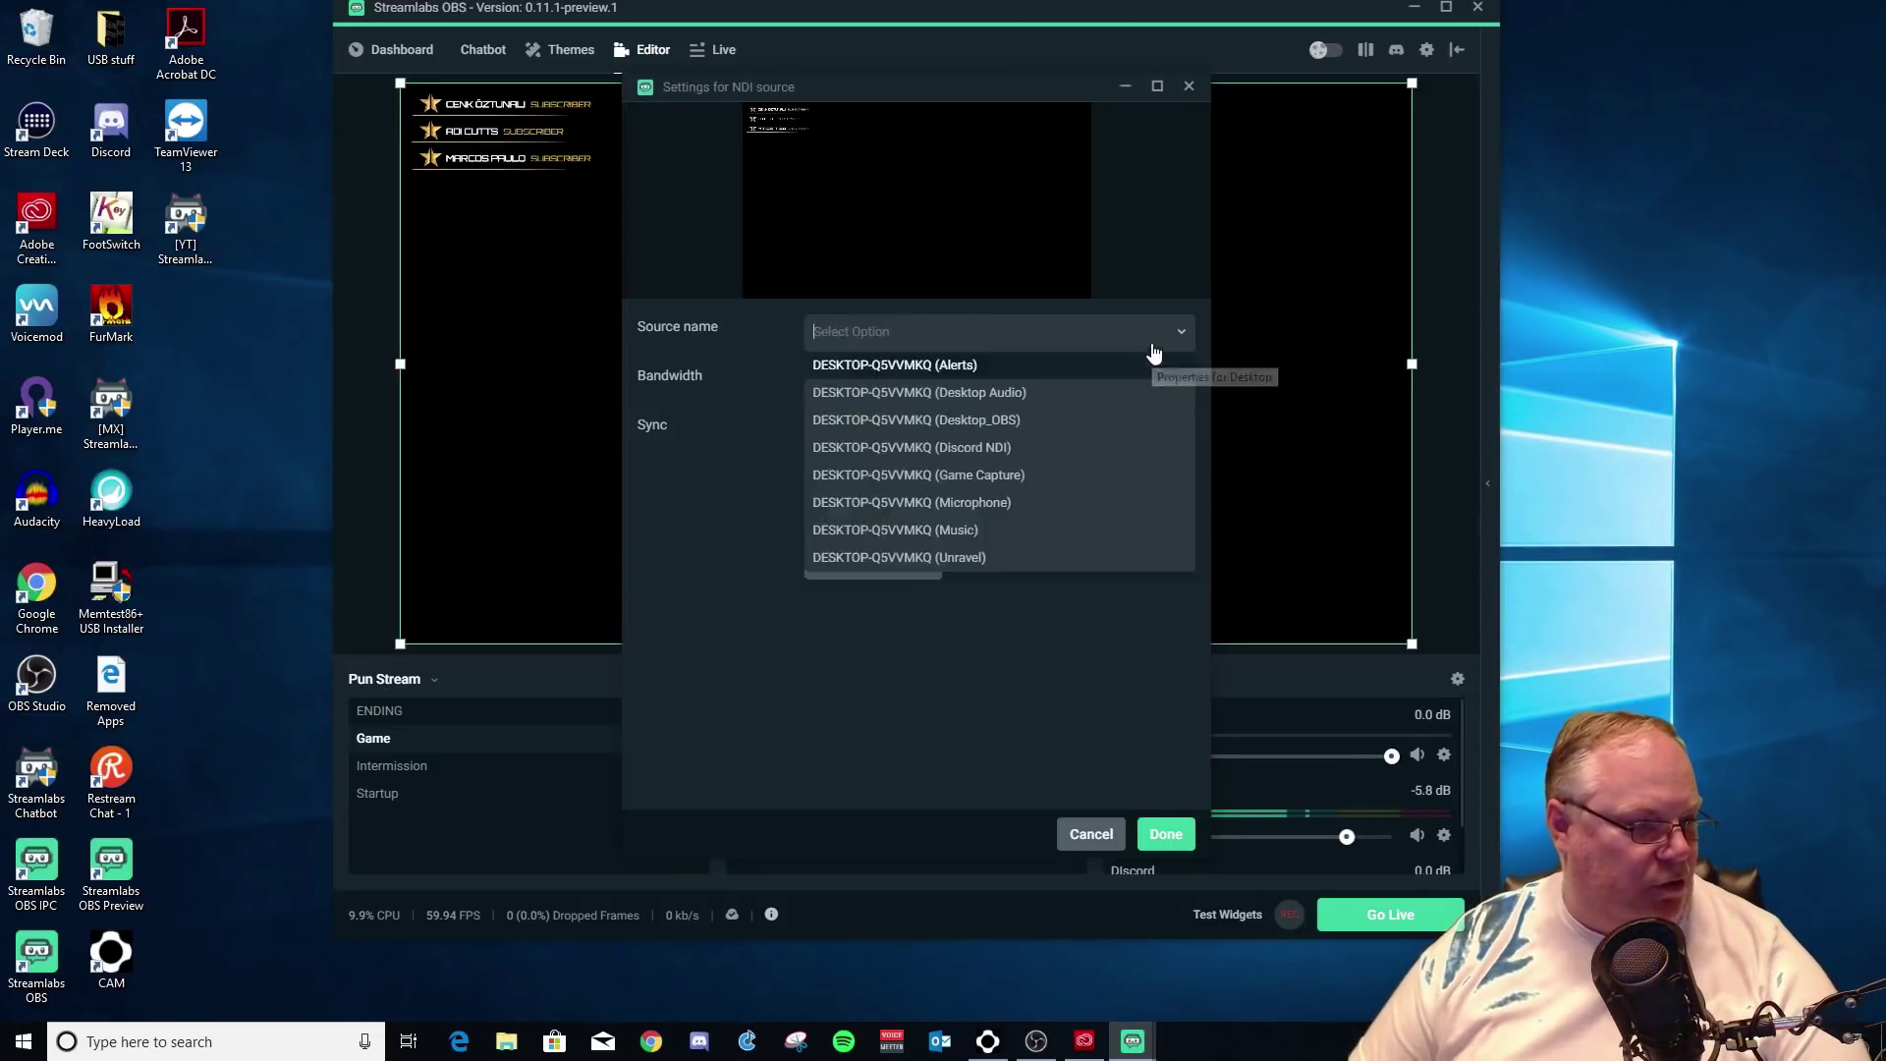
left_click(971, 420)
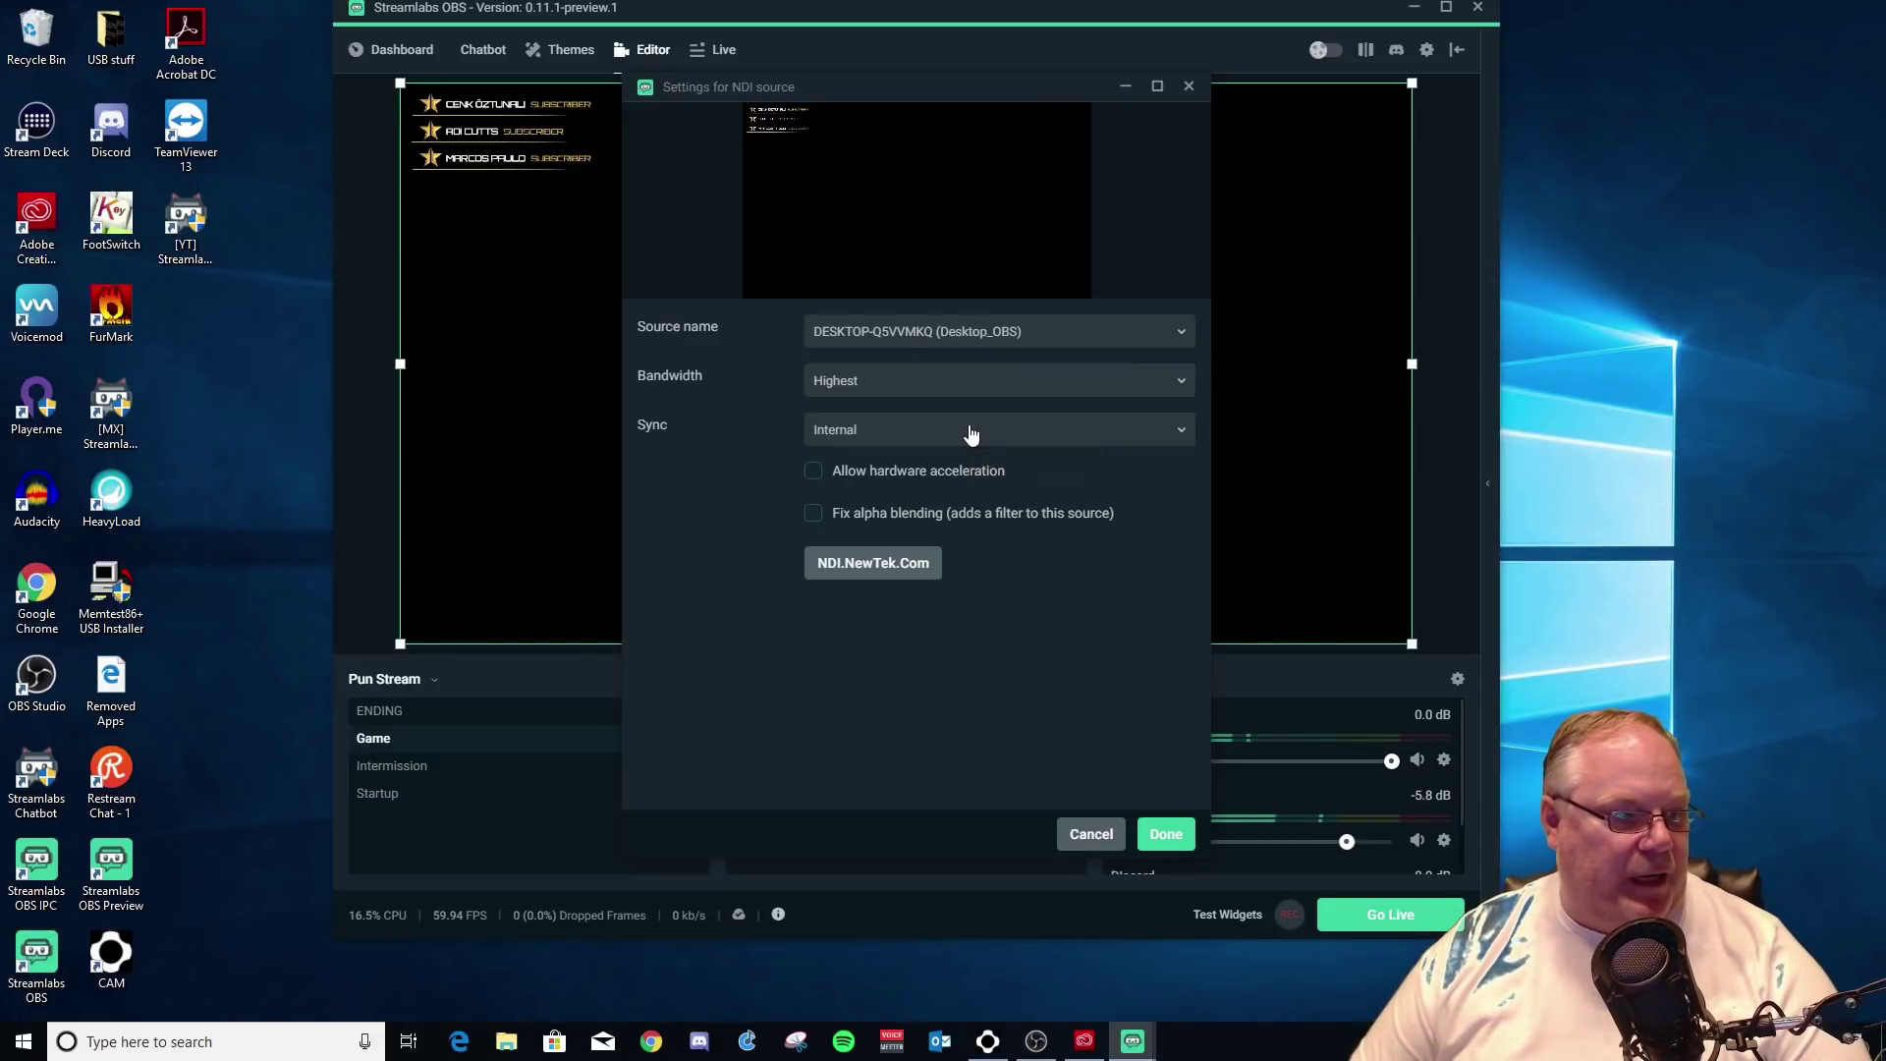
left_click(1161, 837)
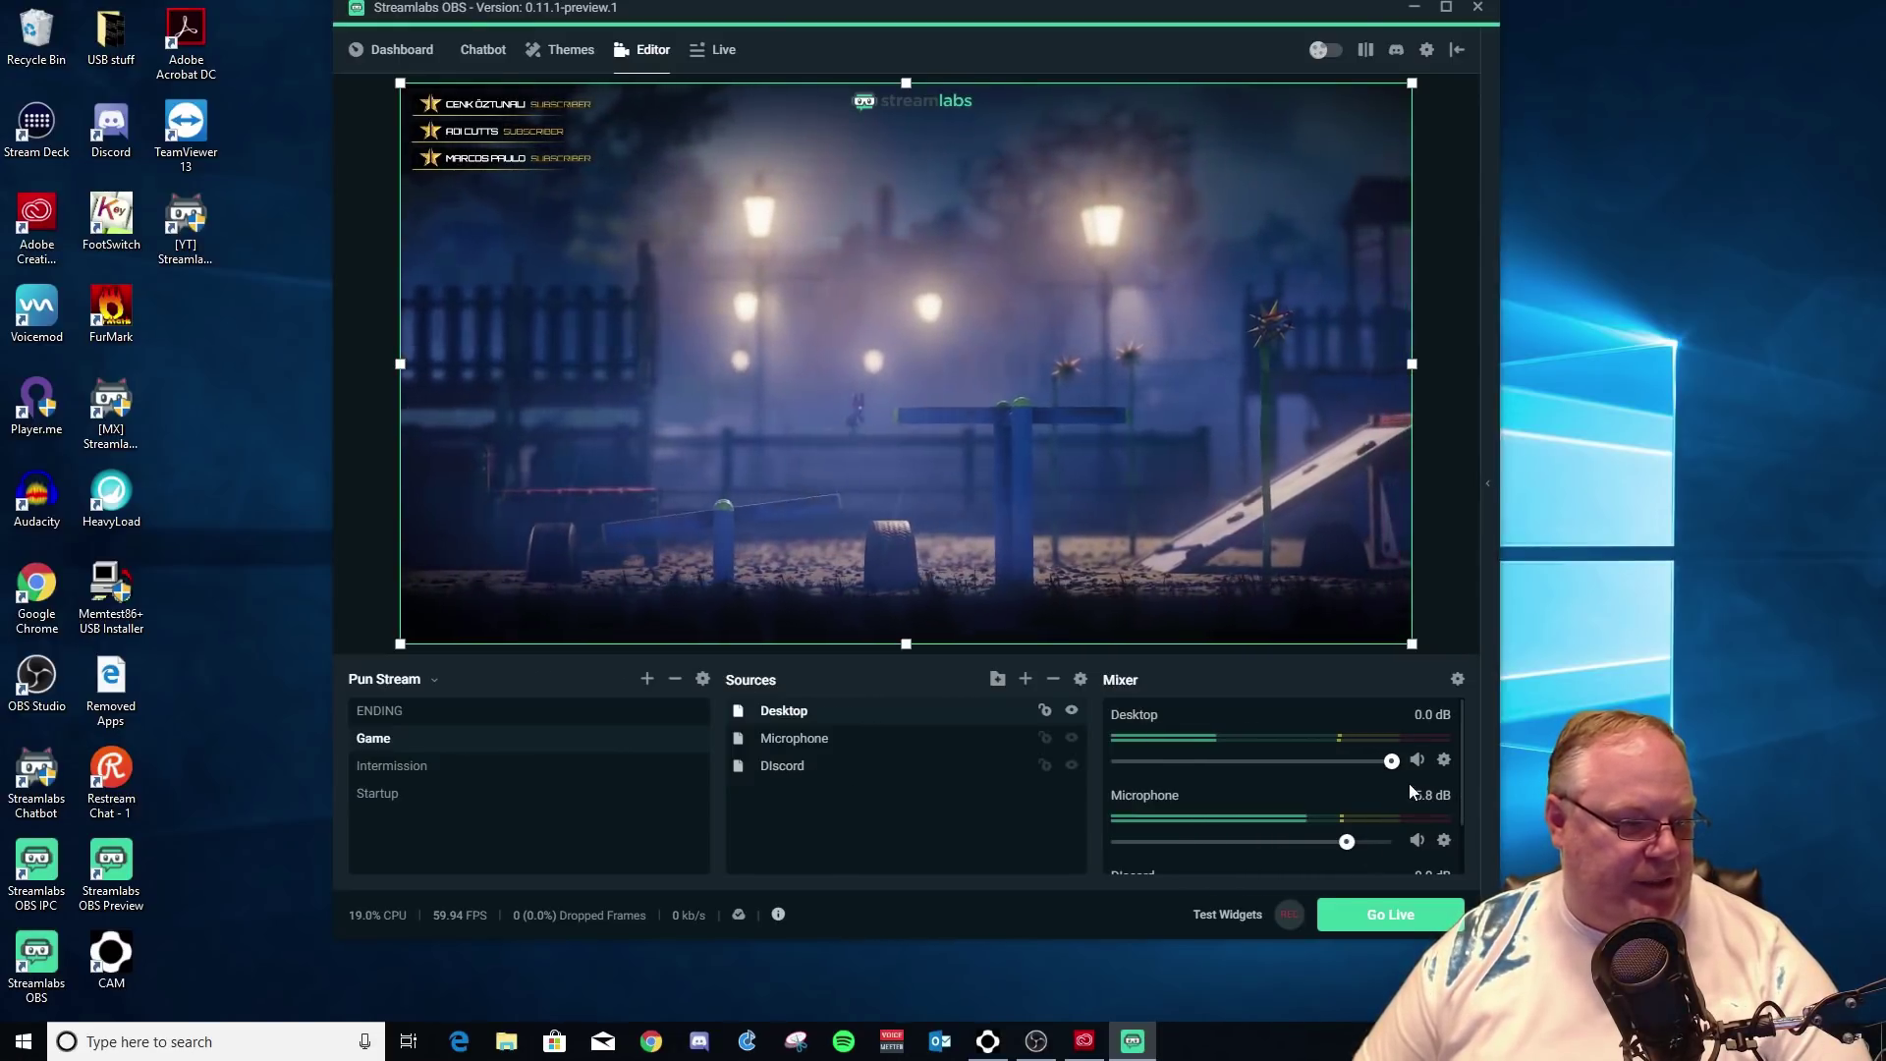
Lower the Desktop source in the Streamlabs Mixer to -38.7 dB, leaving Microphone at -5.8 dB
left_click_drag(1392, 761, 1160, 763)
scroll(1449, 794, "down", 1)
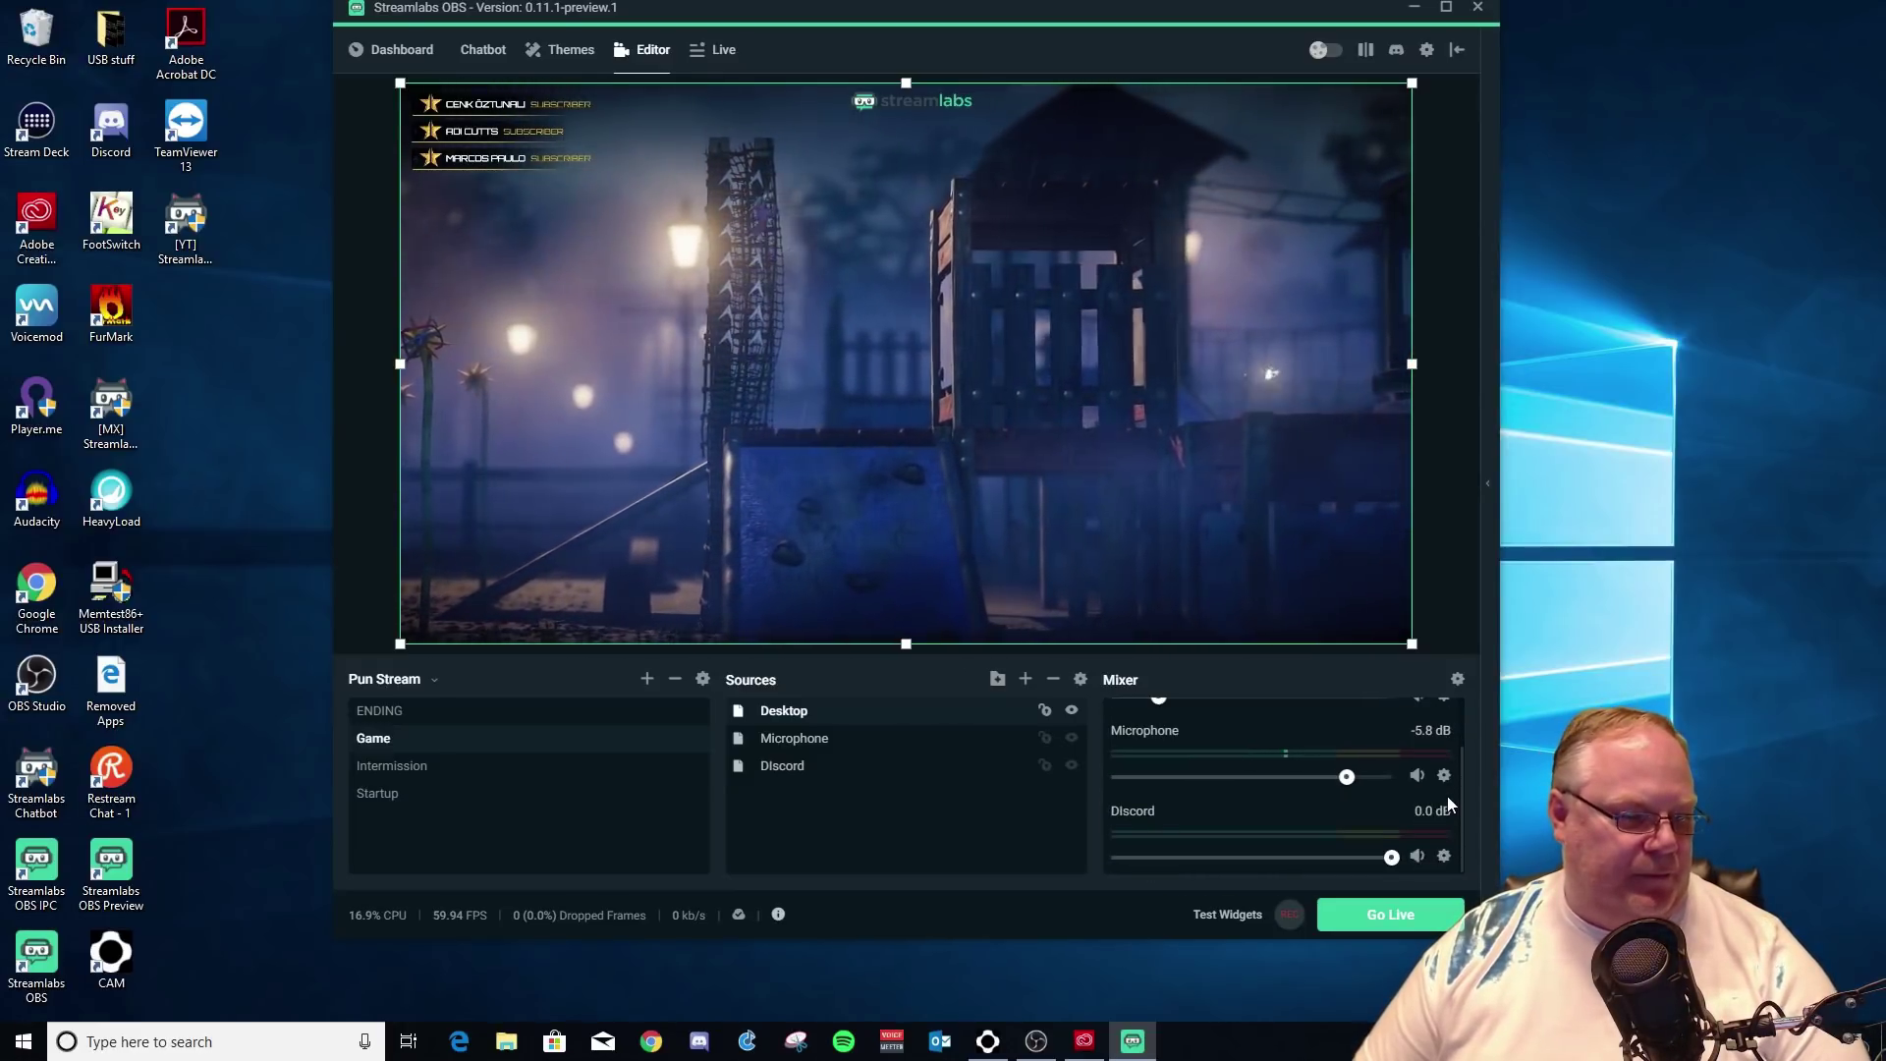
scroll(1446, 797, "up", 1)
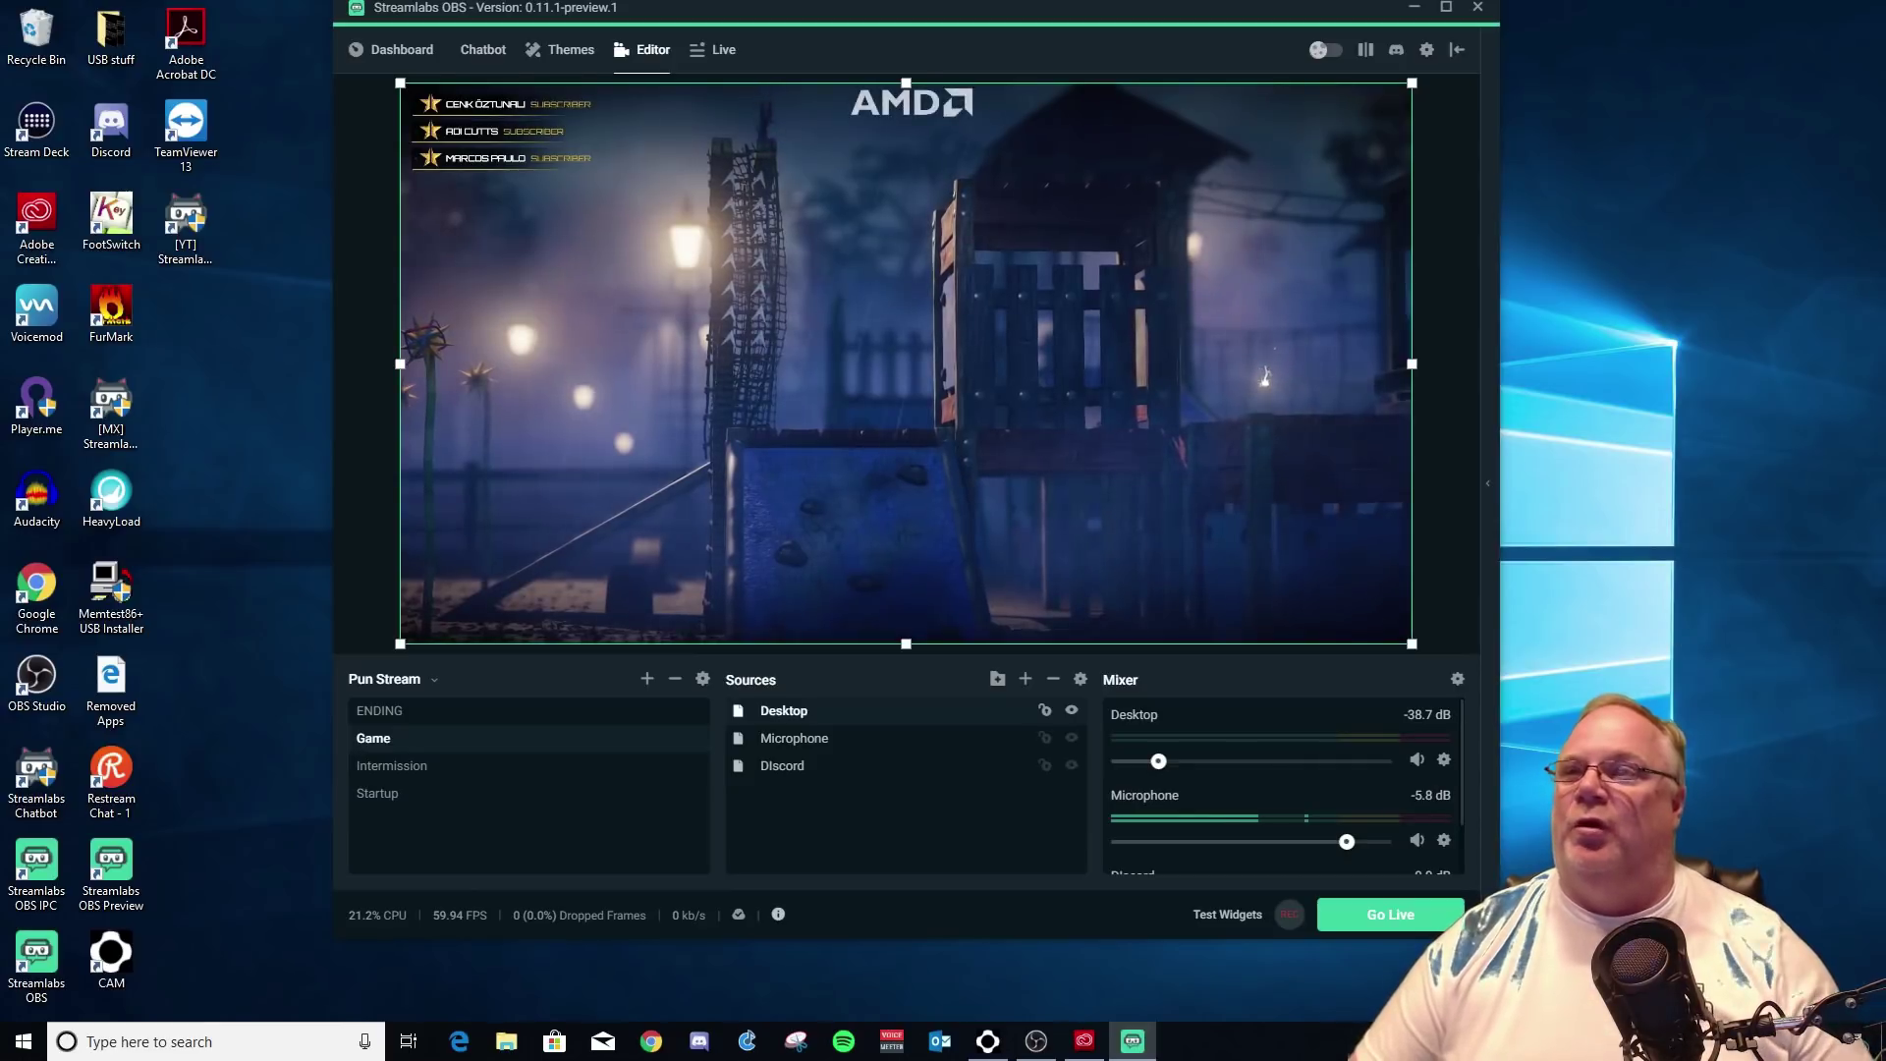